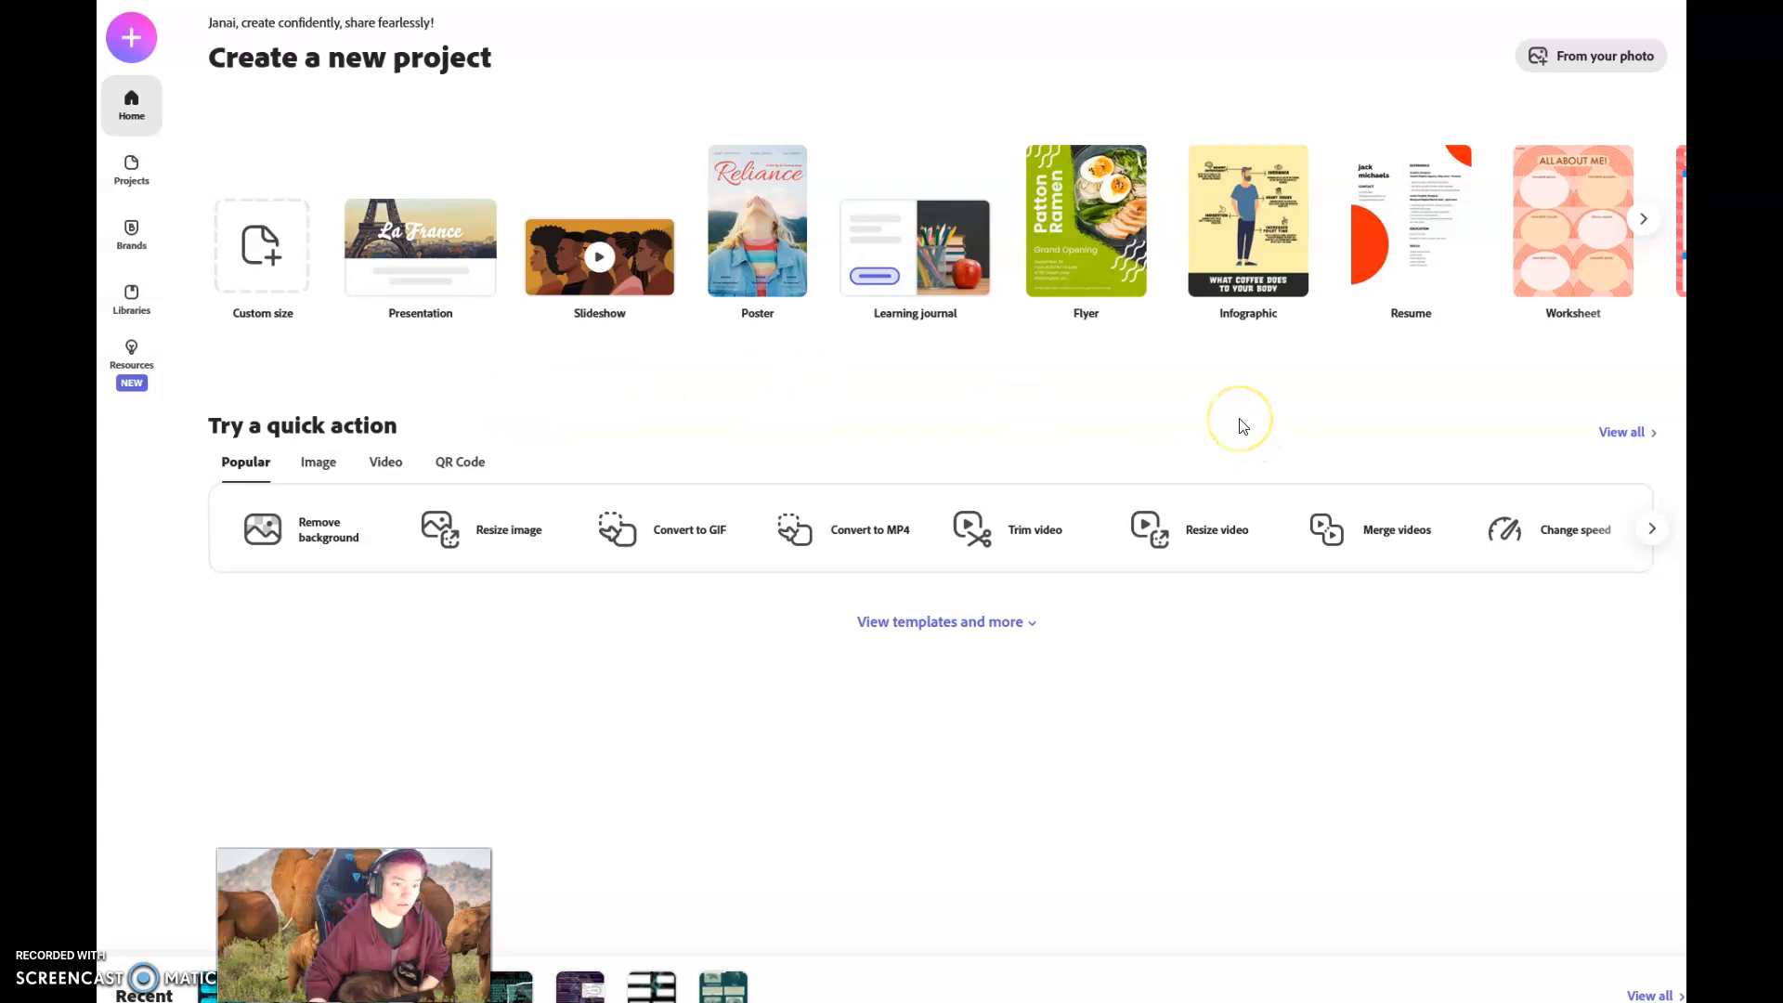
Create a new infographic project and apply the olive-green Timeline Infographic template with white signposts and five dark green boxes
{"action": "left_click", "coordinate": [1250, 251]}
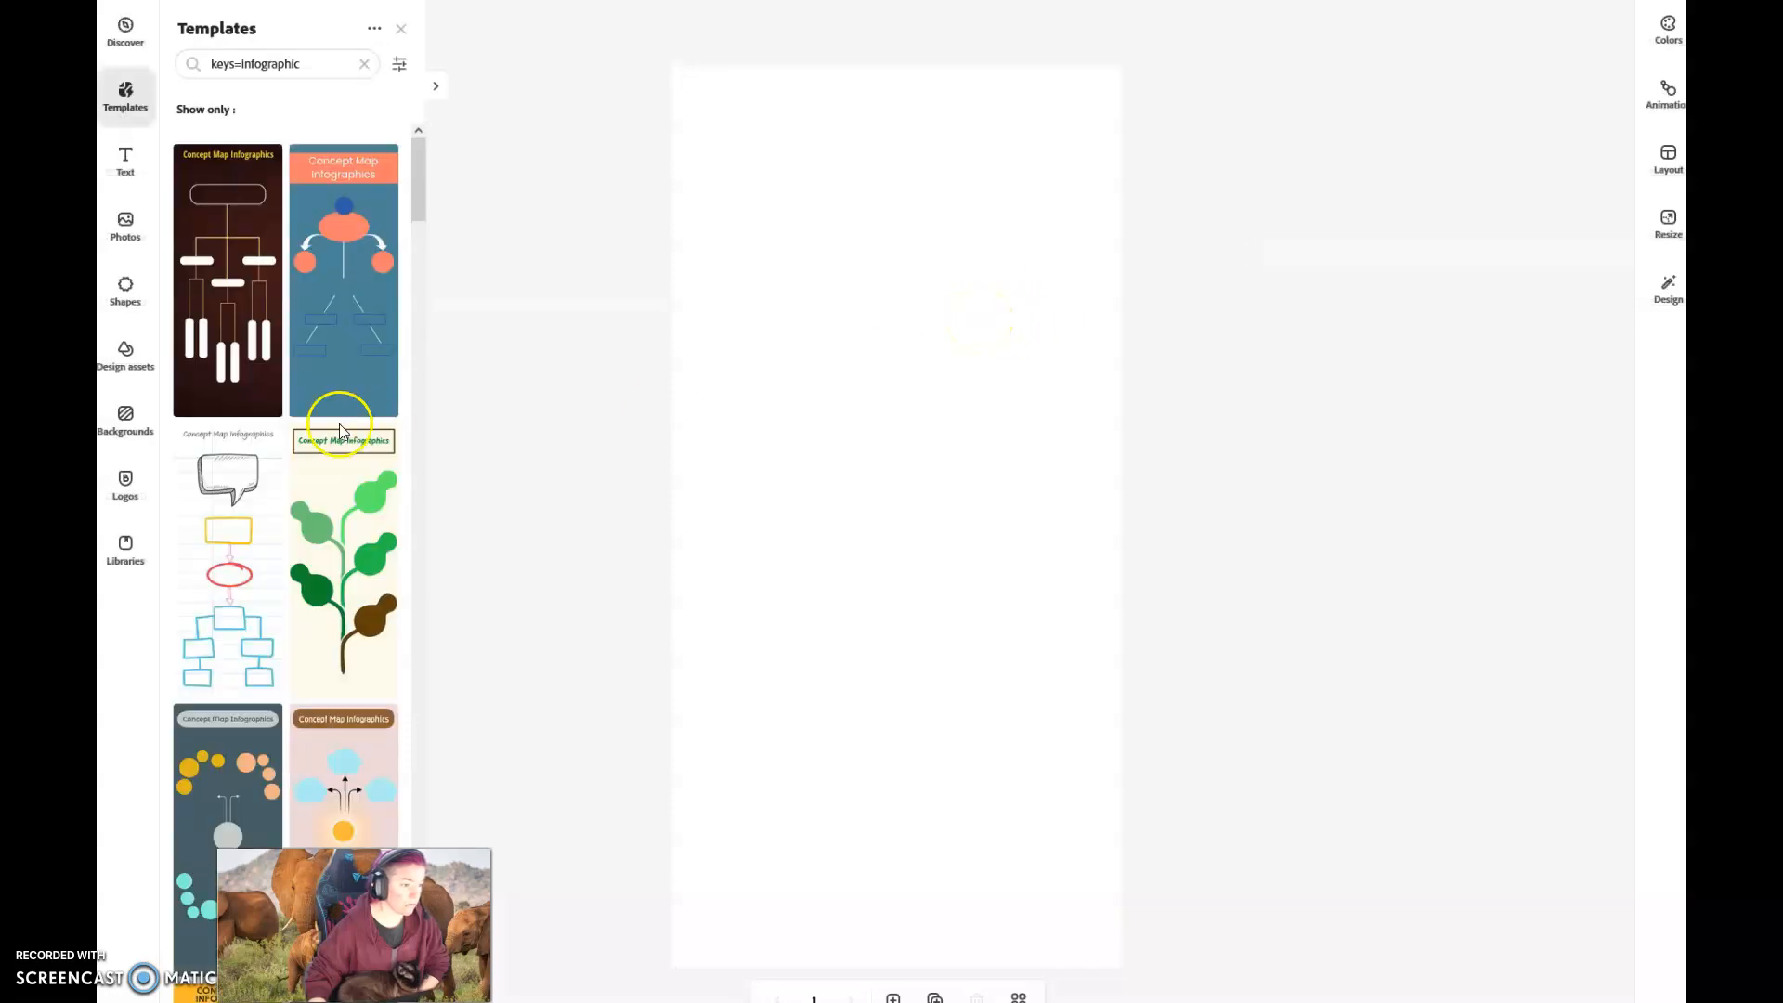
{"action": "scroll", "coordinate": [339, 432], "scroll_direction": "down", "scroll_amount": 8}
{"action": "scroll", "coordinate": [339, 432], "scroll_direction": "down", "scroll_amount": 15}
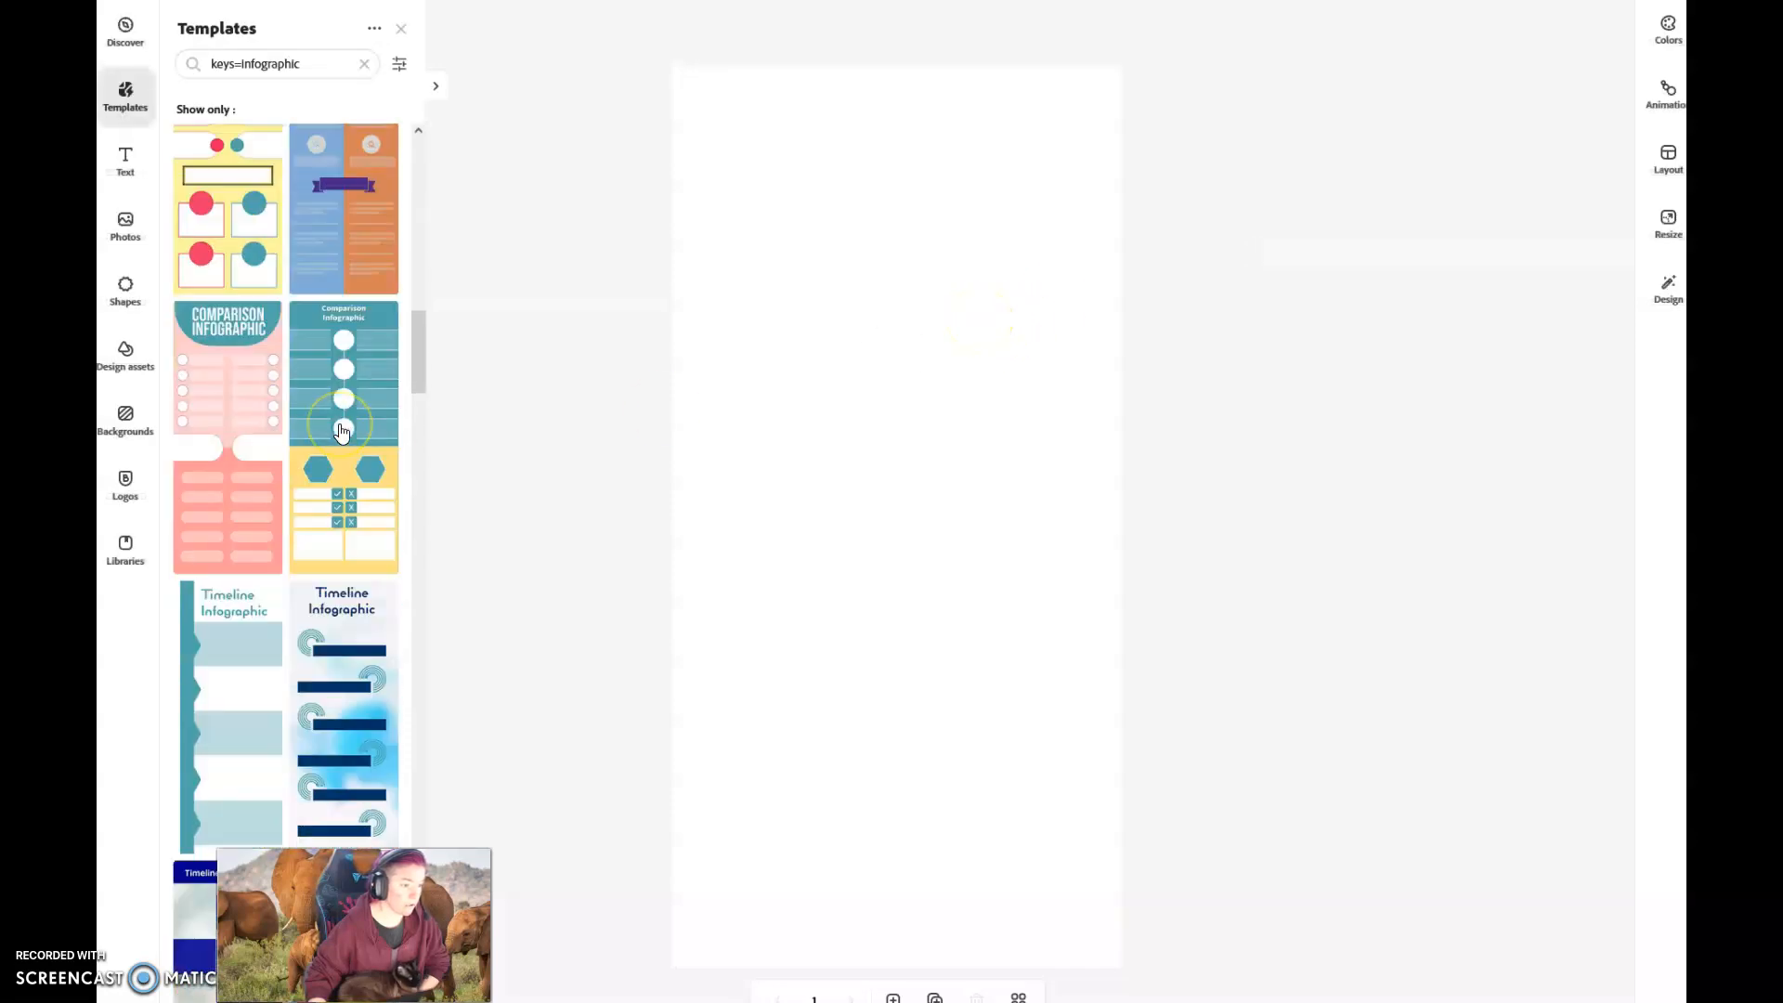
{"action": "scroll", "coordinate": [340, 432], "scroll_direction": "down", "scroll_amount": 5}
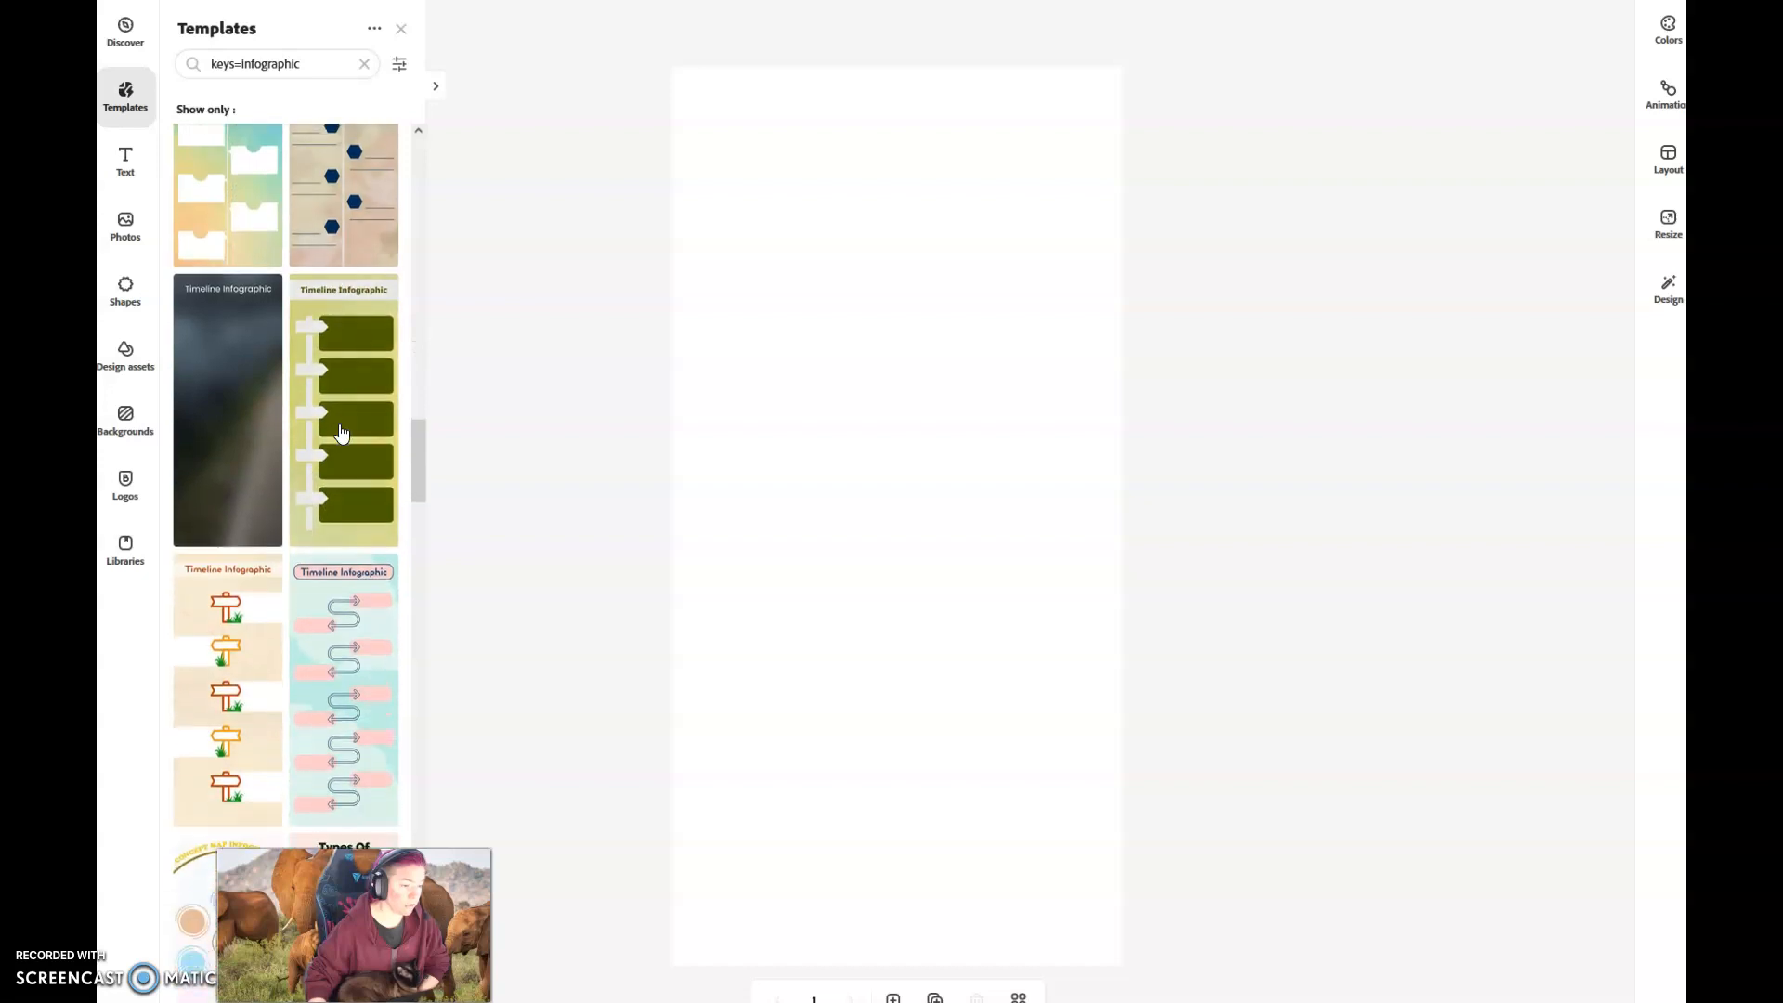
{"action": "scroll", "coordinate": [341, 432], "scroll_direction": "up", "scroll_amount": 4}
{"action": "scroll", "coordinate": [341, 432], "scroll_direction": "down", "scroll_amount": 2}
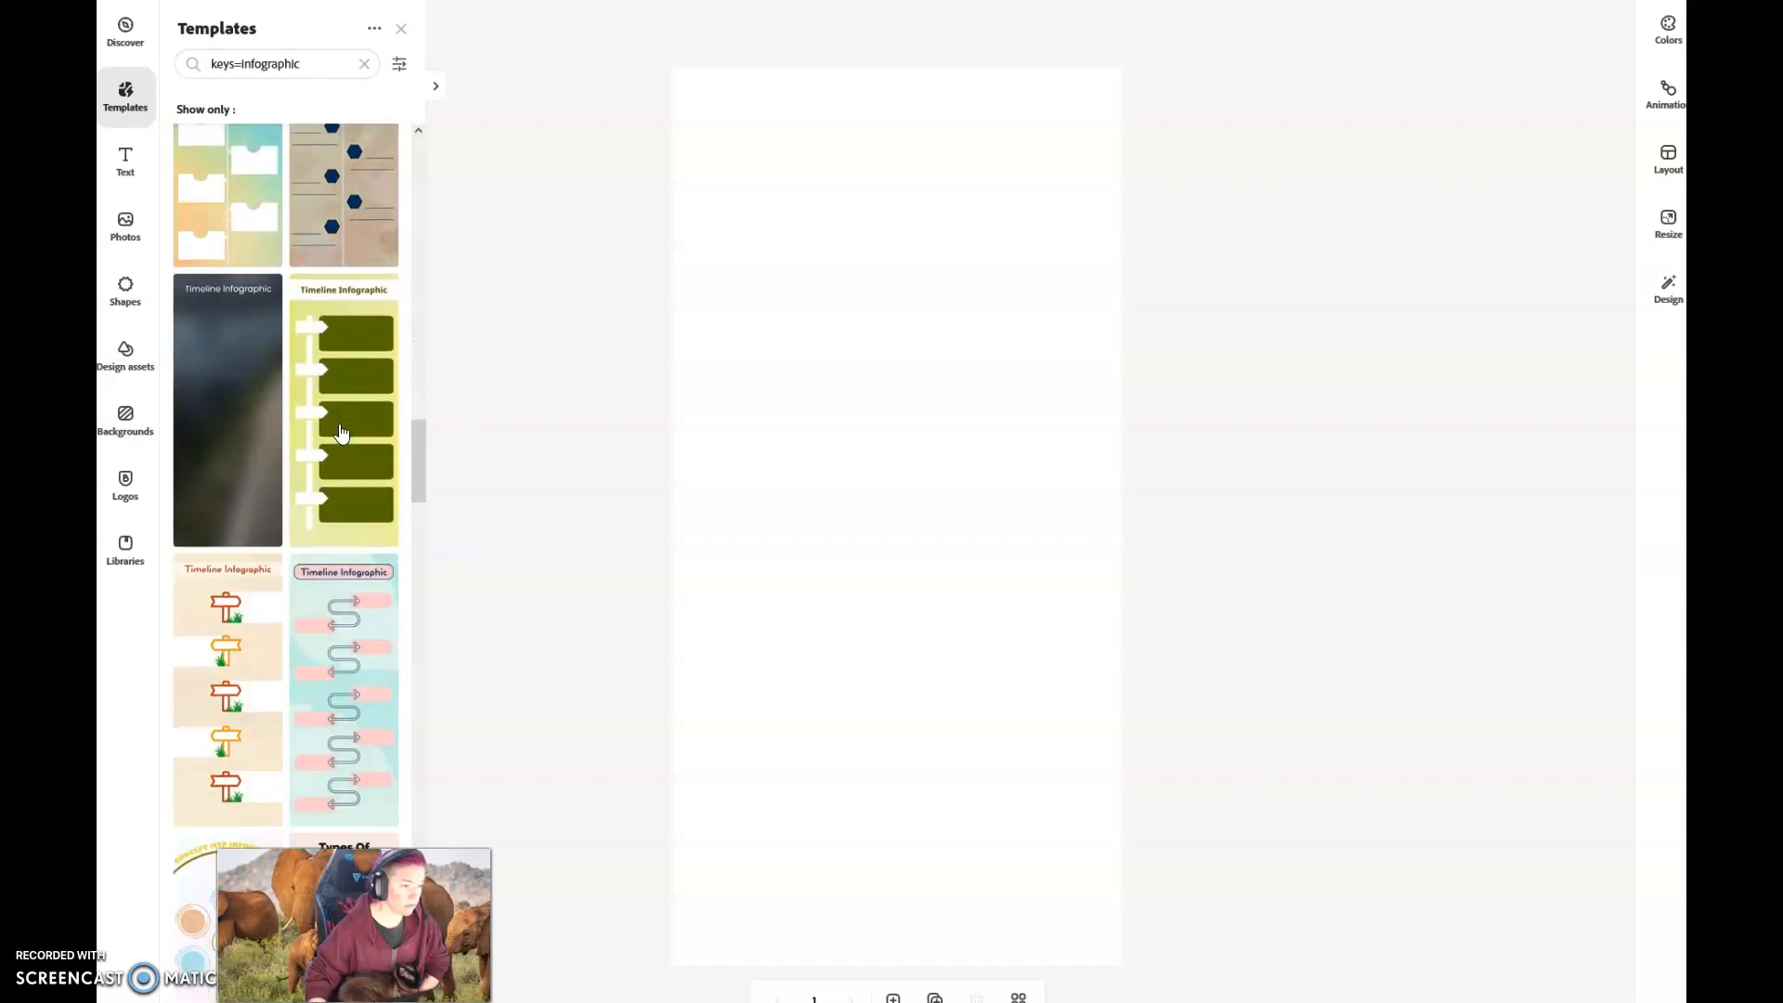
{"action": "left_click", "coordinate": [340, 432]}
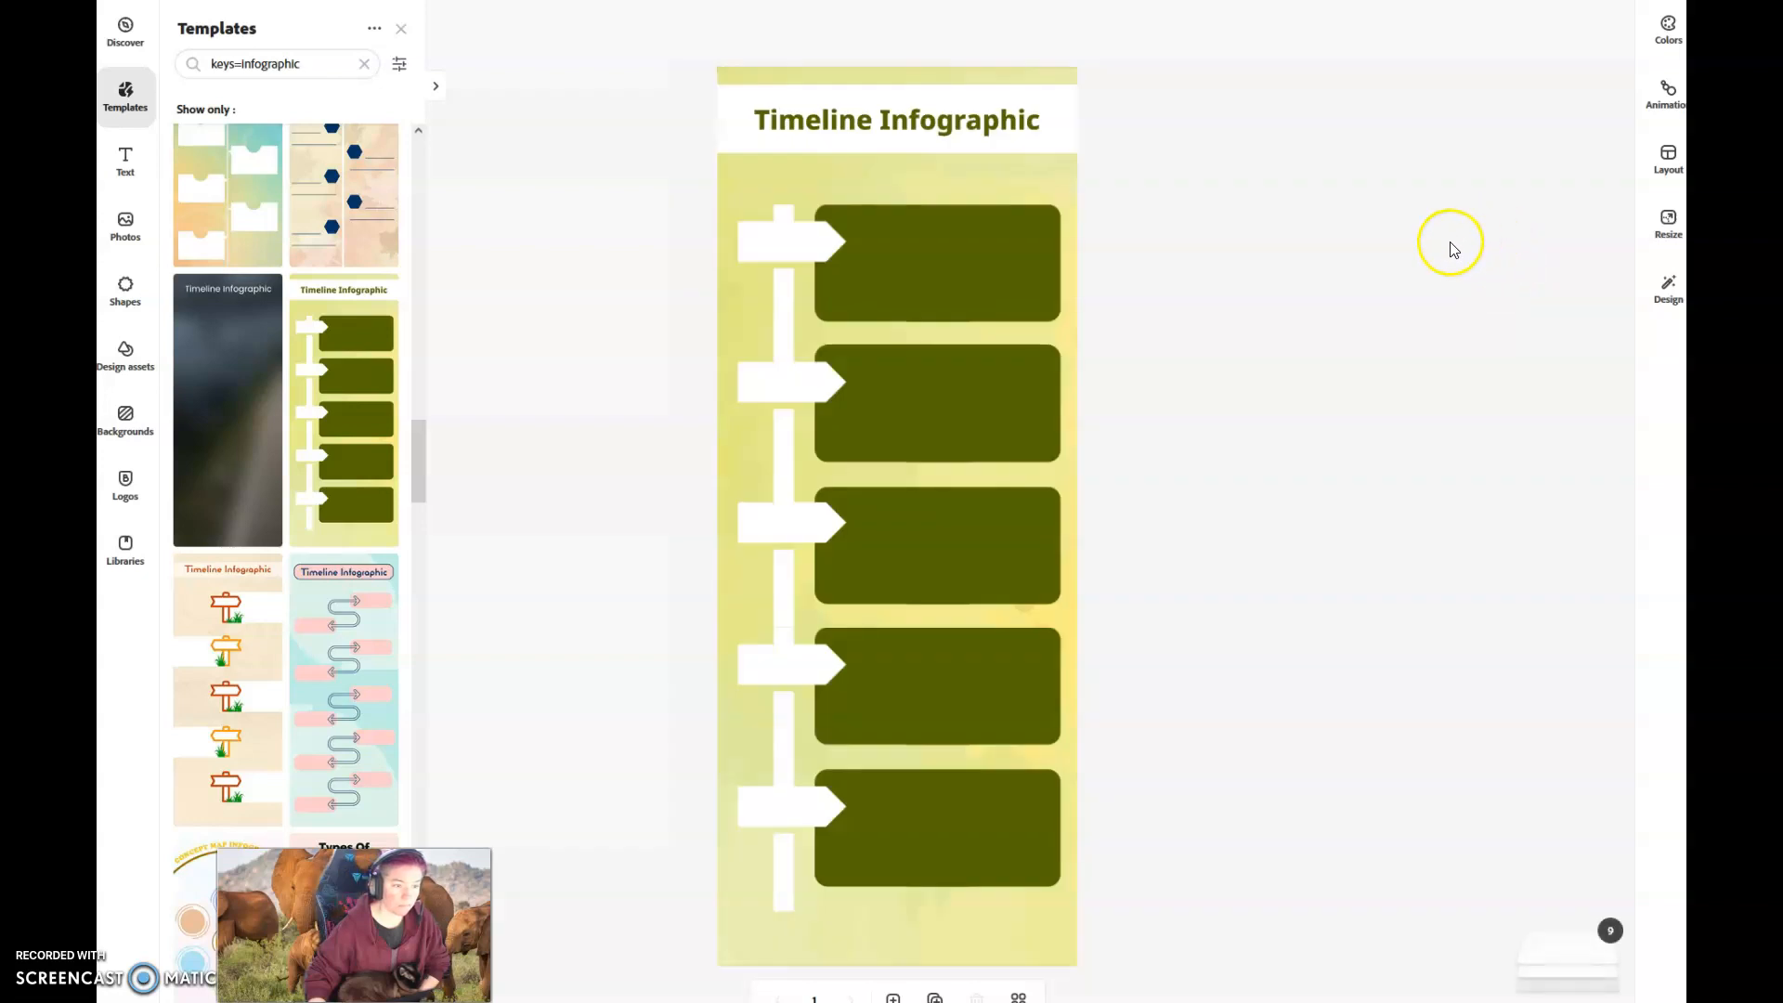
Expand the layer stack and change the infographic's title text to "How-To!"
{"action": "left_click", "coordinate": [1027, 178]}
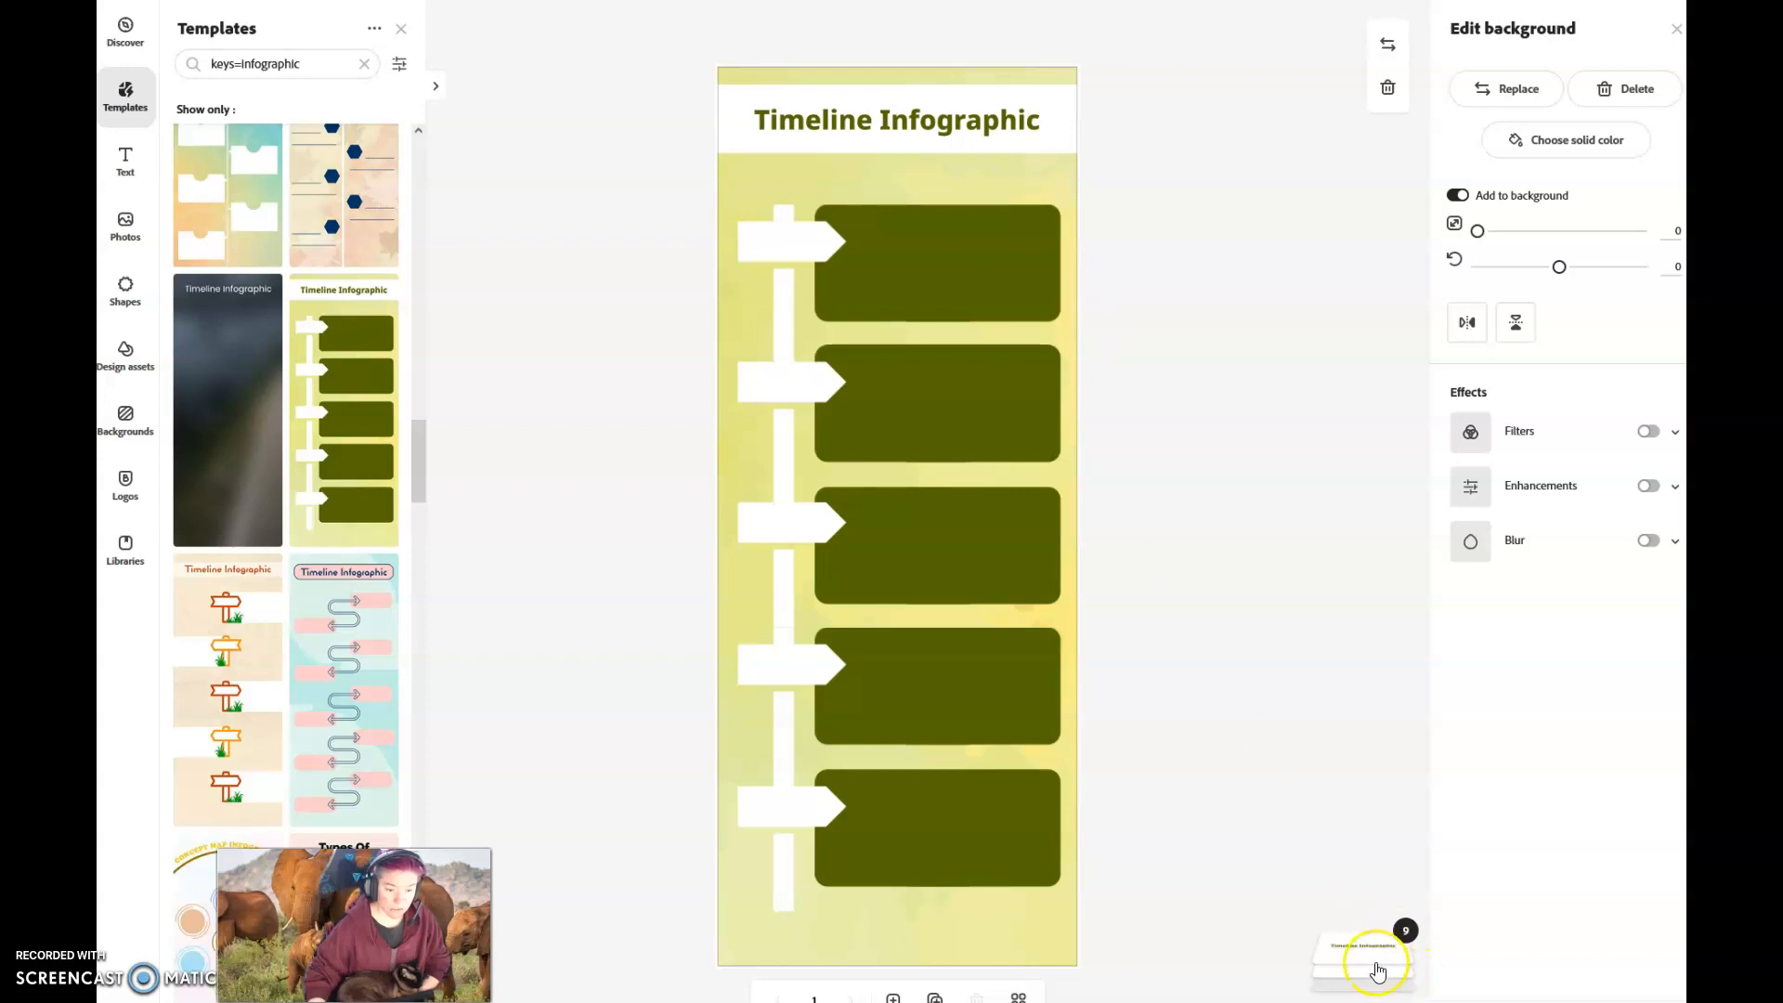
{"action": "mouse_move", "coordinate": [1367, 948]}
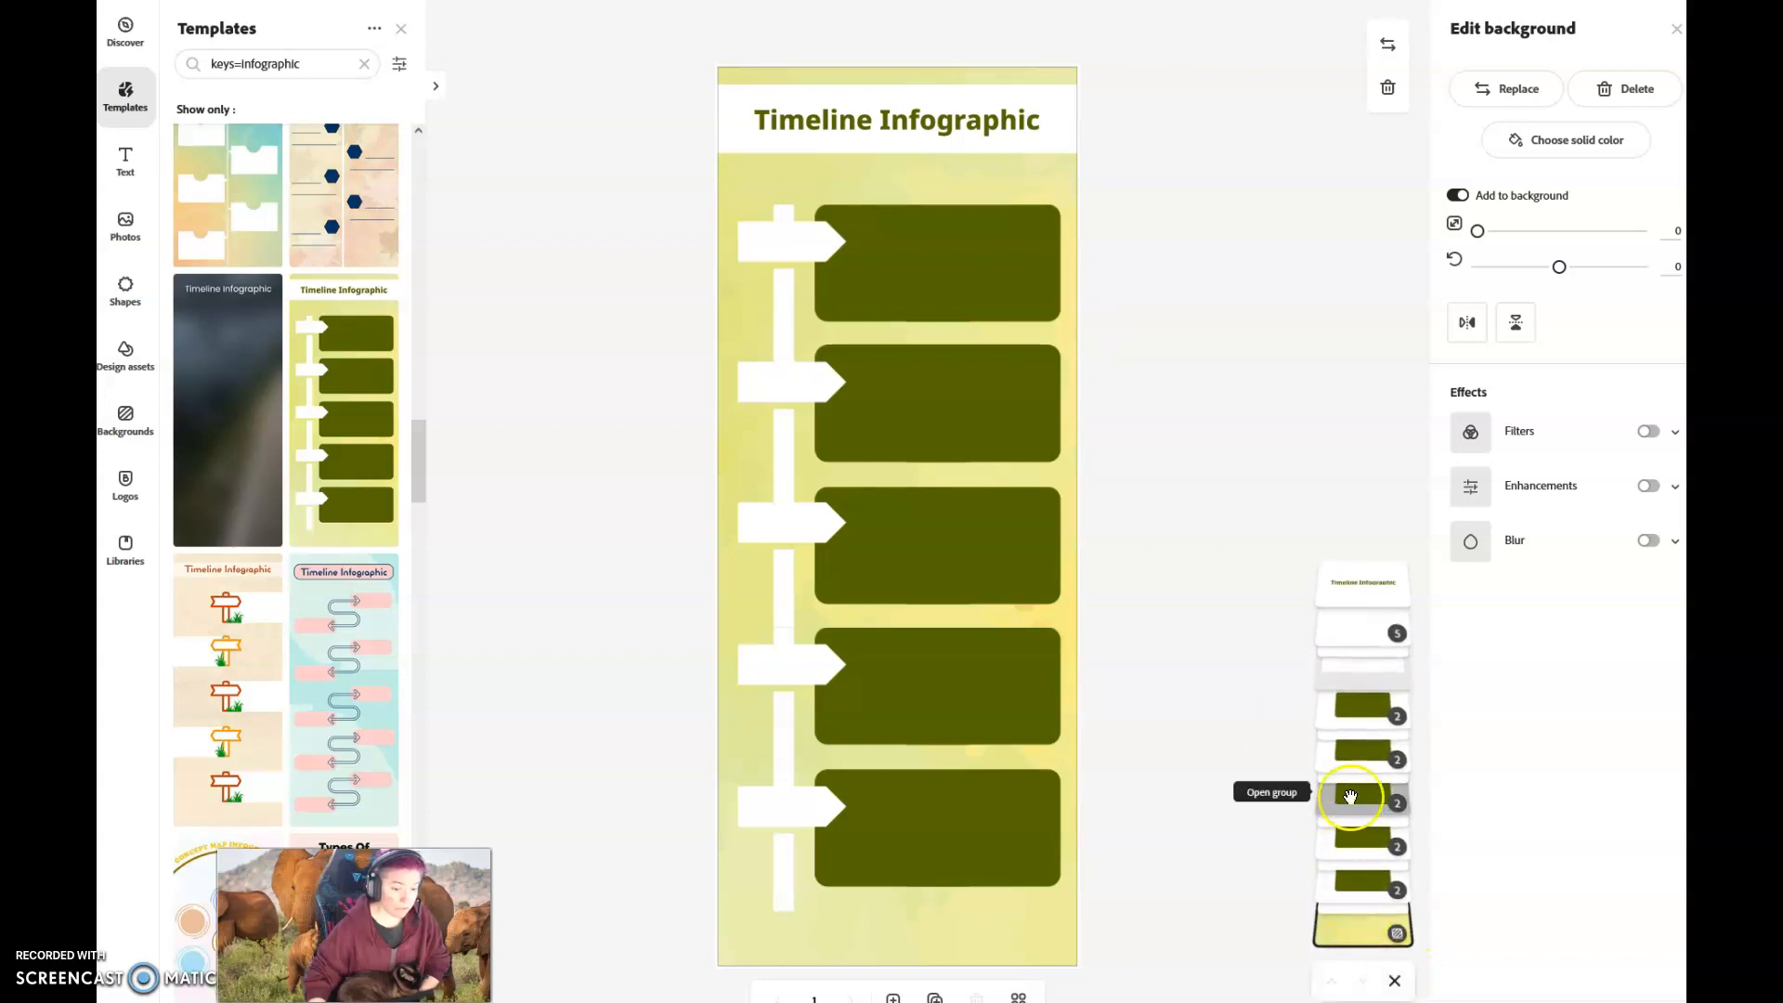
{"action": "left_click", "coordinate": [1357, 595]}
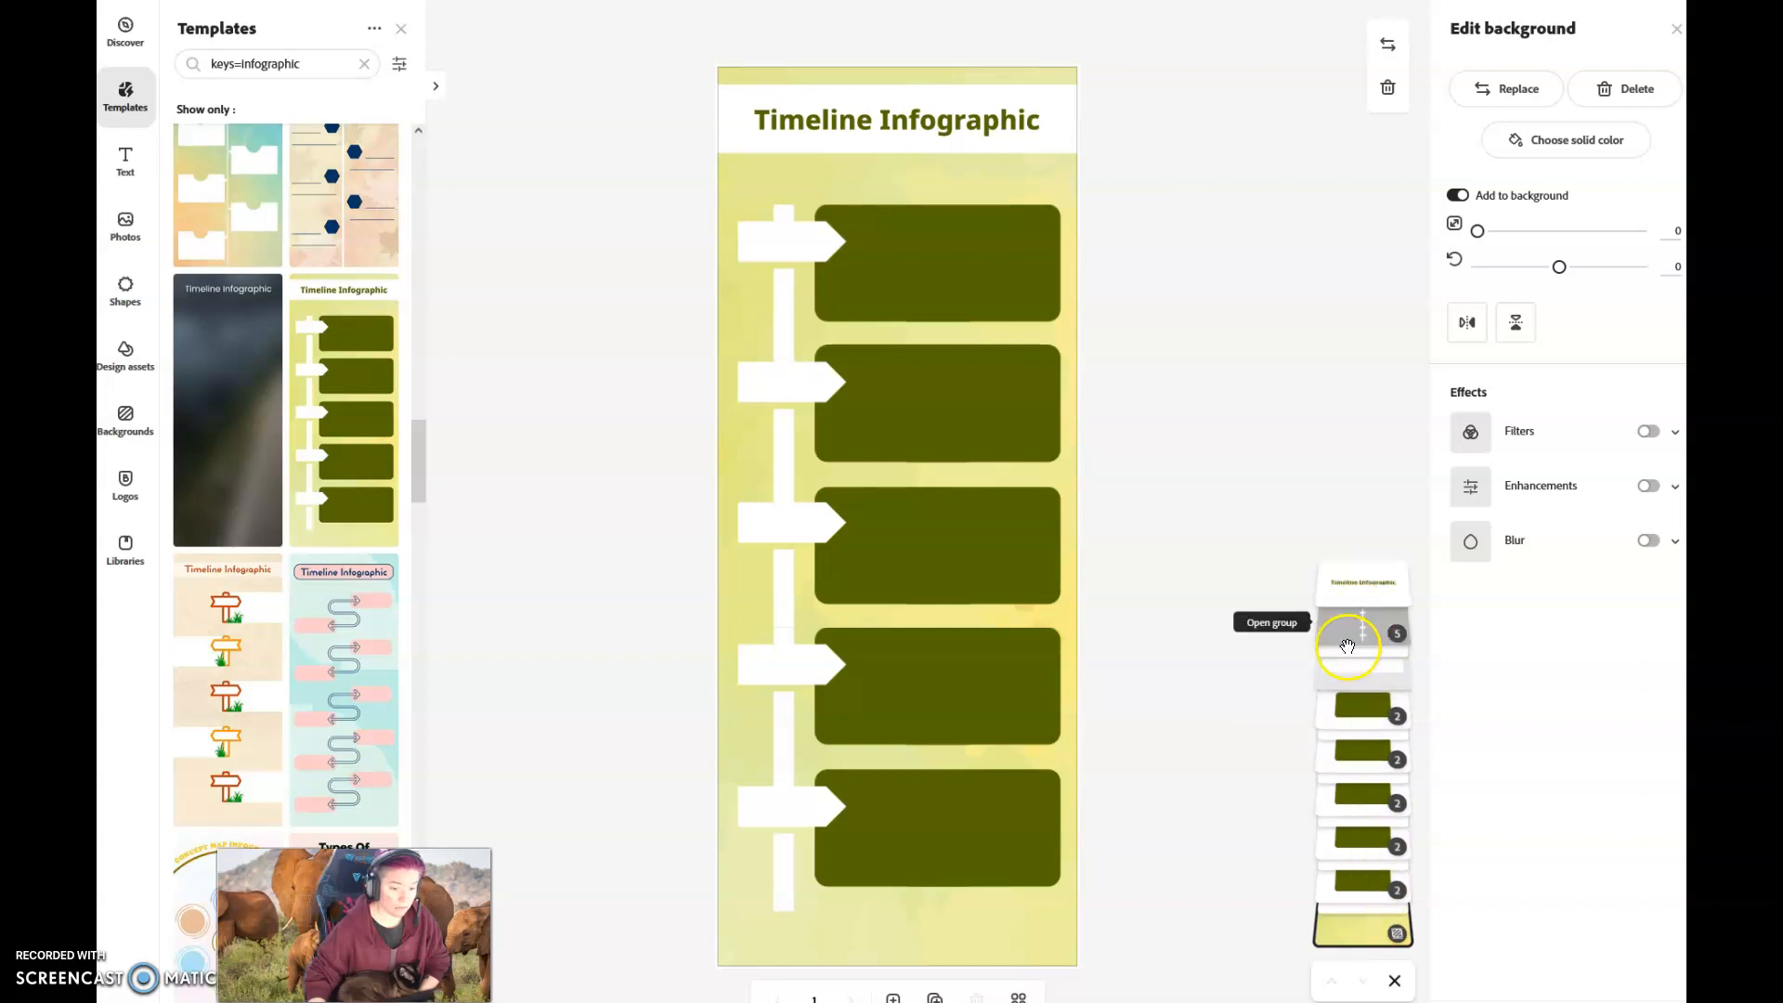
{"action": "left_click", "coordinate": [1357, 595]}
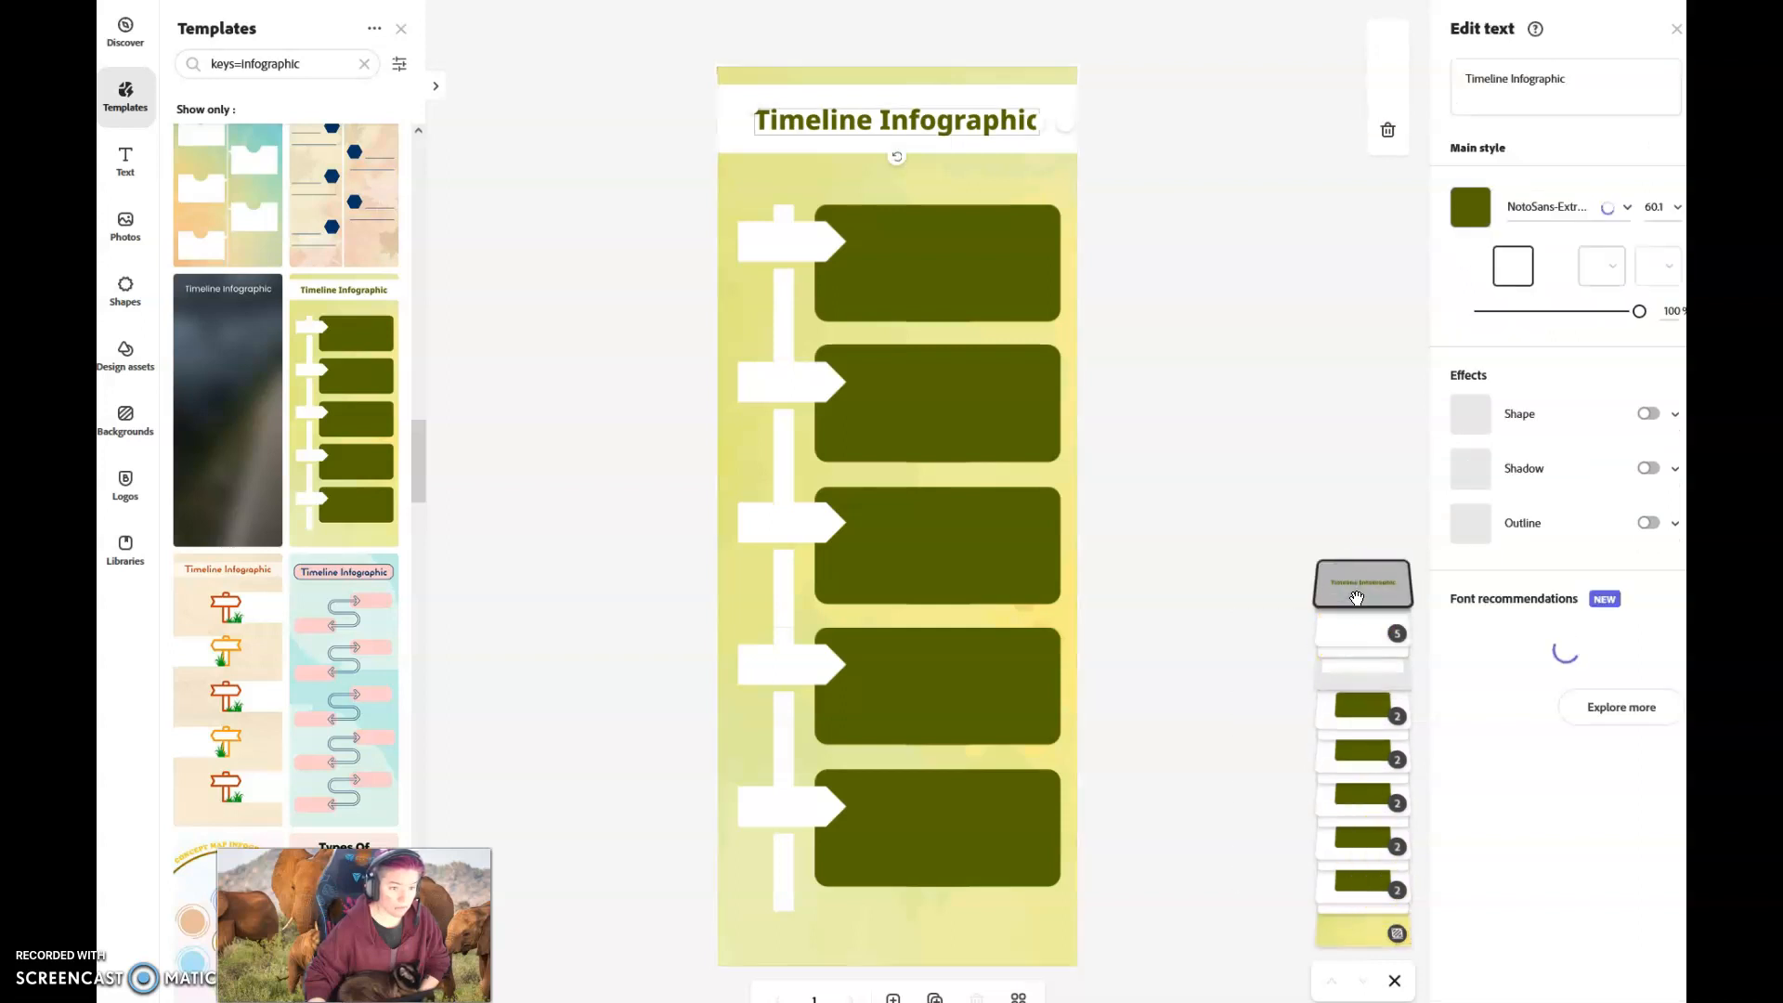
{"action": "left_click", "coordinate": [1585, 80]}
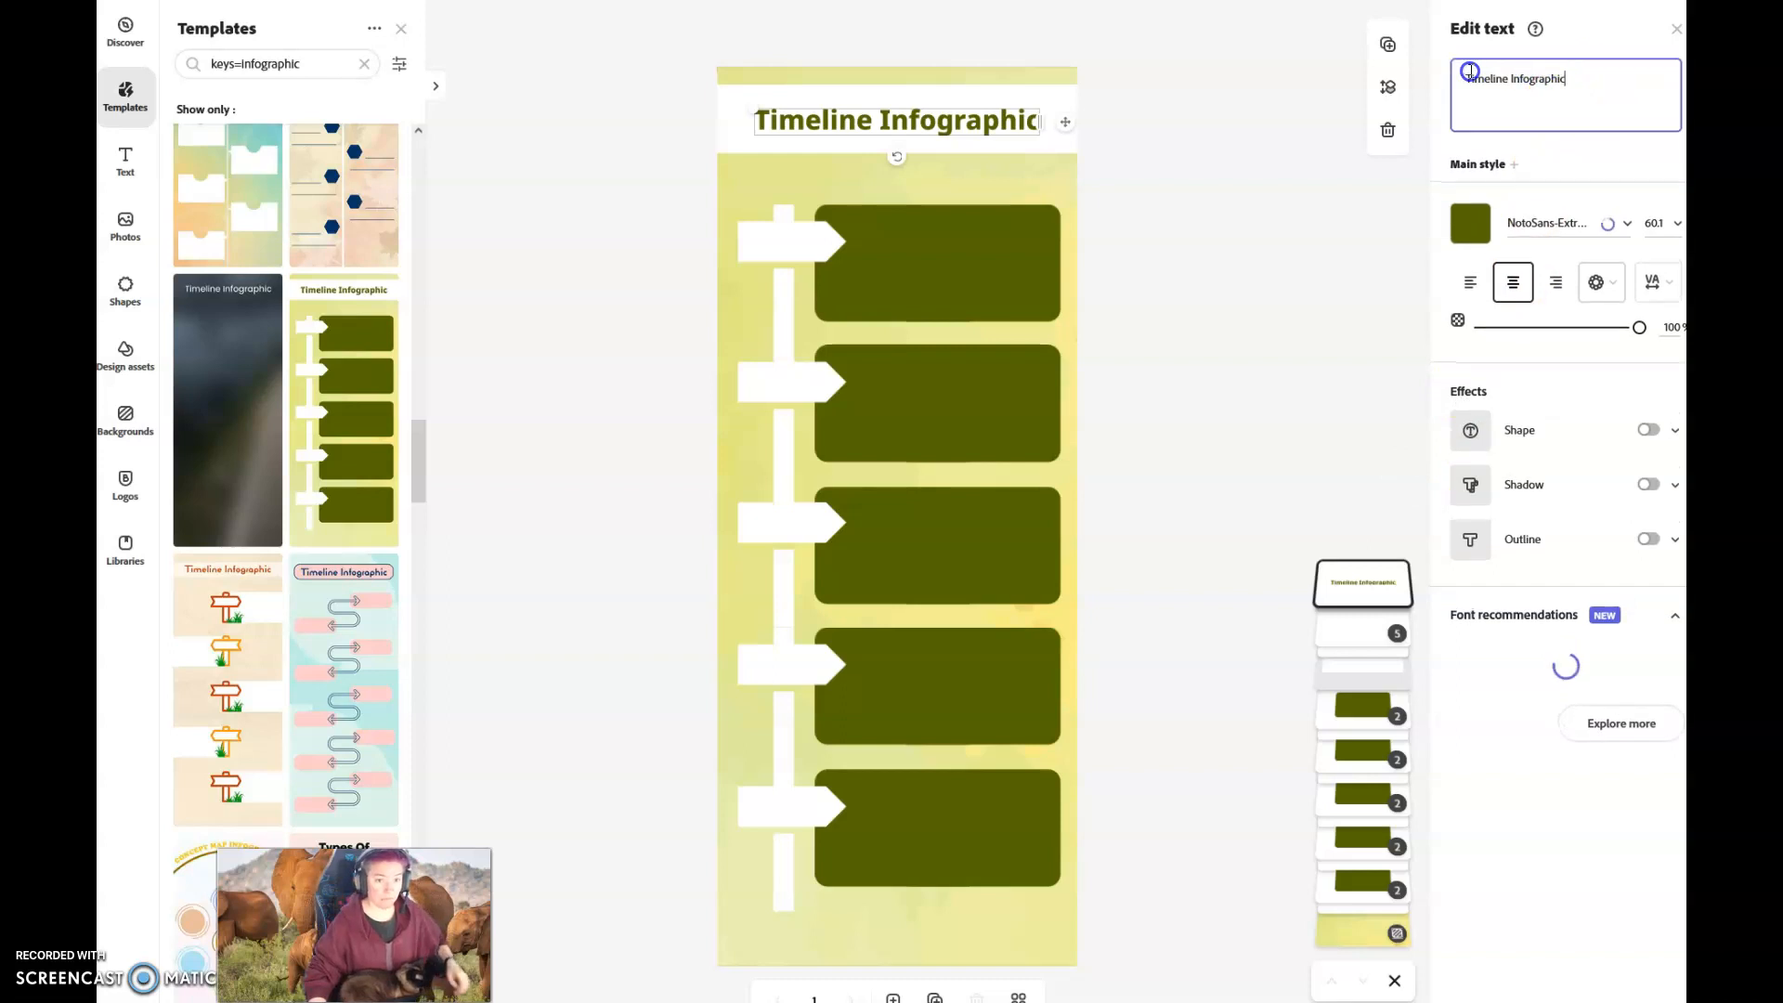
{"action": "left_click_drag", "start_coordinate": [1616, 64], "coordinate": [1450, 95]}
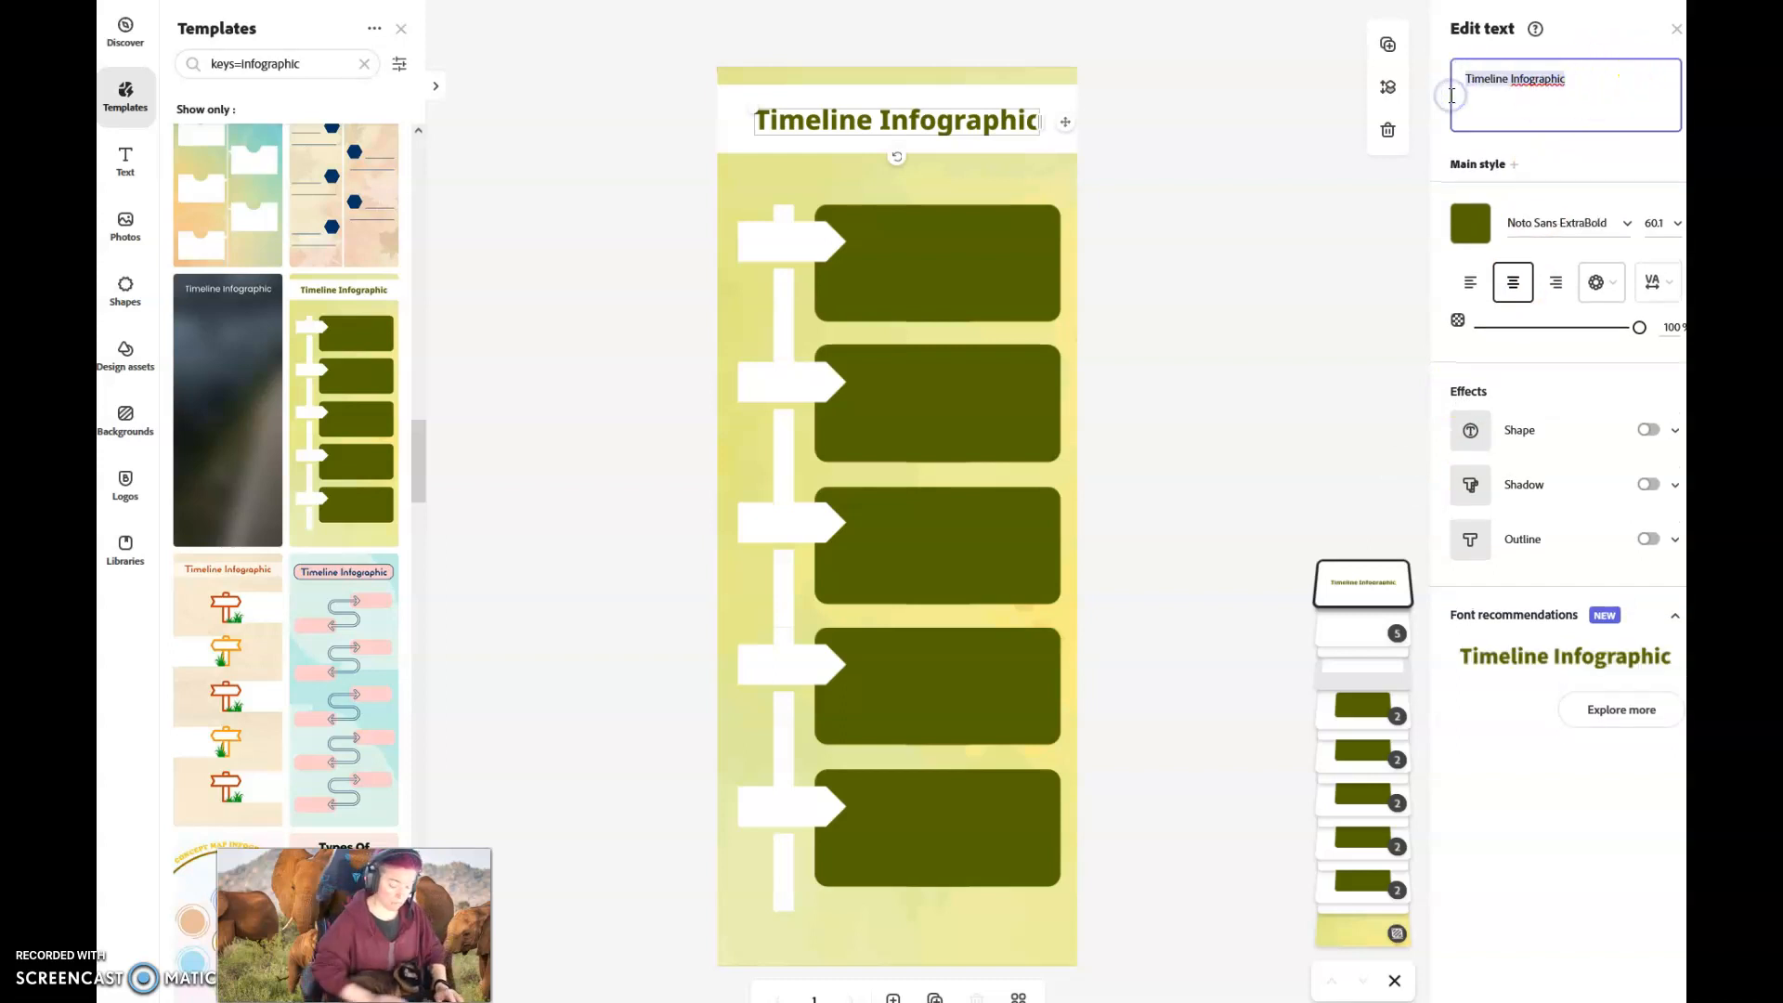
{"action": "type", "text": "How-To!"}
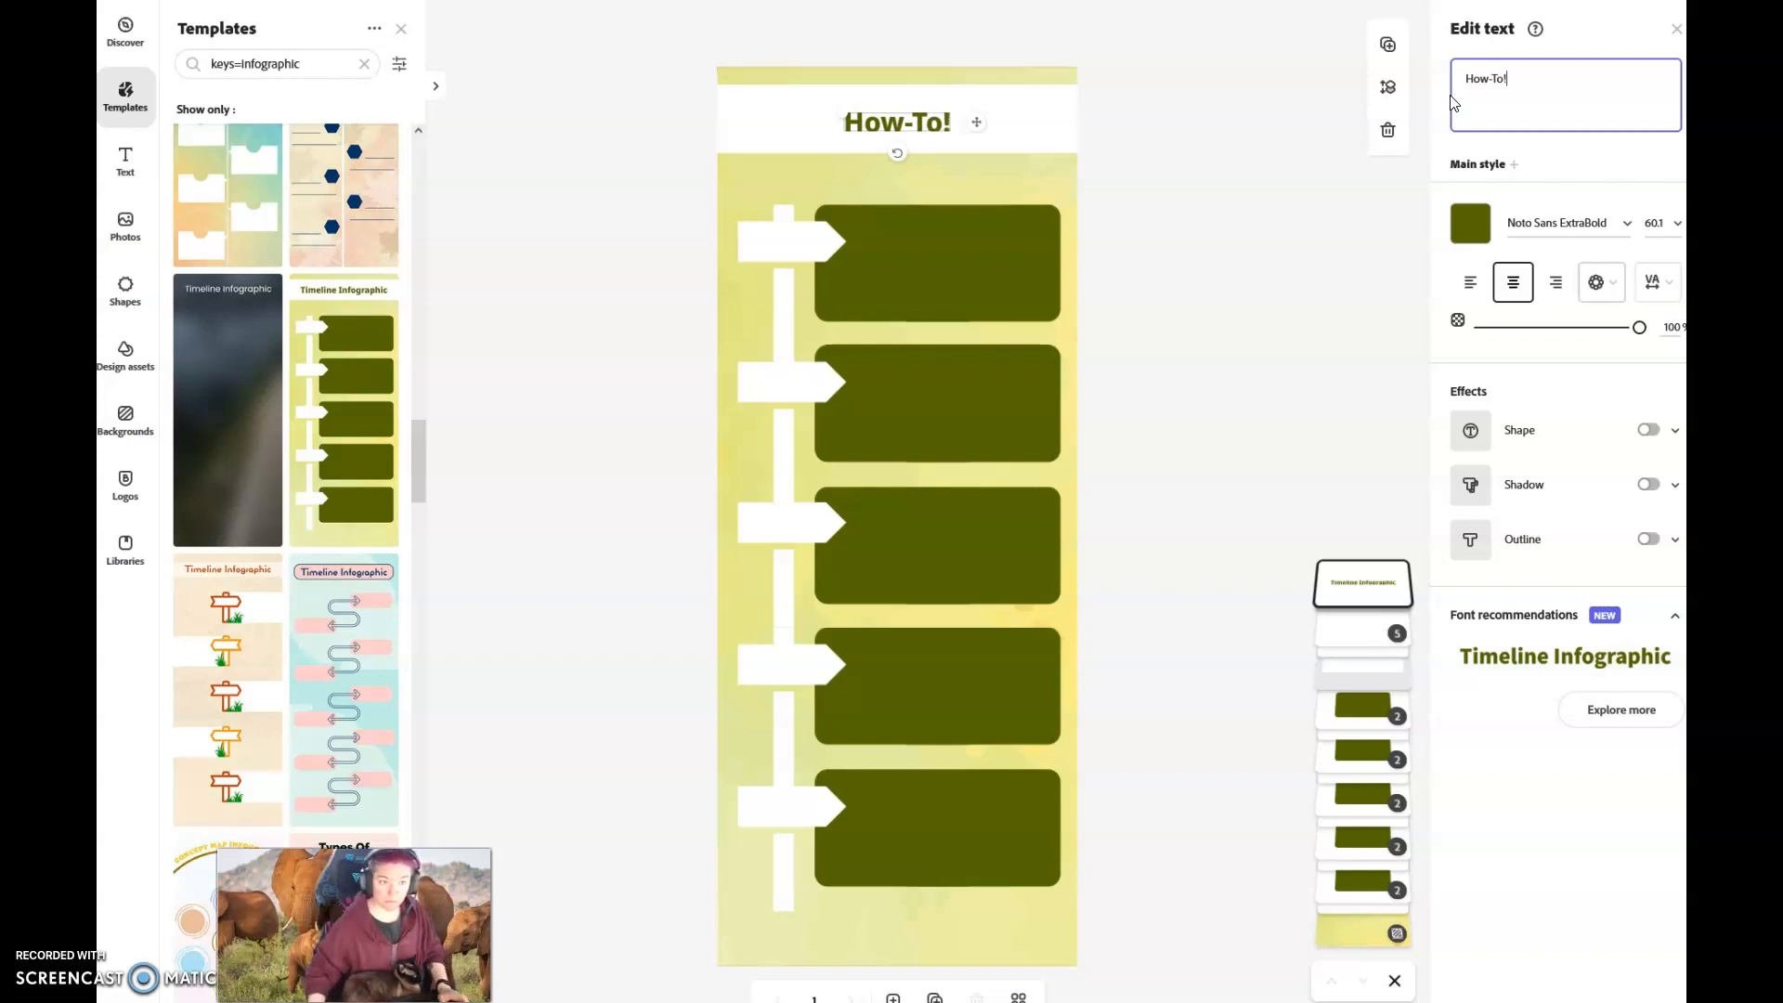
Bring the topmost dark green box to the front of the signpost, return it to the back and deselect it
{"action": "left_click", "coordinate": [900, 238]}
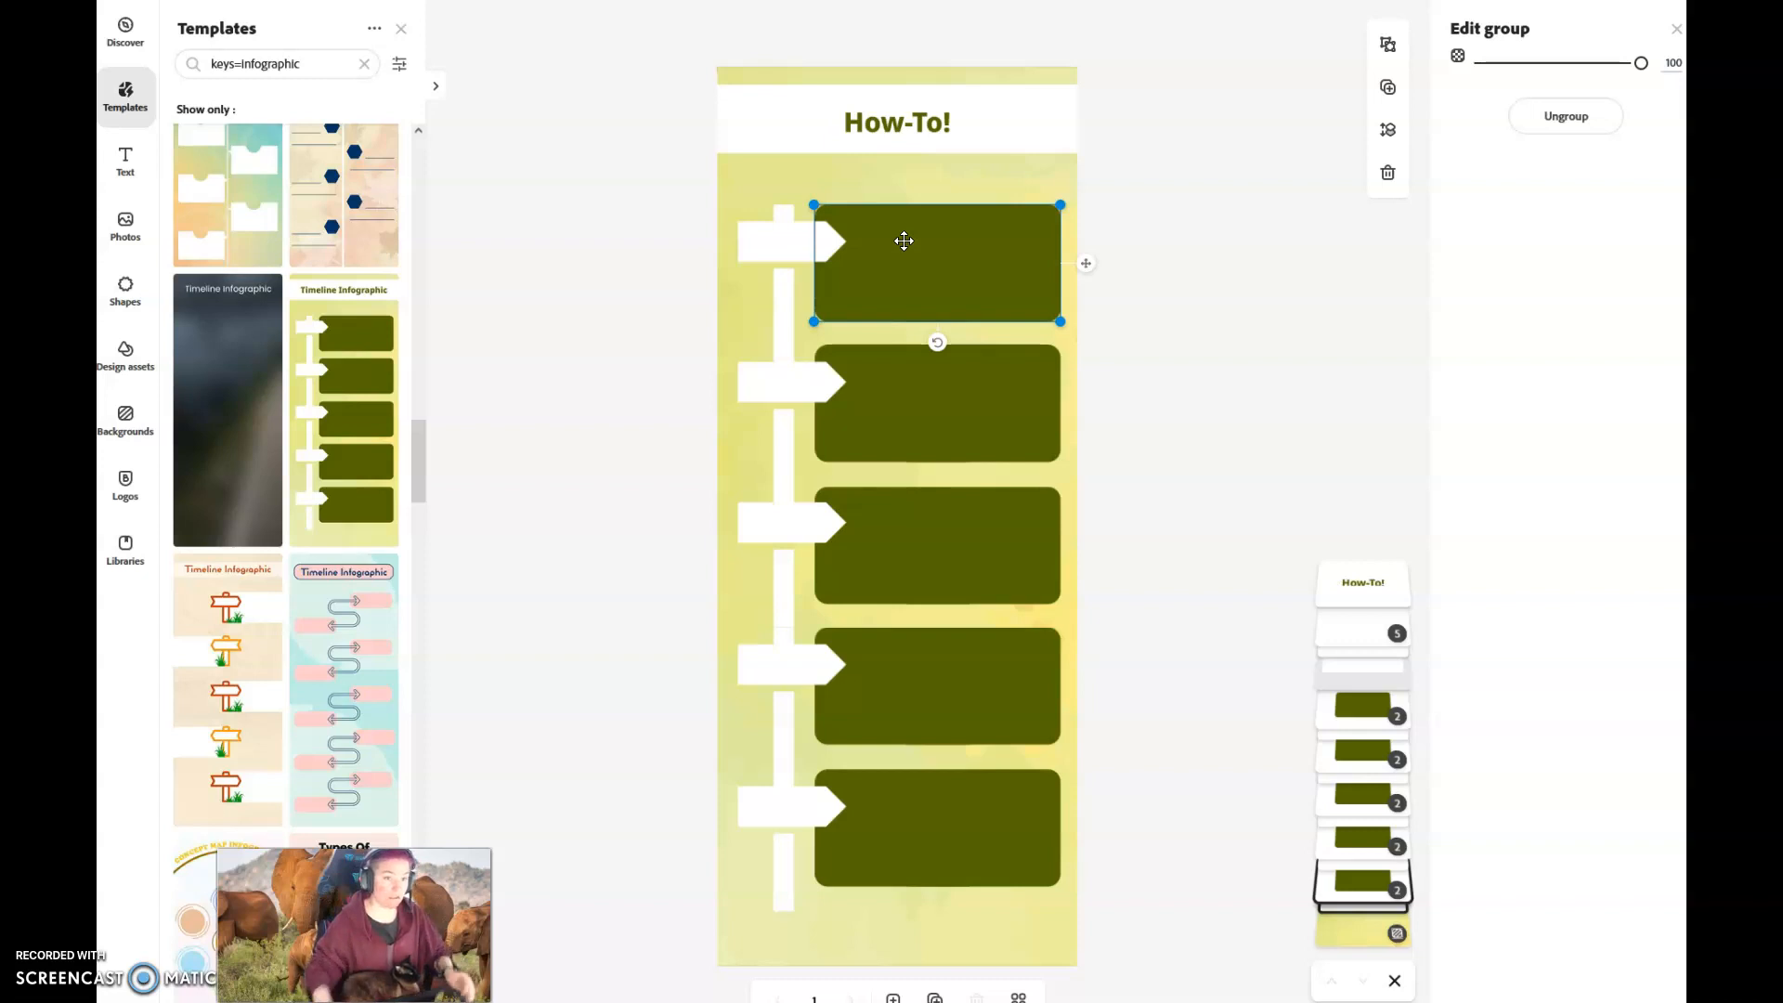
{"action": "left_click", "coordinate": [924, 279]}
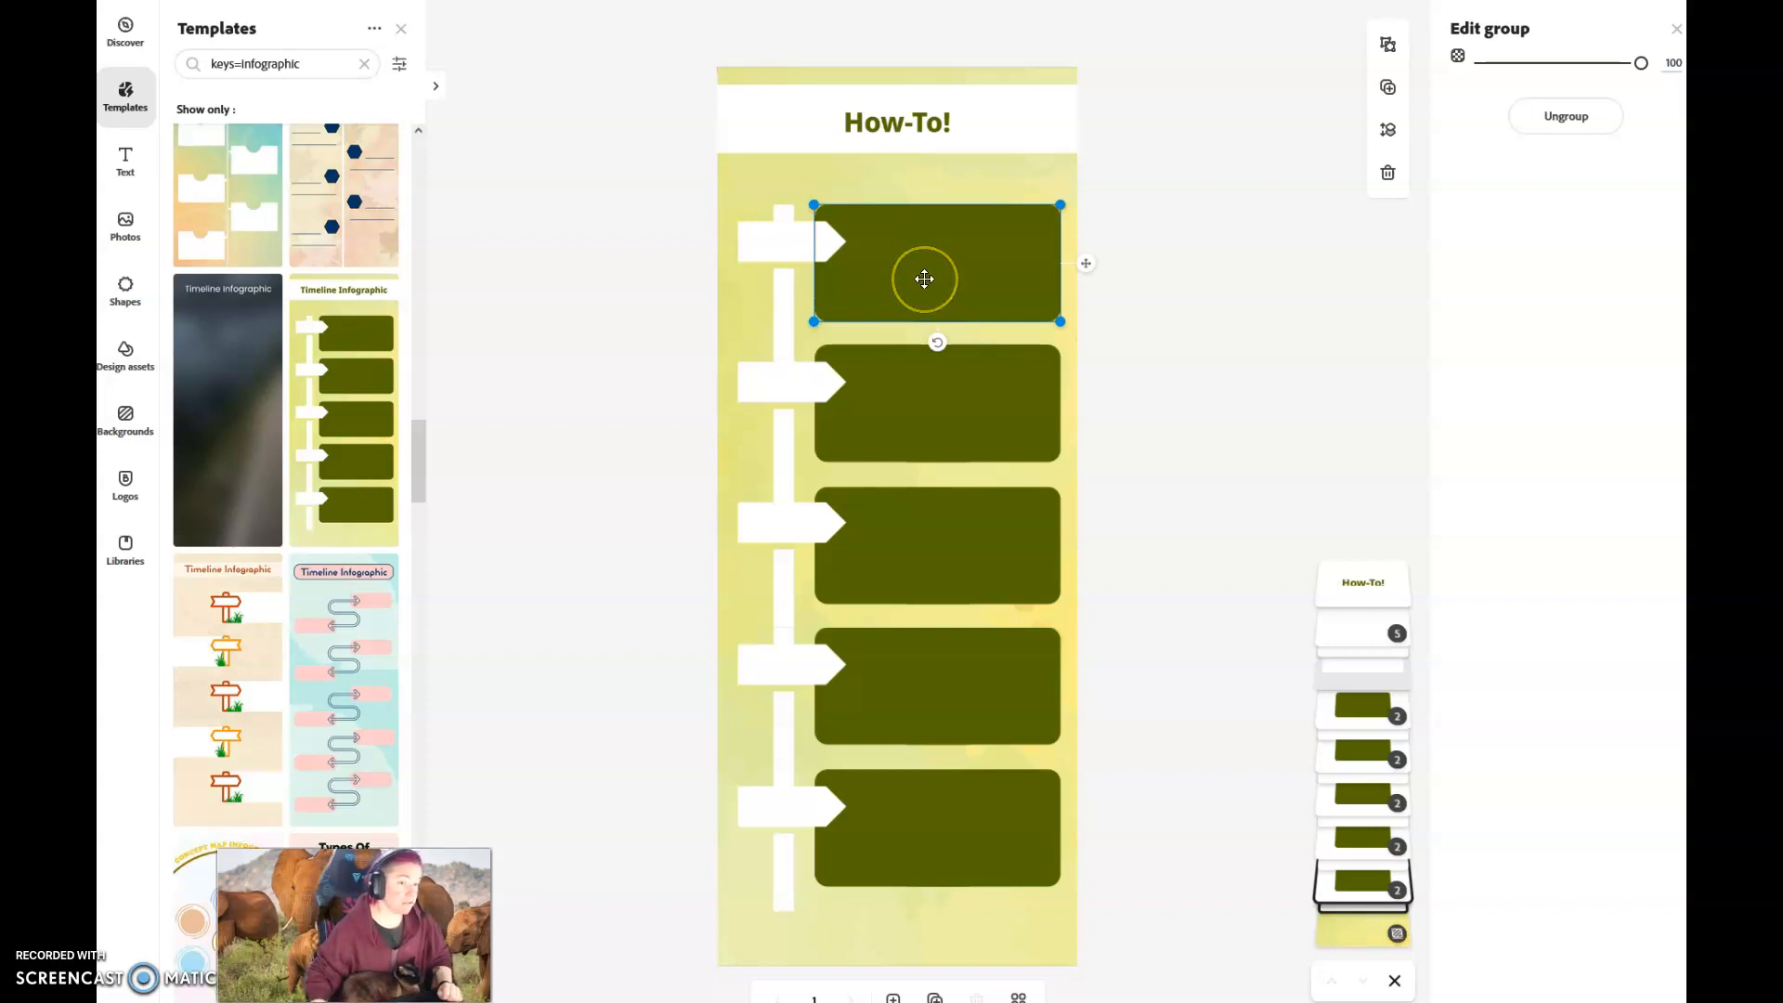
{"action": "left_click", "coordinate": [1386, 133]}
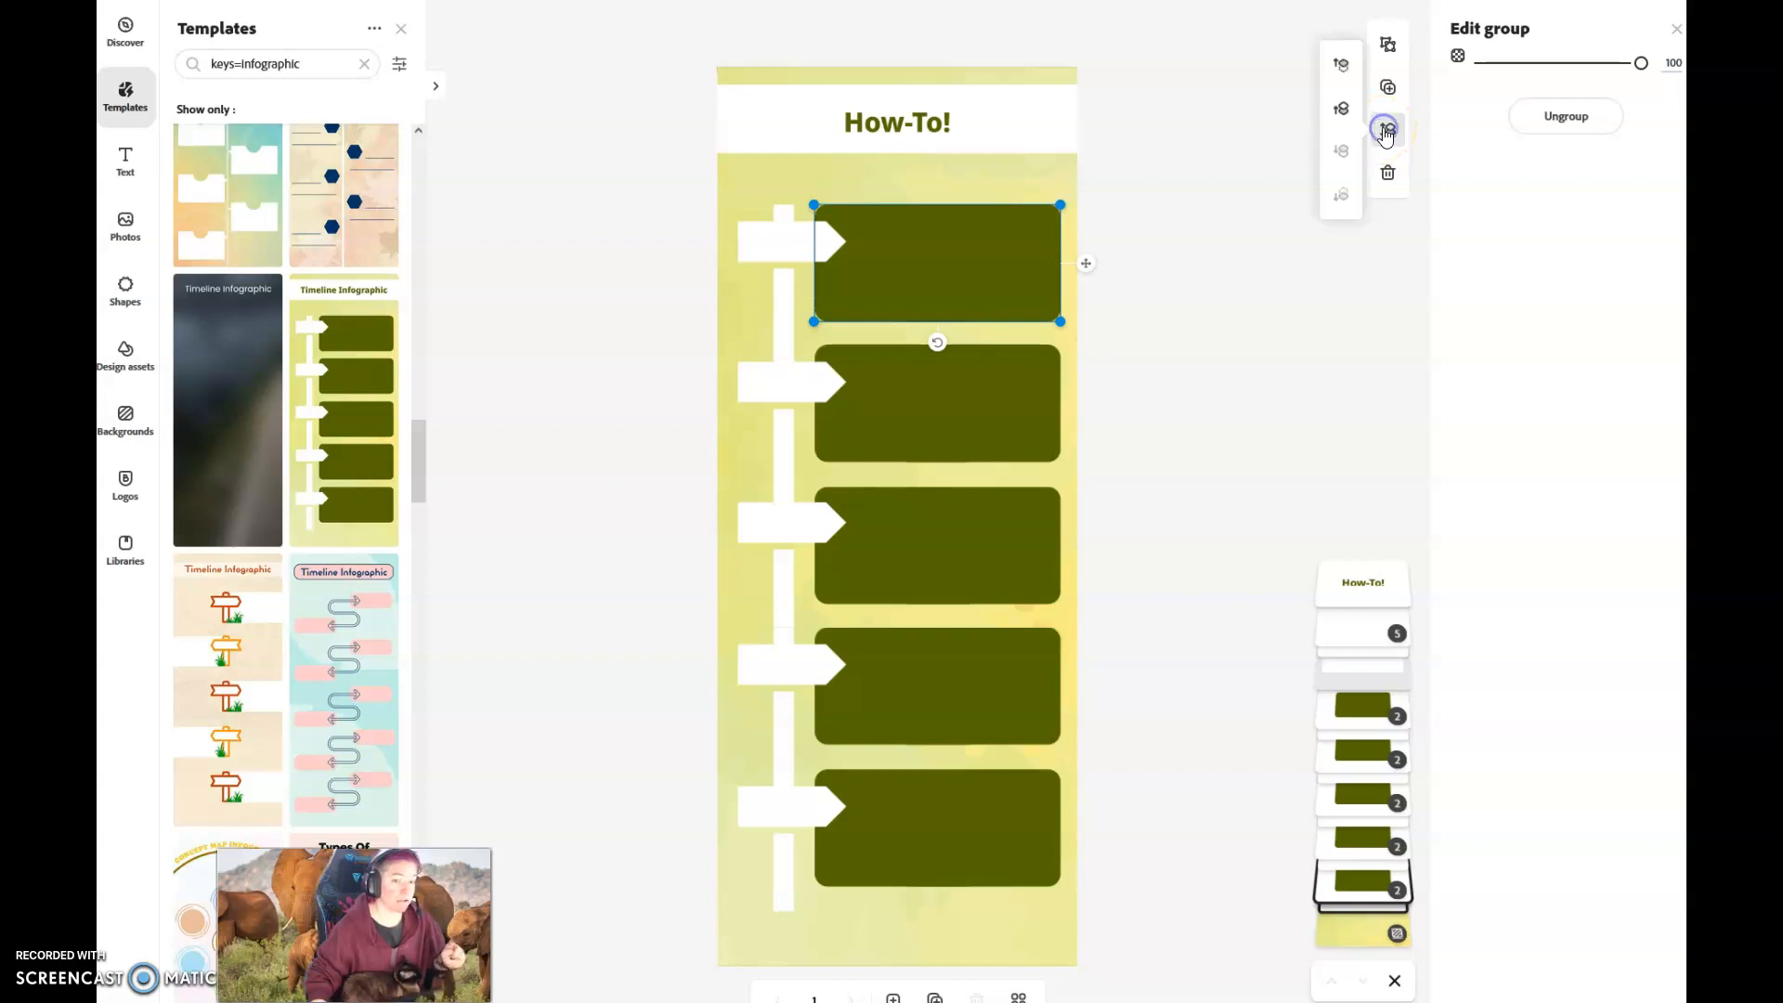
{"action": "left_click", "coordinate": [1338, 68]}
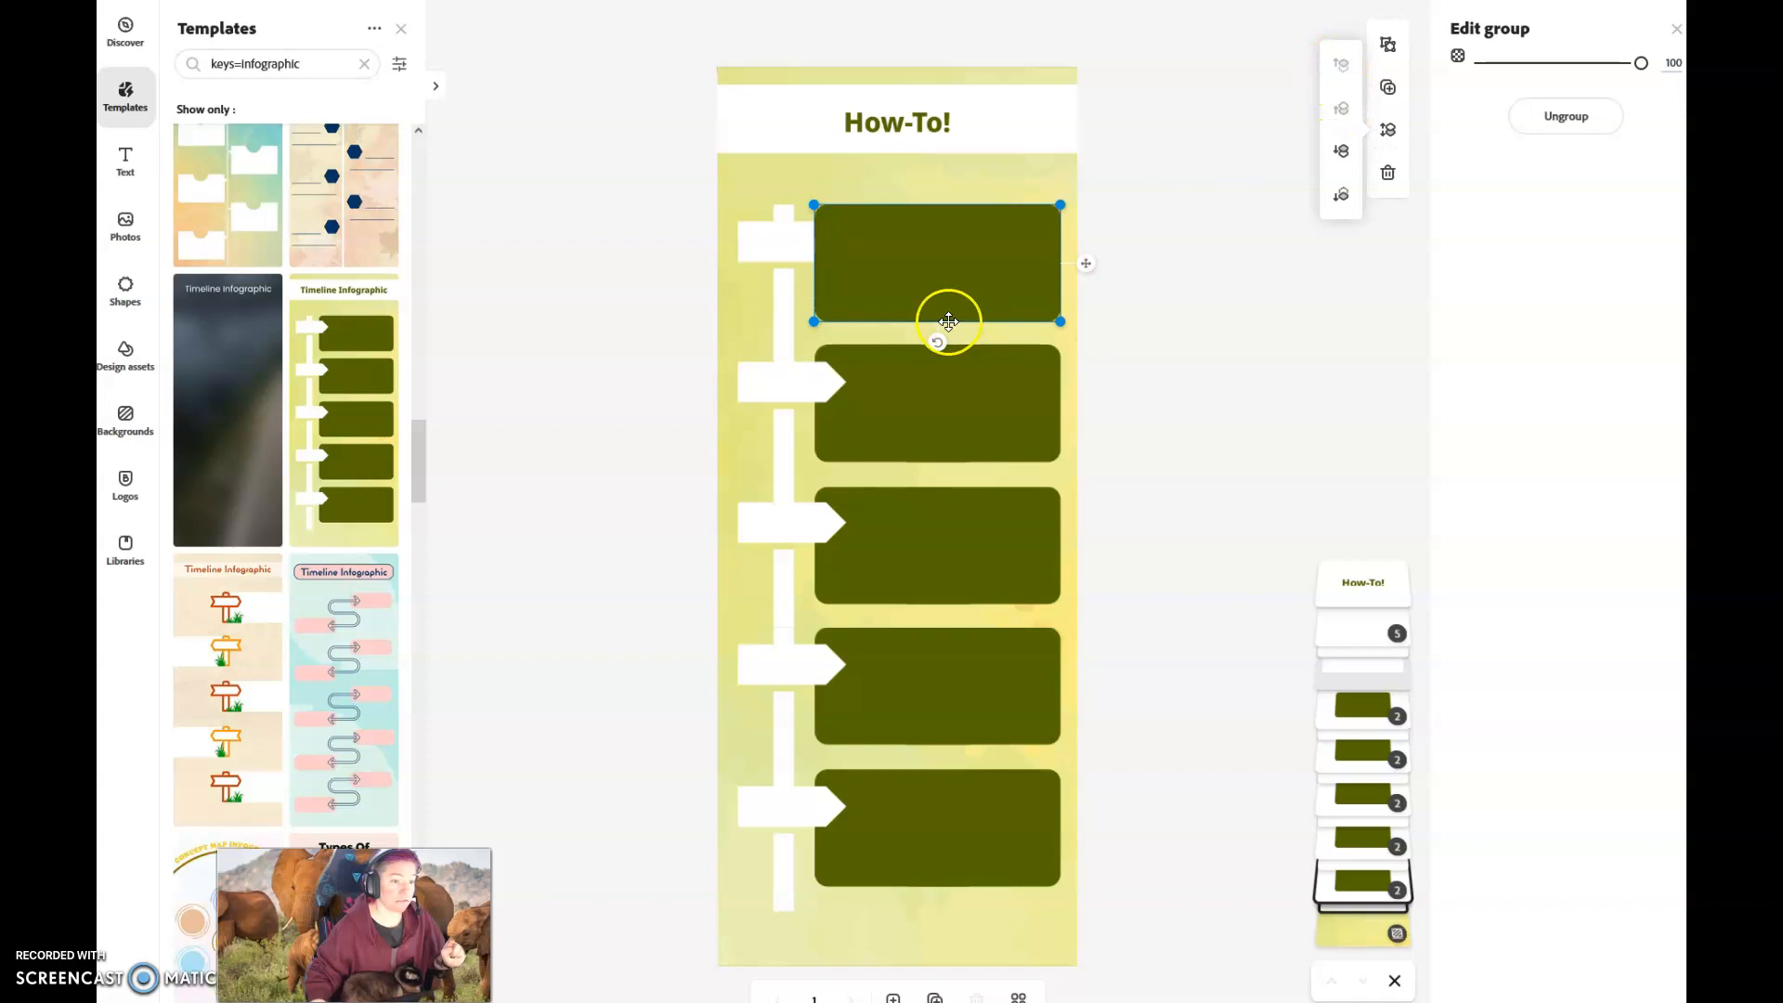
{"action": "left_click", "coordinate": [1342, 155]}
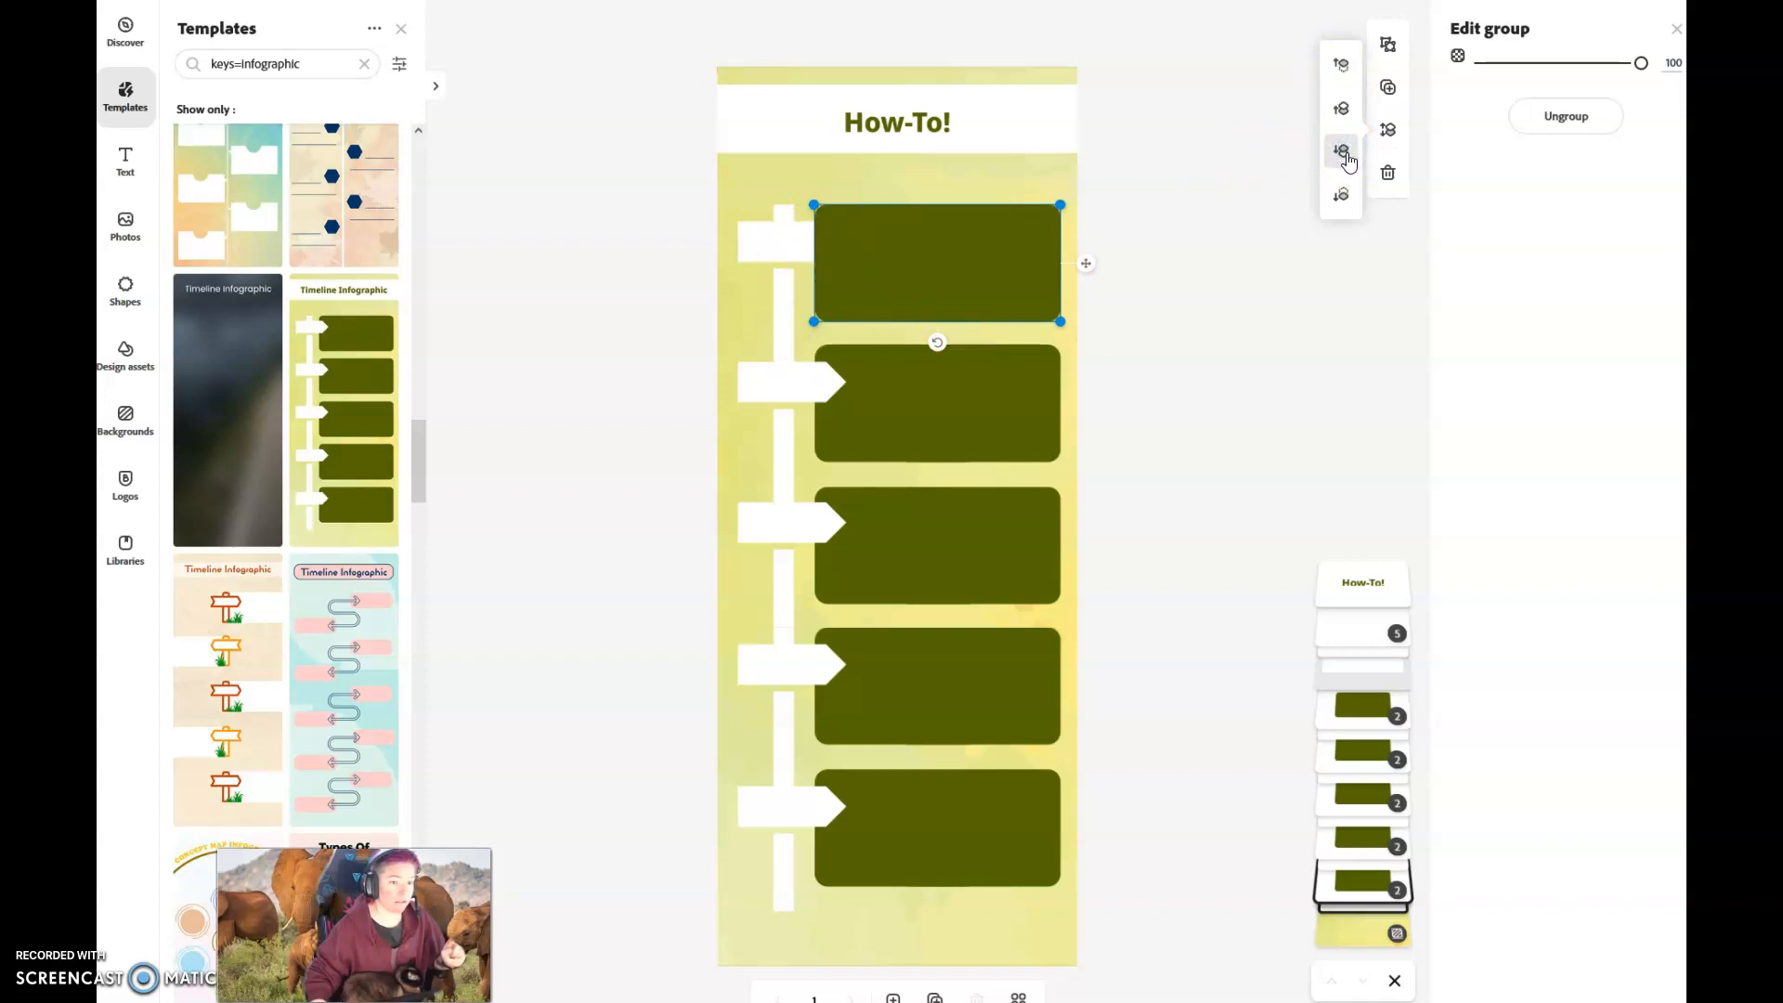
{"action": "left_click", "coordinate": [1347, 160]}
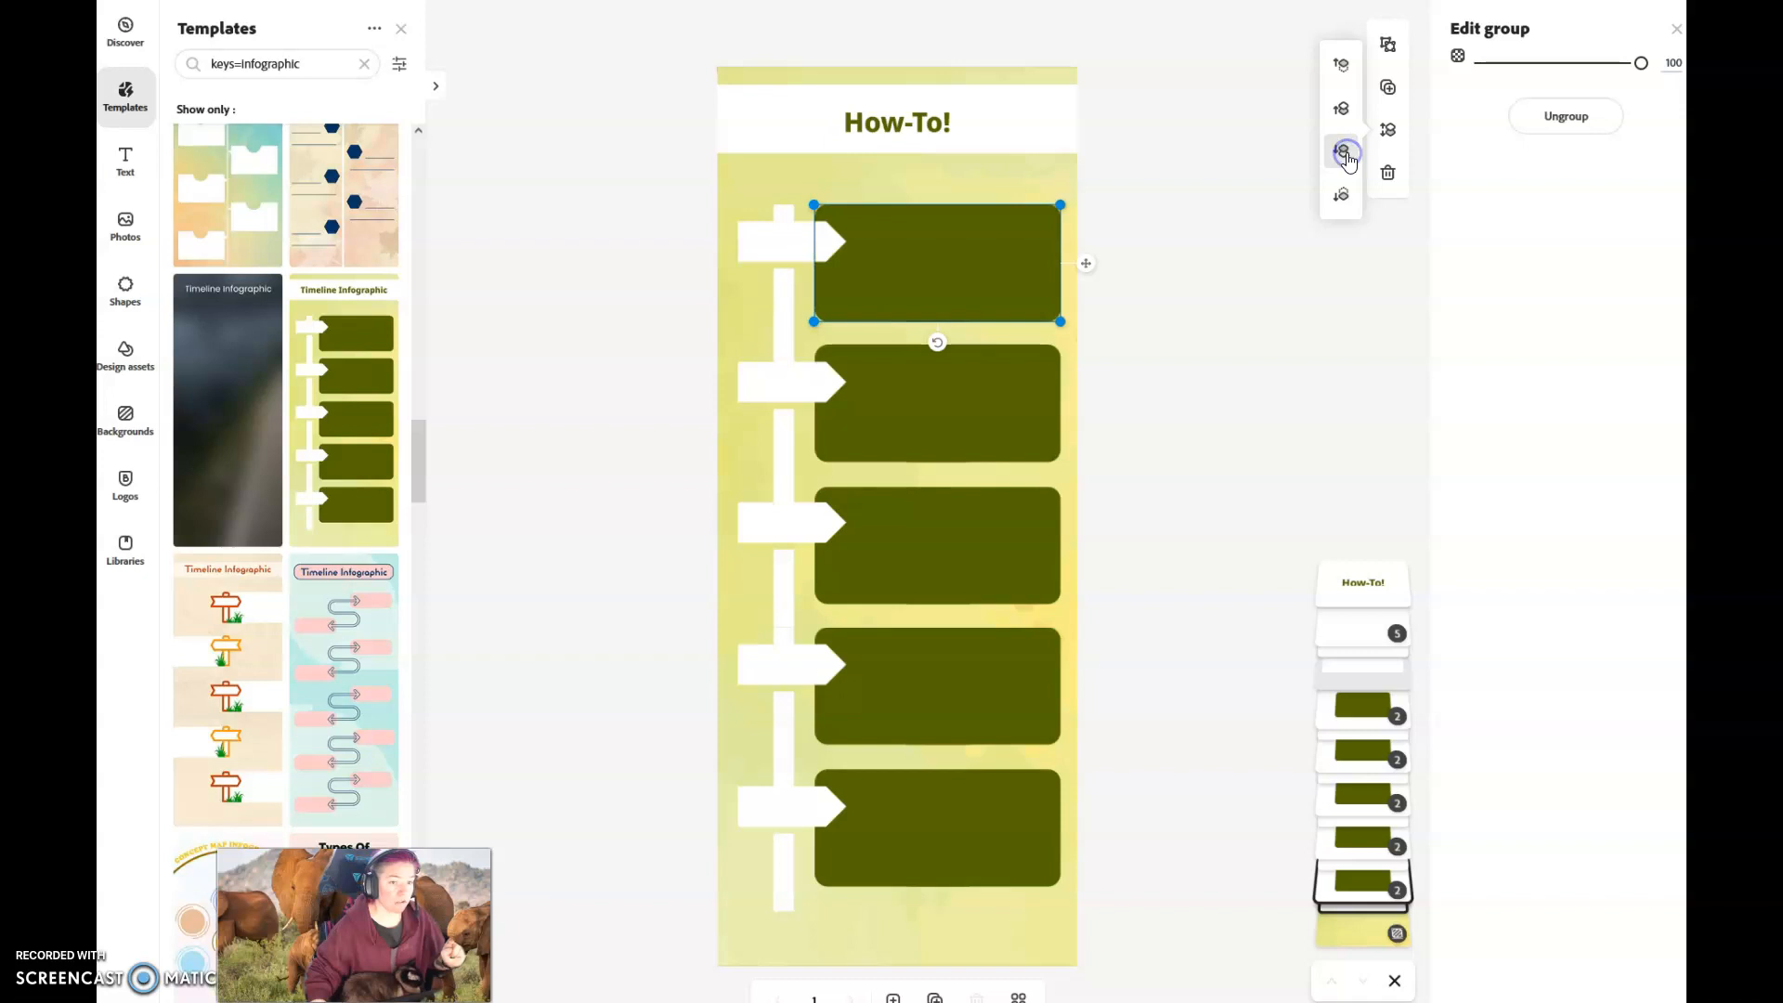
{"action": "left_click", "coordinate": [1338, 199]}
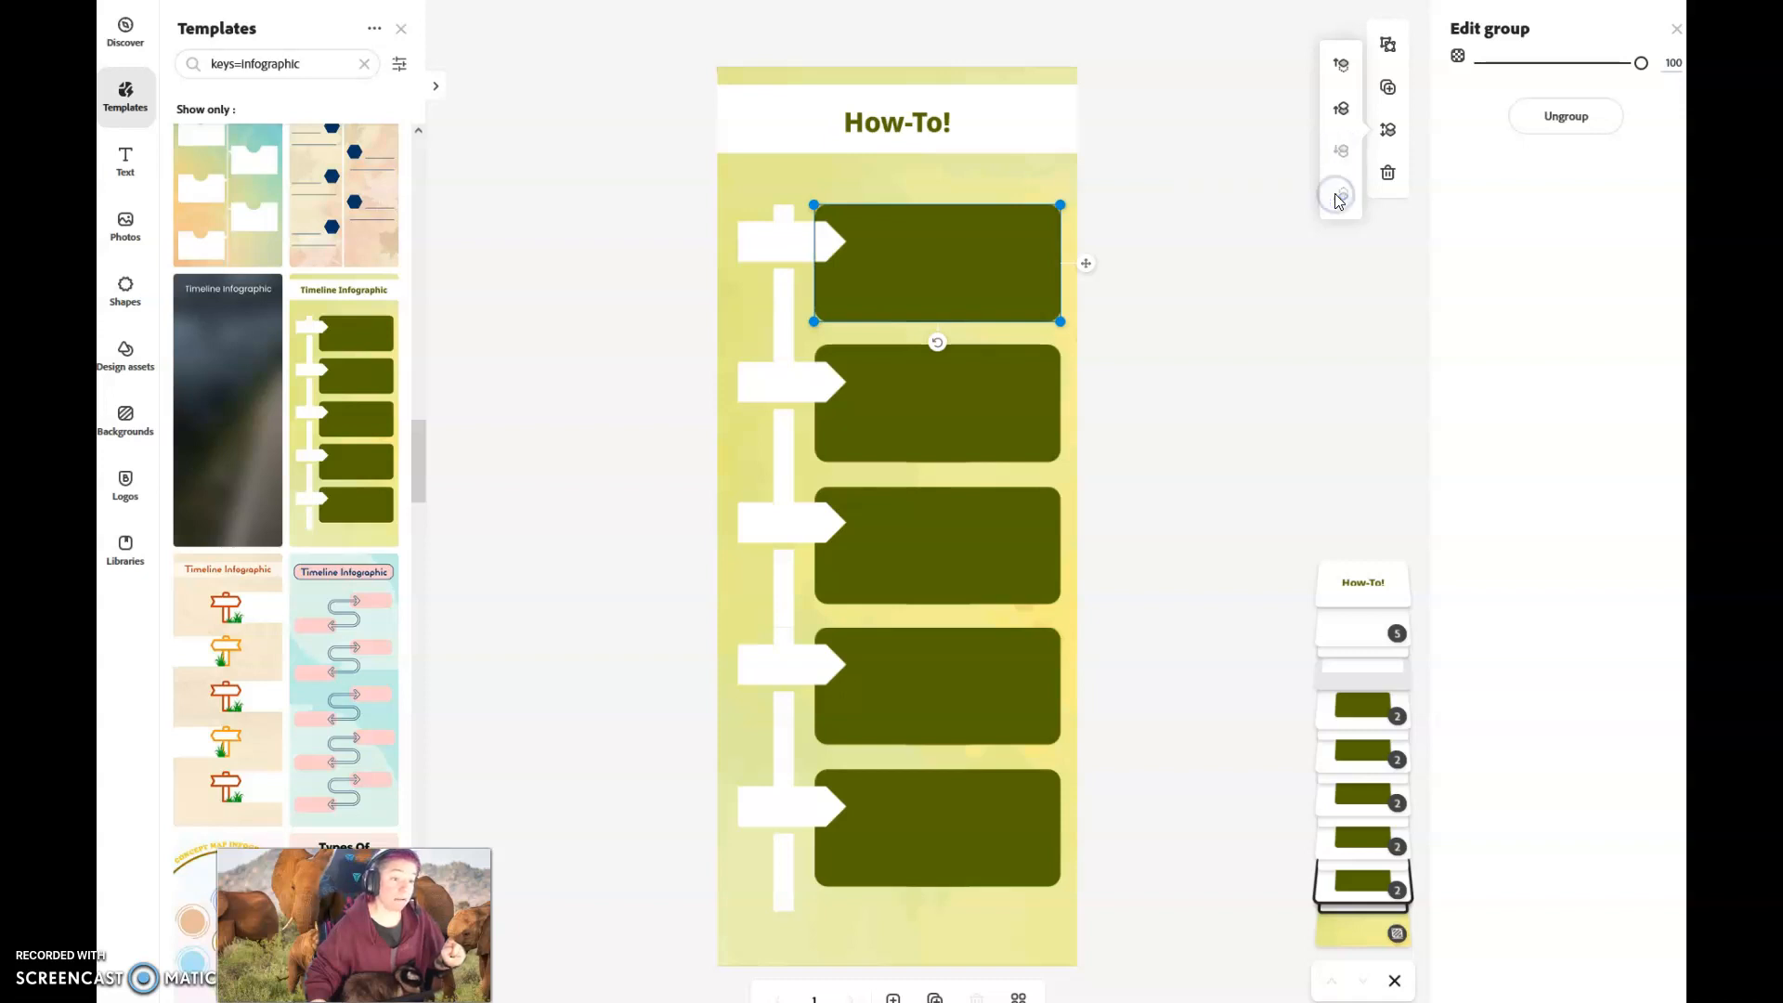
{"action": "left_click", "coordinate": [1279, 256]}
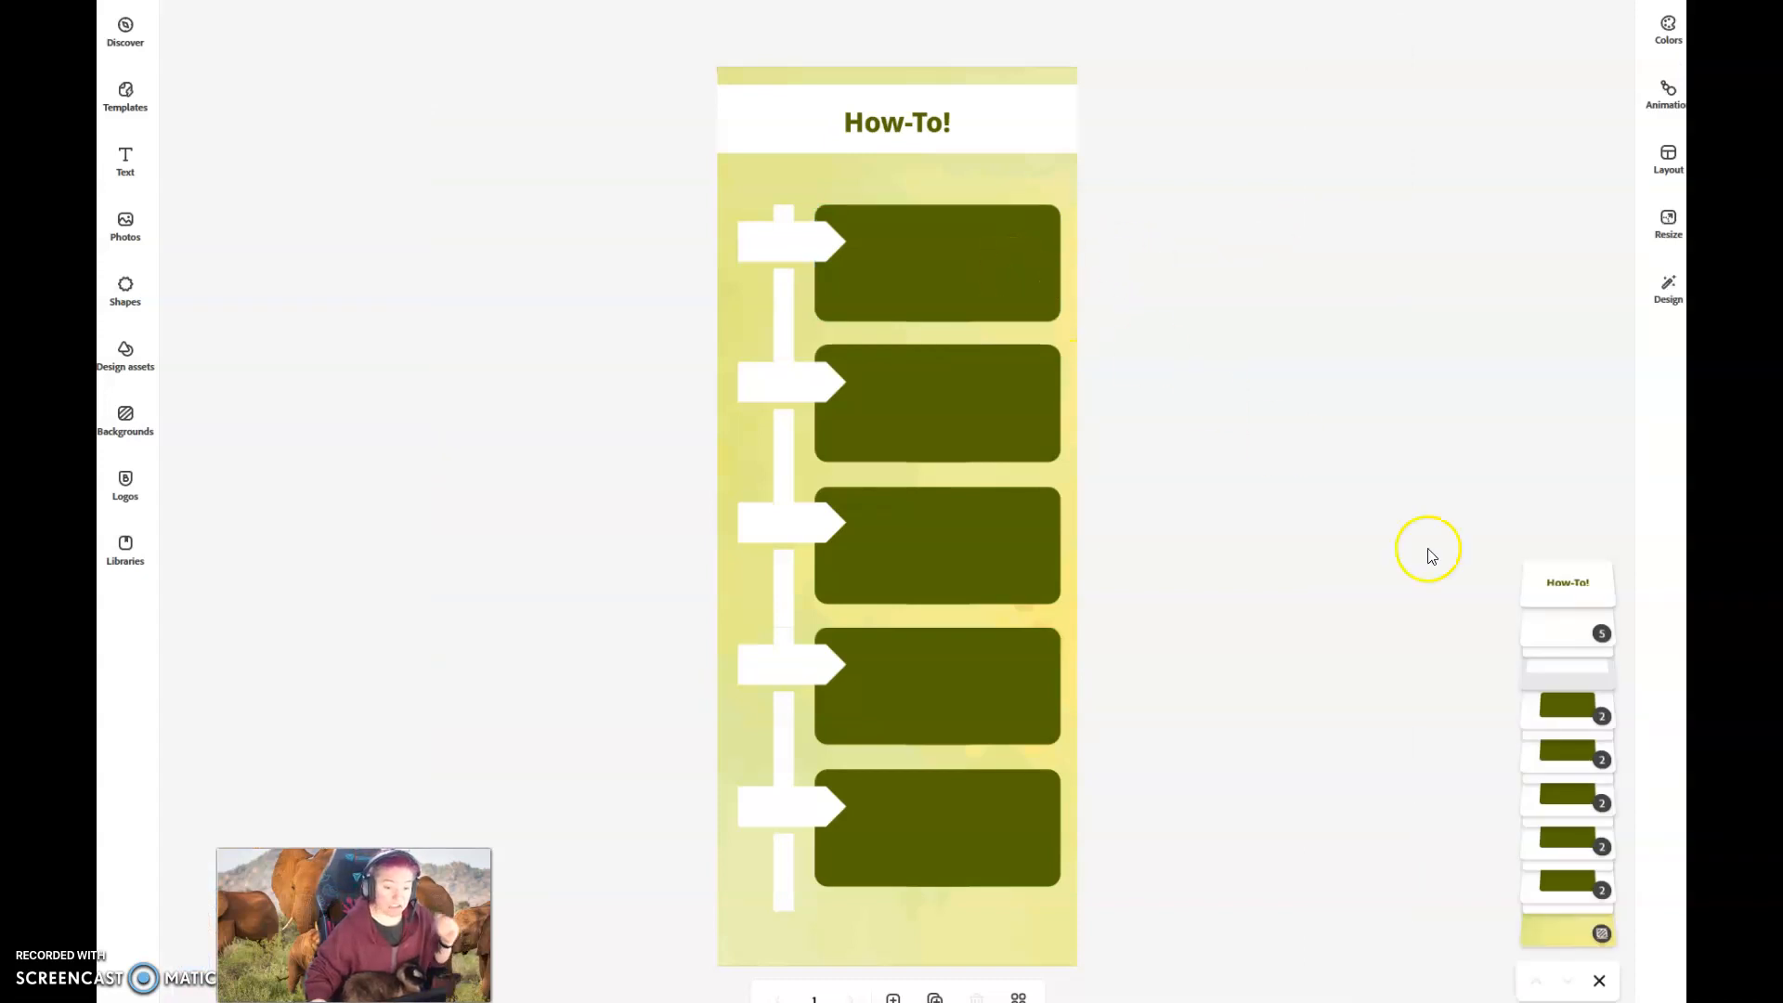
Open the signpost group's layers and recolor the first signpost with the blue from the current palette
{"action": "left_click", "coordinate": [1564, 581]}
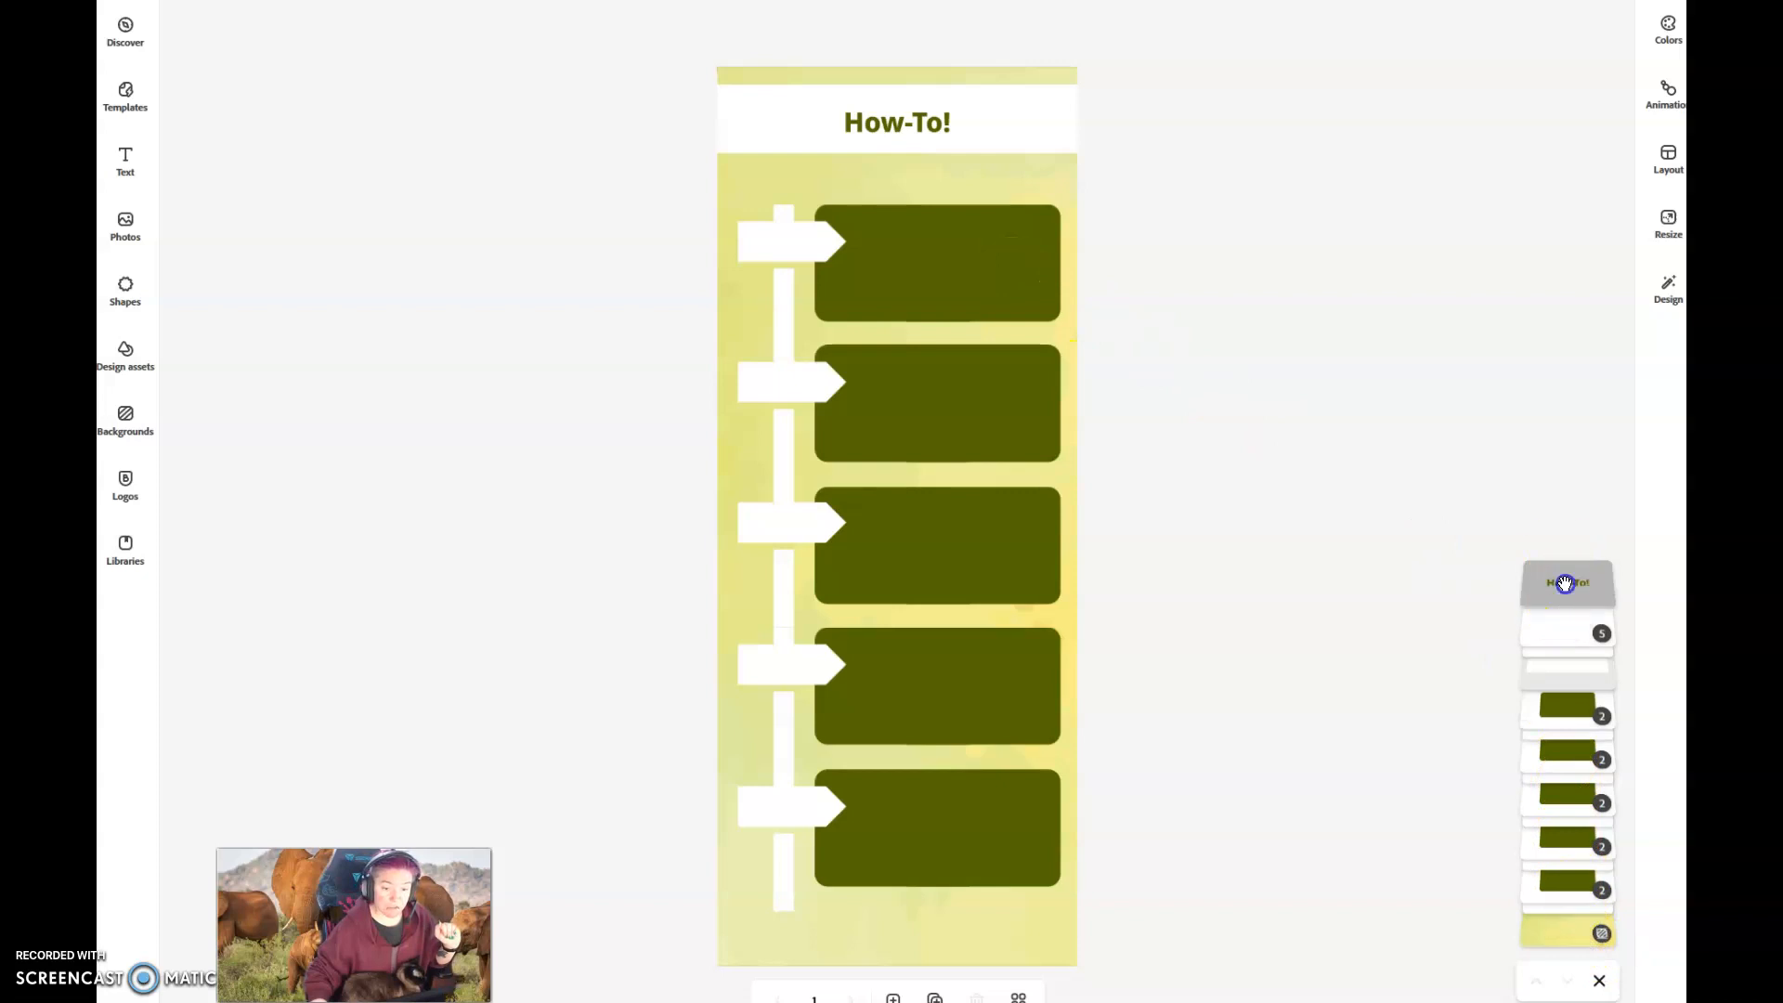
{"action": "left_click", "coordinate": [1351, 639]}
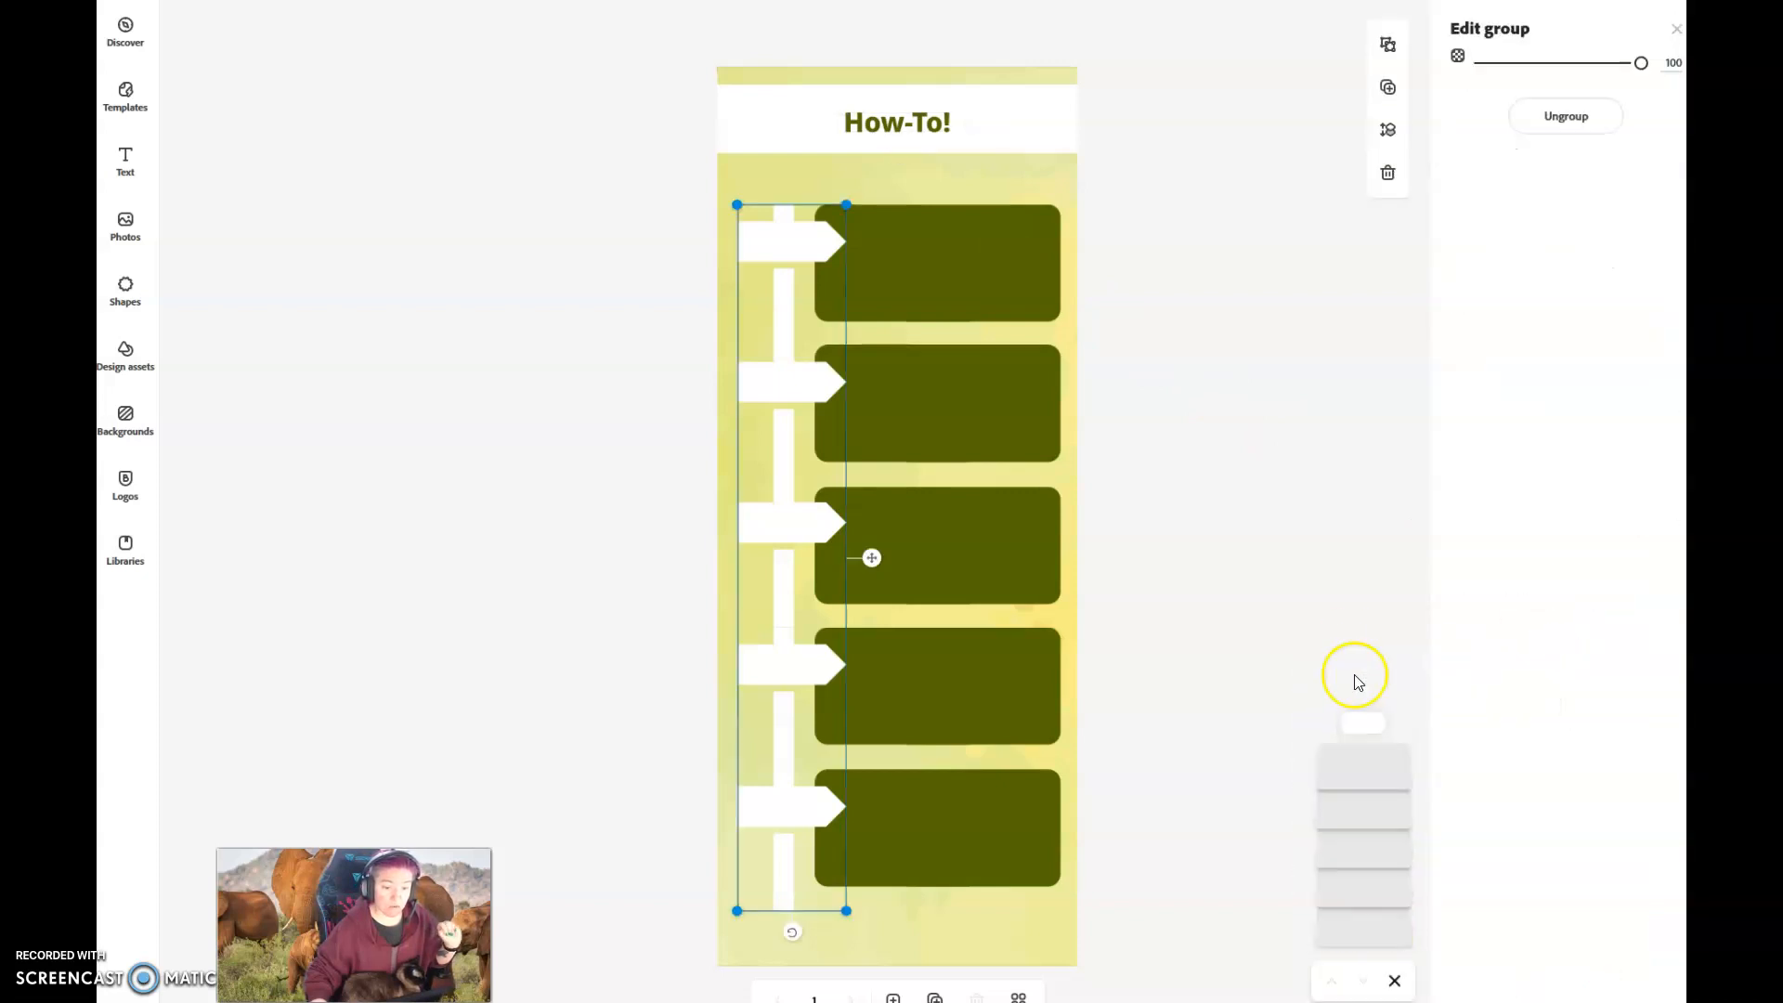
{"action": "left_click", "coordinate": [1367, 779]}
{"action": "left_click", "coordinate": [1371, 818]}
{"action": "left_click", "coordinate": [1369, 853]}
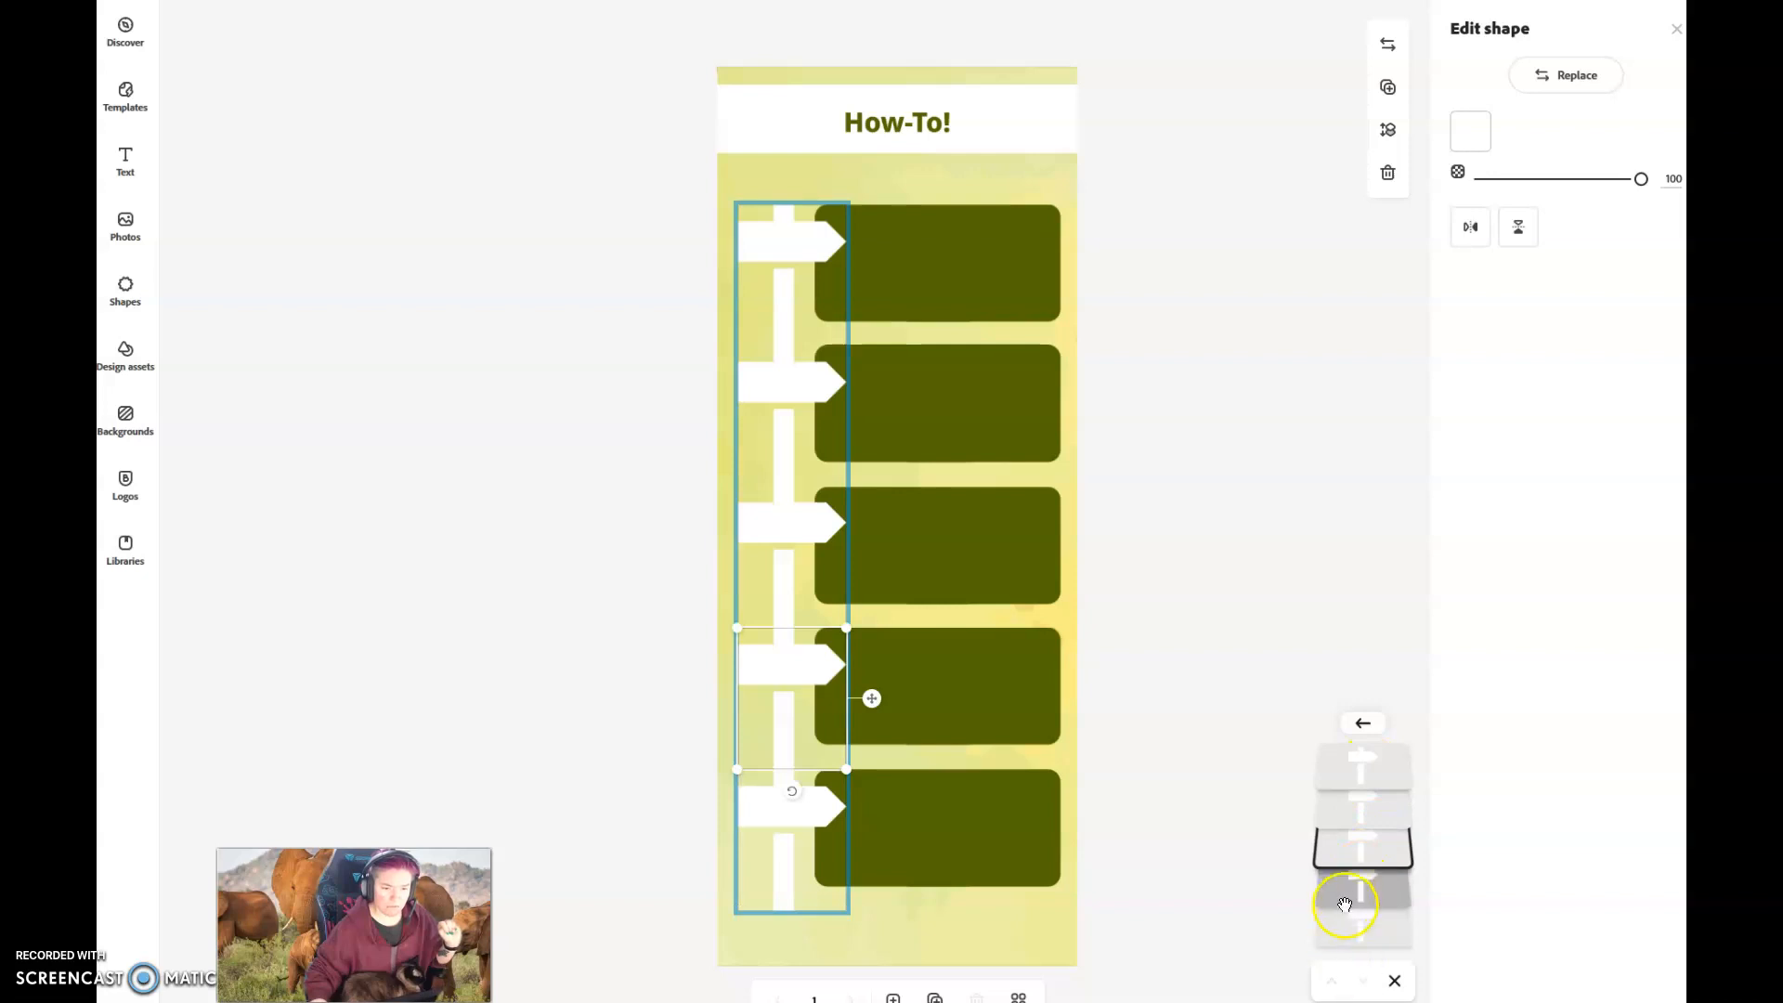
{"action": "left_click", "coordinate": [1347, 881]}
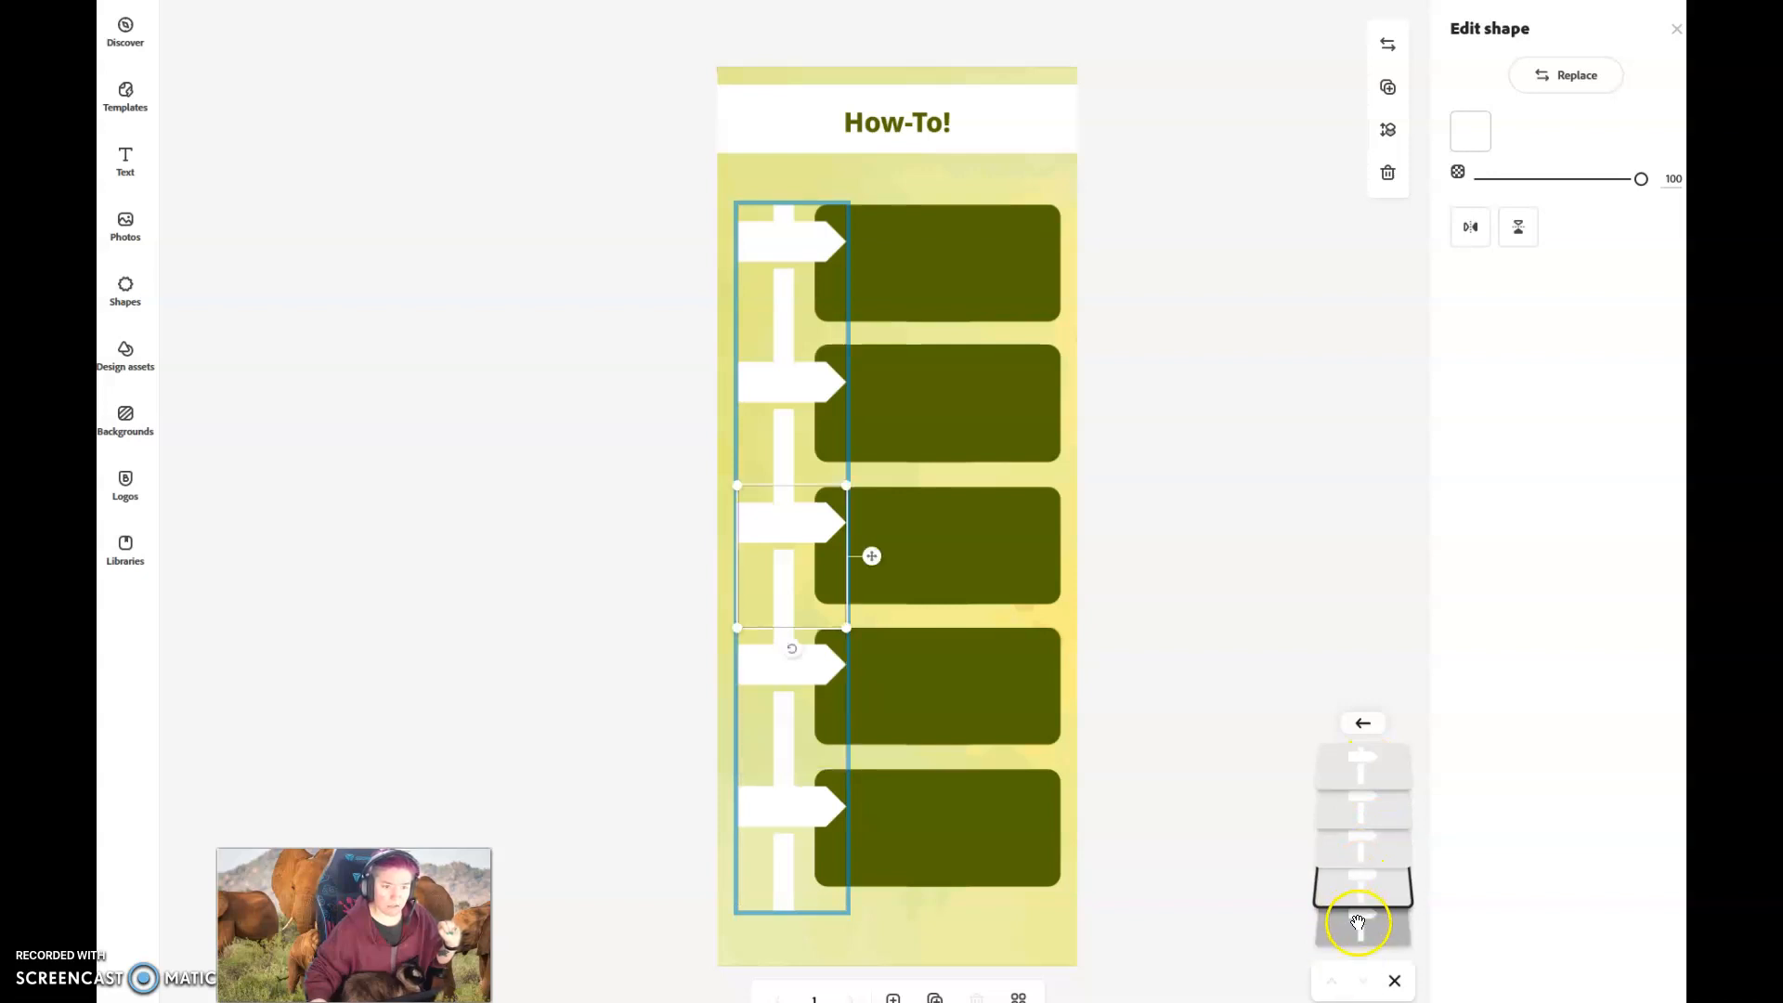
{"action": "left_click", "coordinate": [1366, 787]}
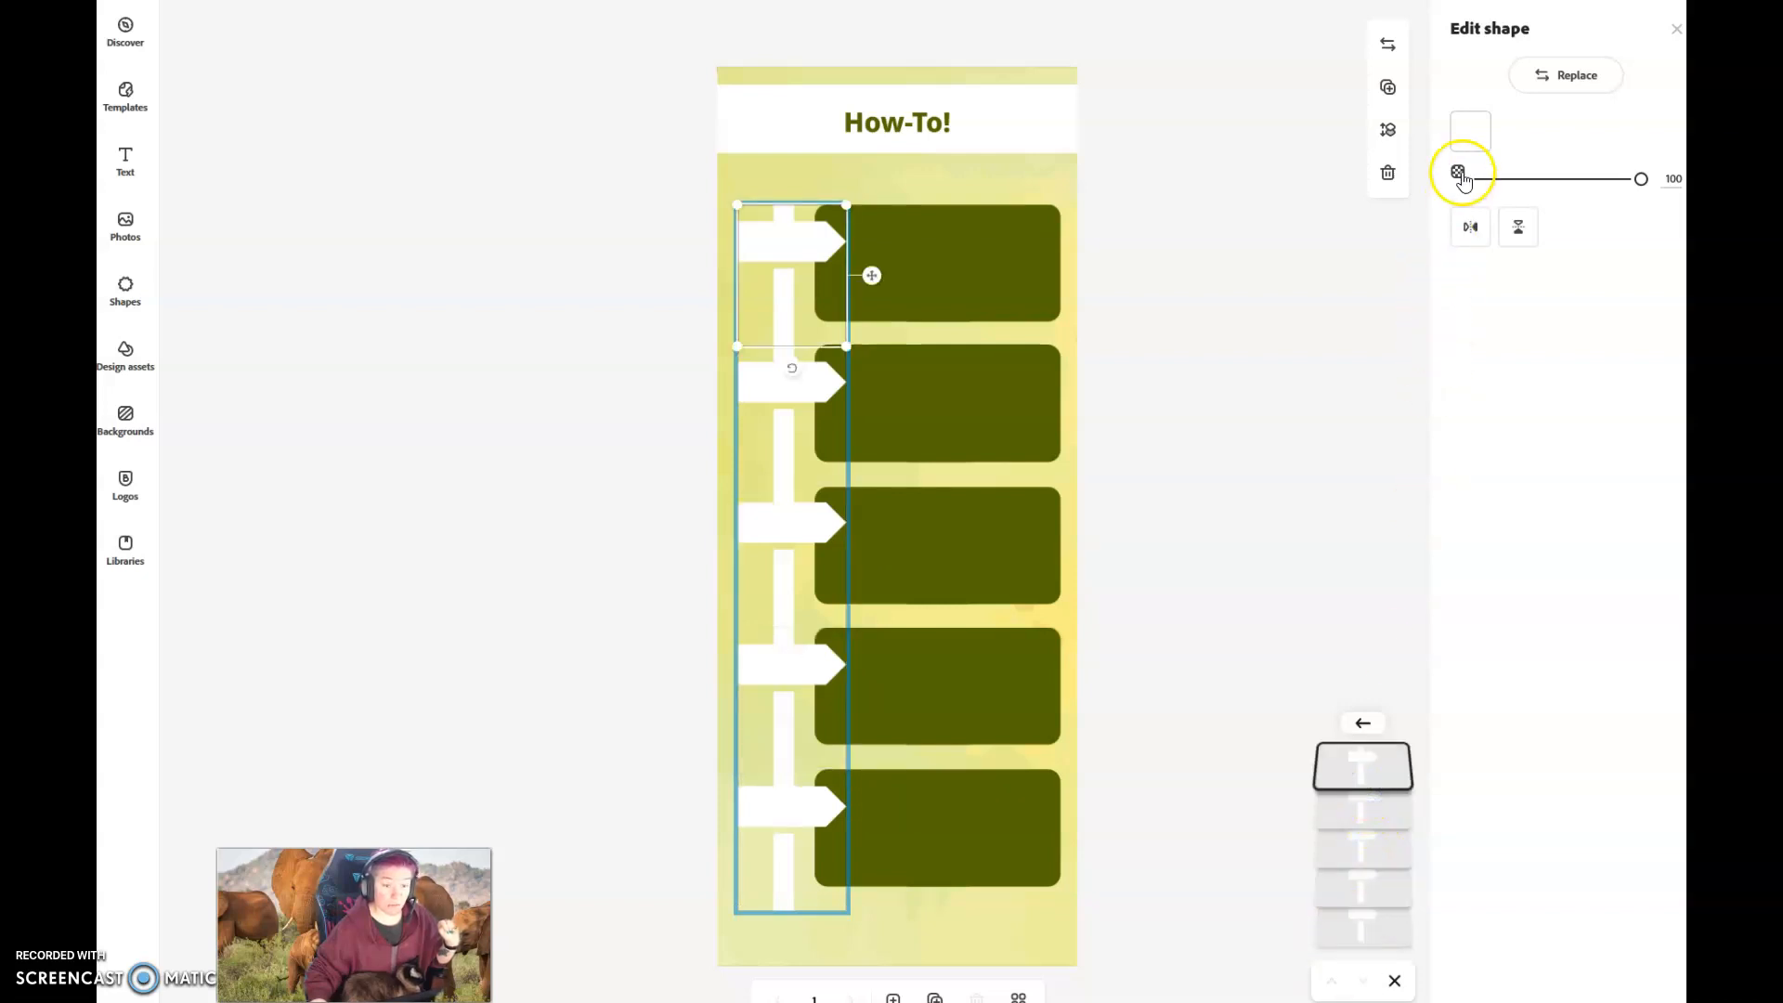
{"action": "left_click", "coordinate": [1471, 131]}
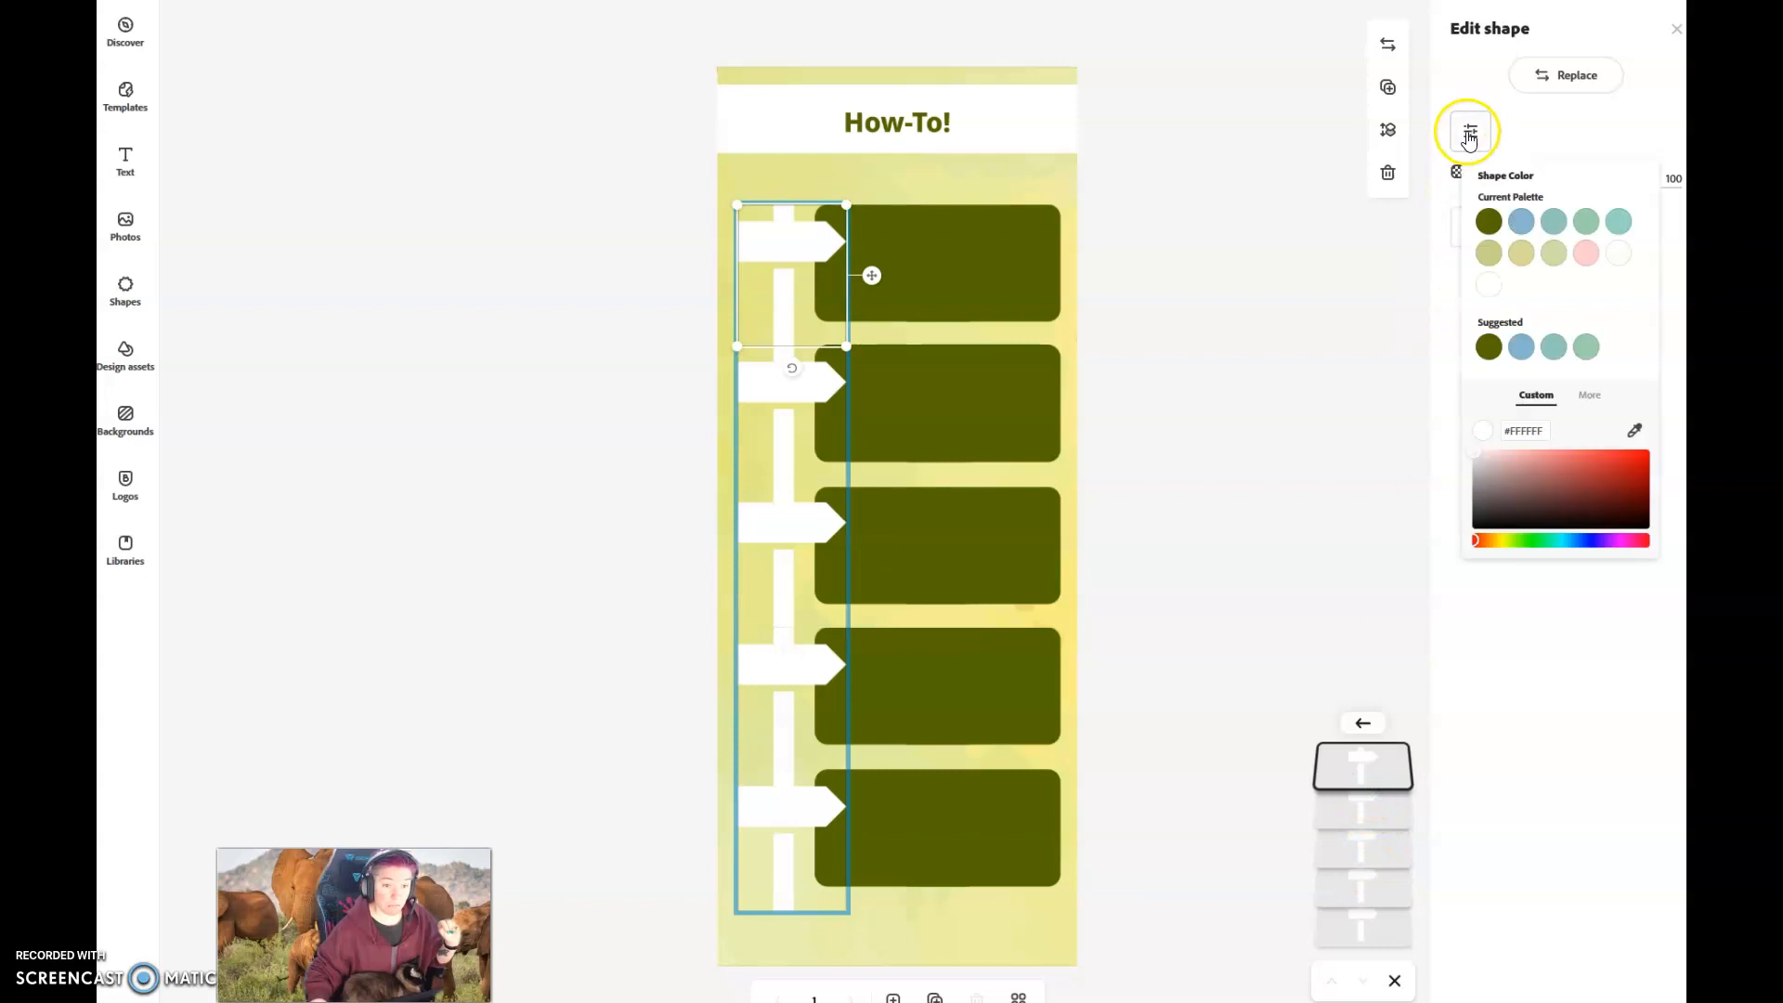
{"action": "left_click", "coordinate": [1521, 221]}
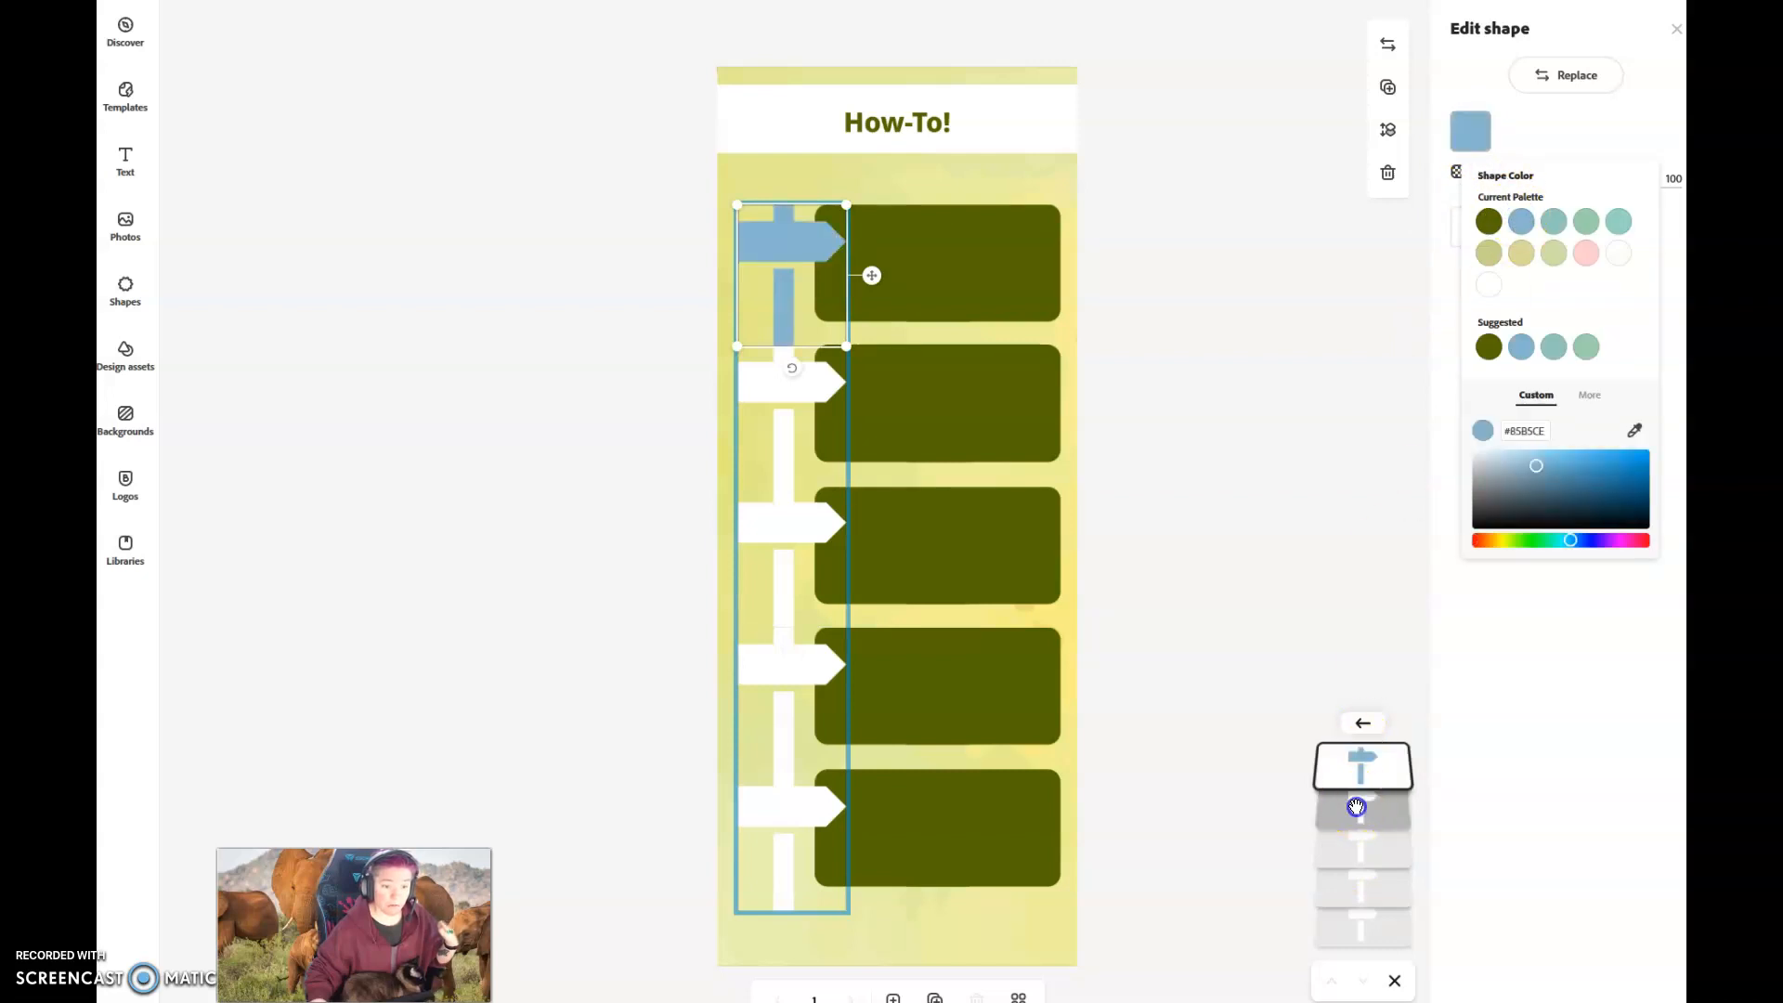
Recolor the lowest signpost in the group with the custom red #C53434
{"action": "left_click", "coordinate": [1357, 807]}
{"action": "left_click", "coordinate": [1470, 133]}
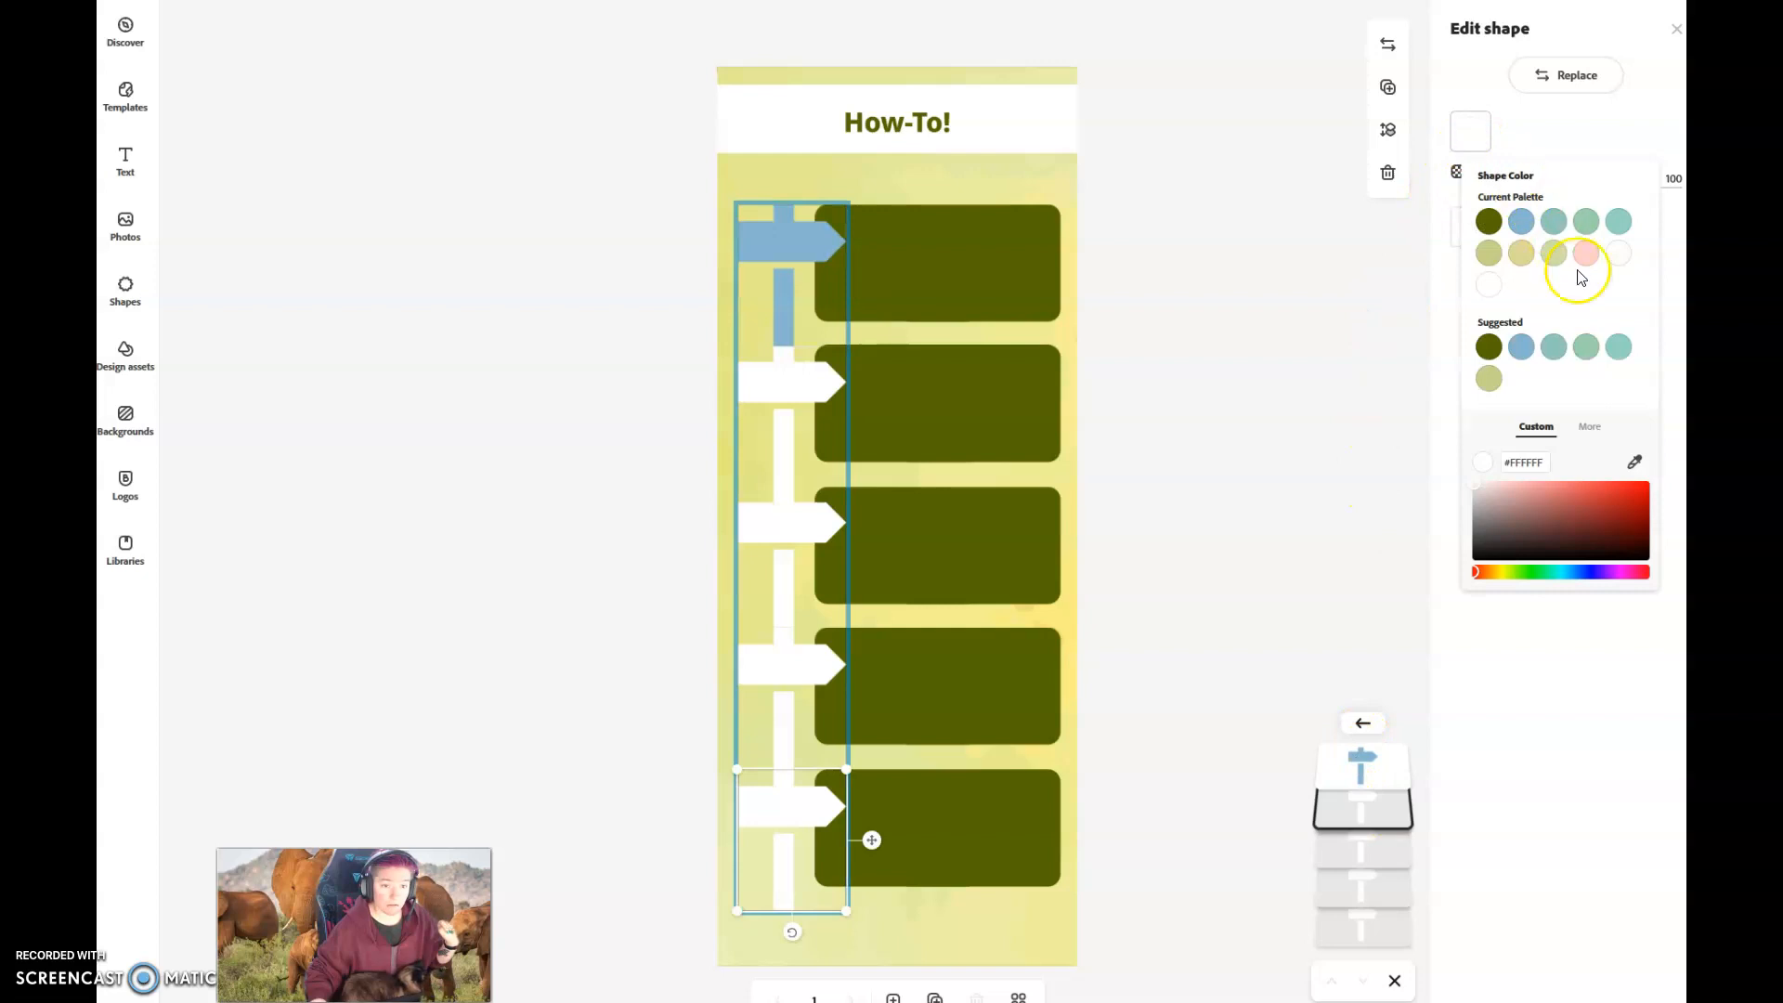
{"action": "left_click", "coordinate": [1597, 500]}
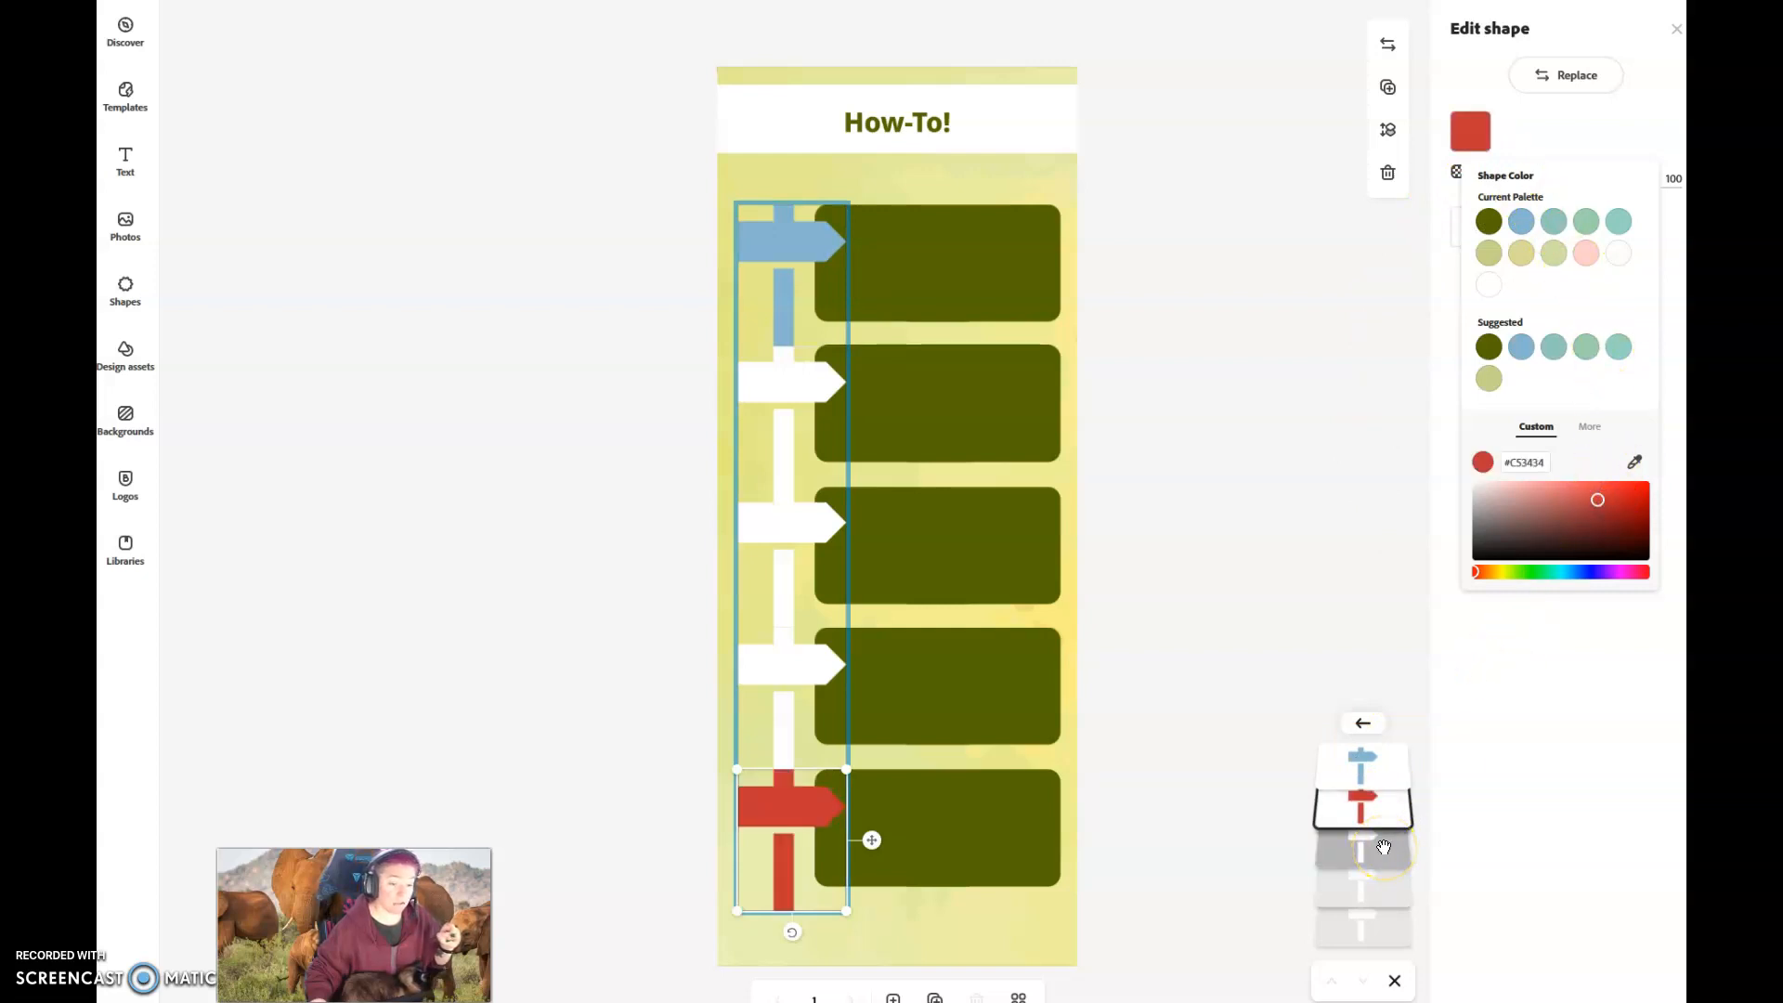
{"action": "left_click", "coordinate": [1388, 804]}
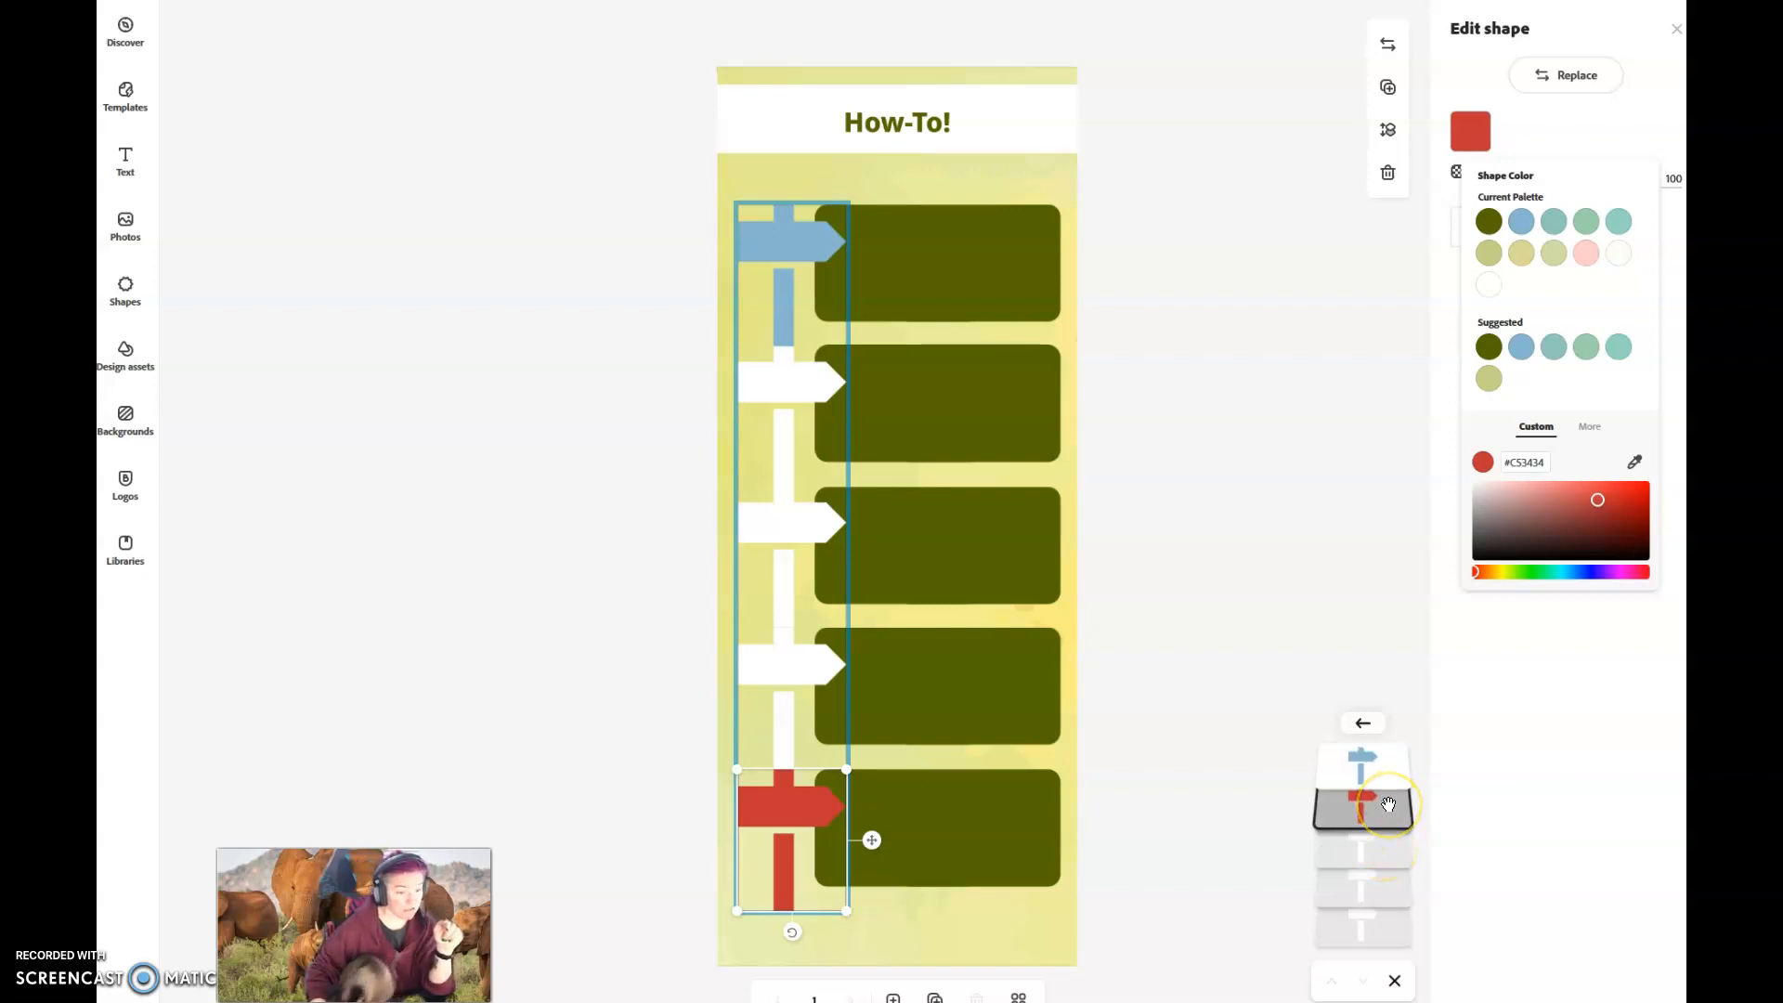
{"action": "left_click", "coordinate": [1390, 805]}
{"action": "left_click", "coordinate": [793, 855]}
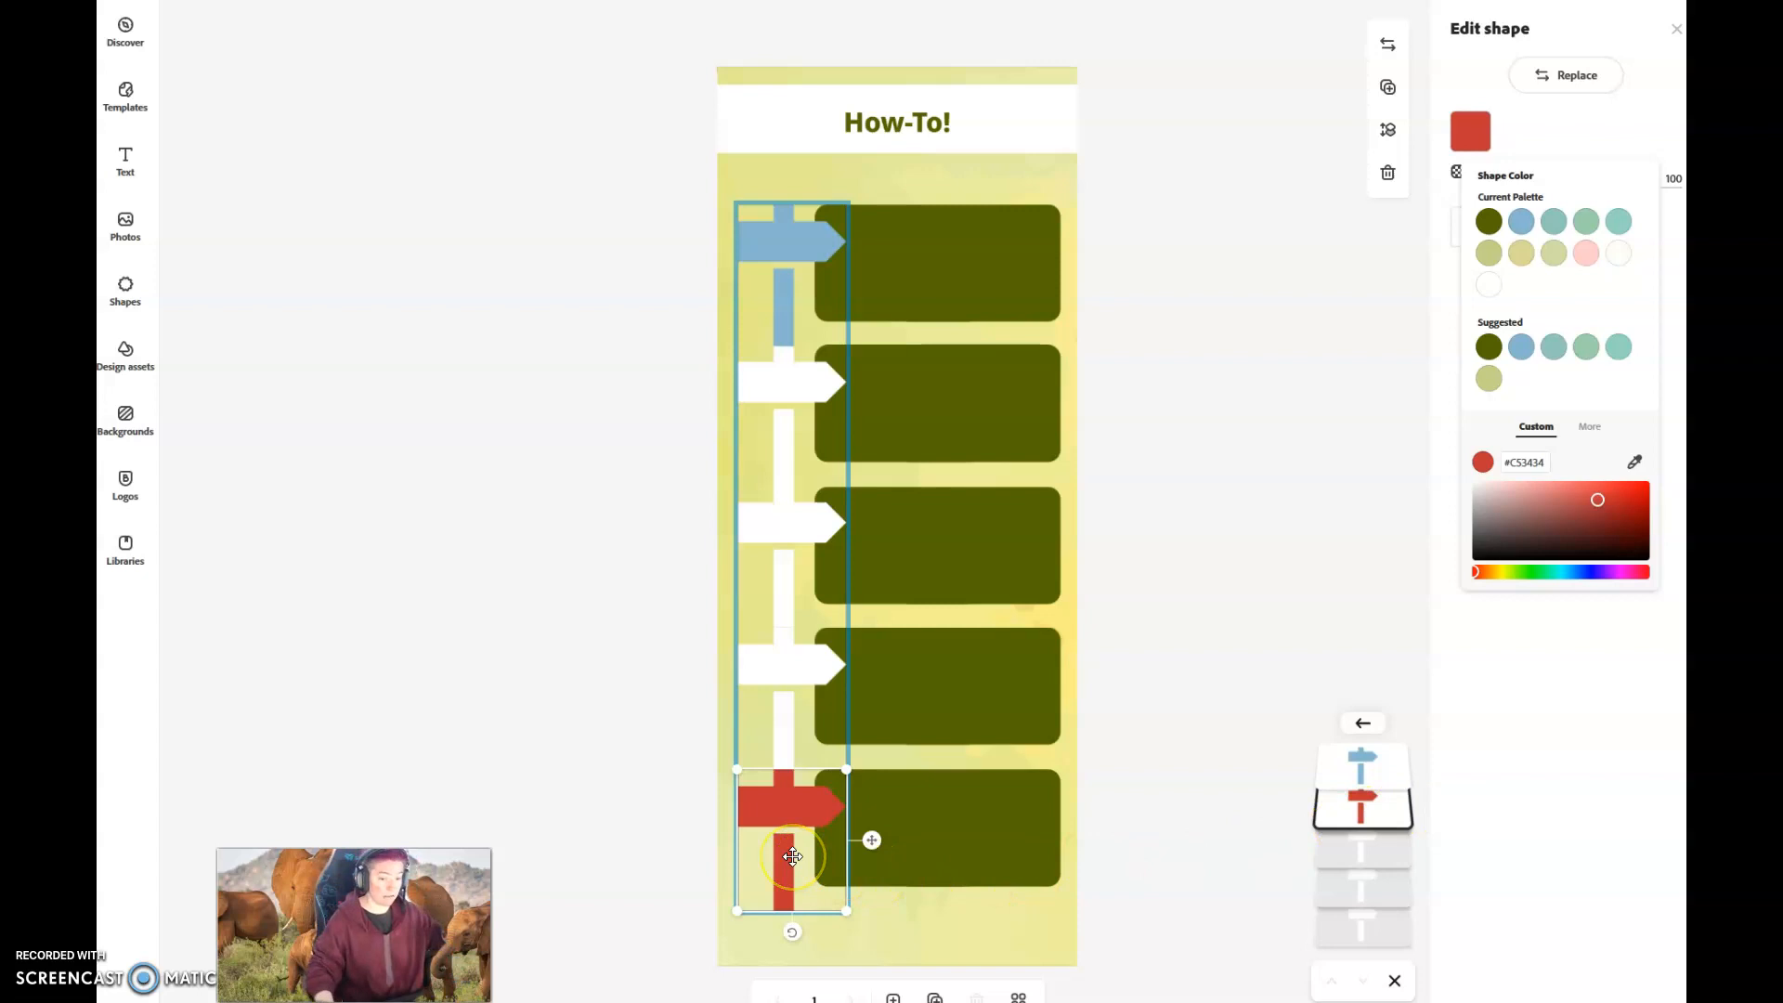
Recolor the fourth signpost from the top with the pale green from the current palette
{"action": "left_click", "coordinate": [1363, 848]}
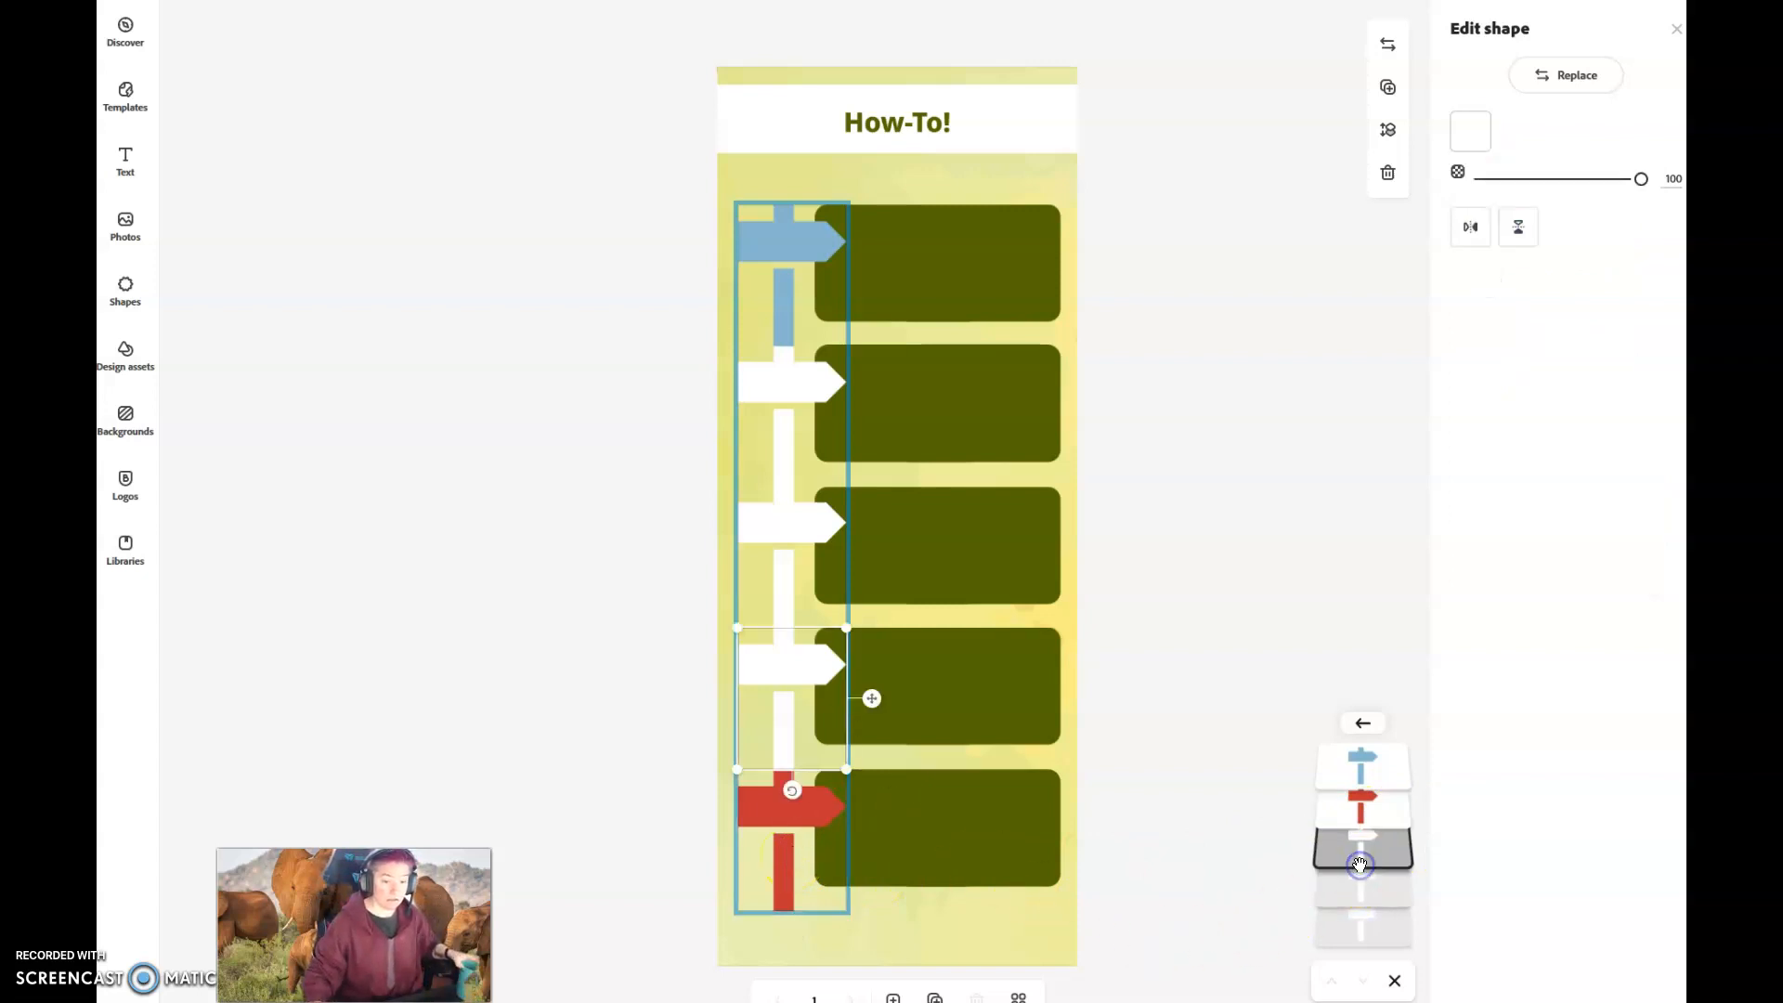
{"action": "left_click", "coordinate": [1470, 131]}
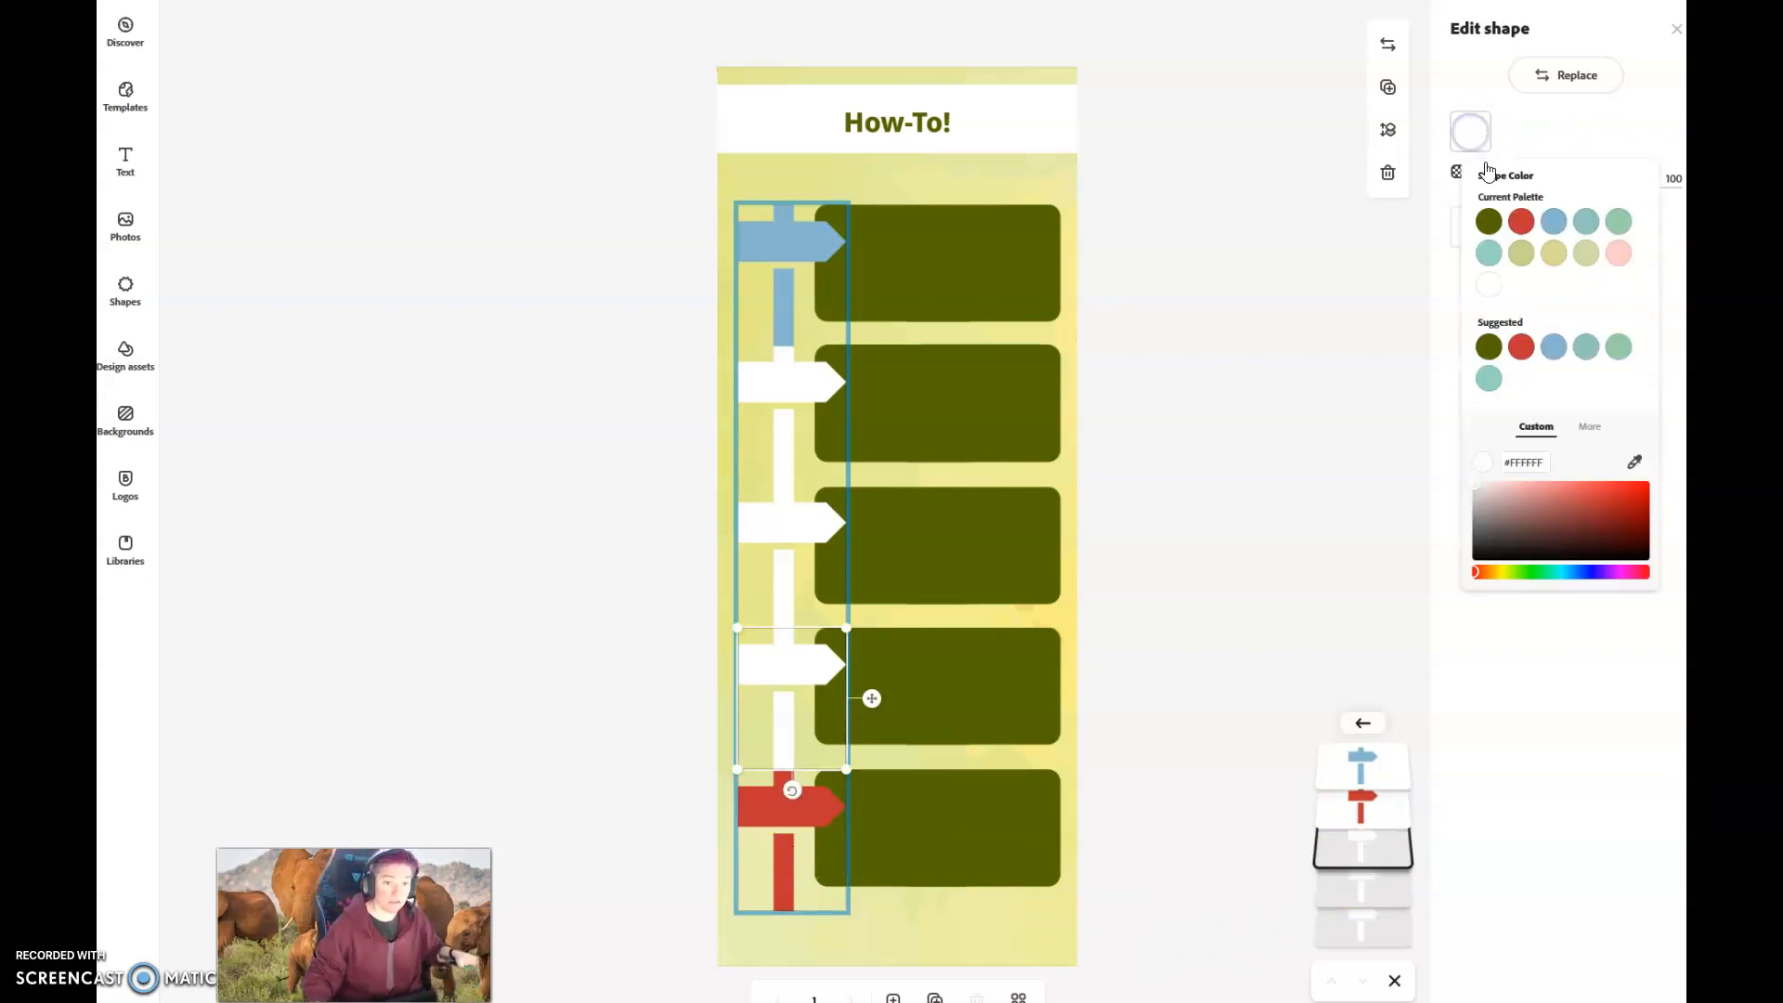
{"action": "left_click", "coordinate": [1588, 260]}
Recolor the third signpost from the top with the custom bright blue #194FE6
{"action": "left_click", "coordinate": [1362, 887]}
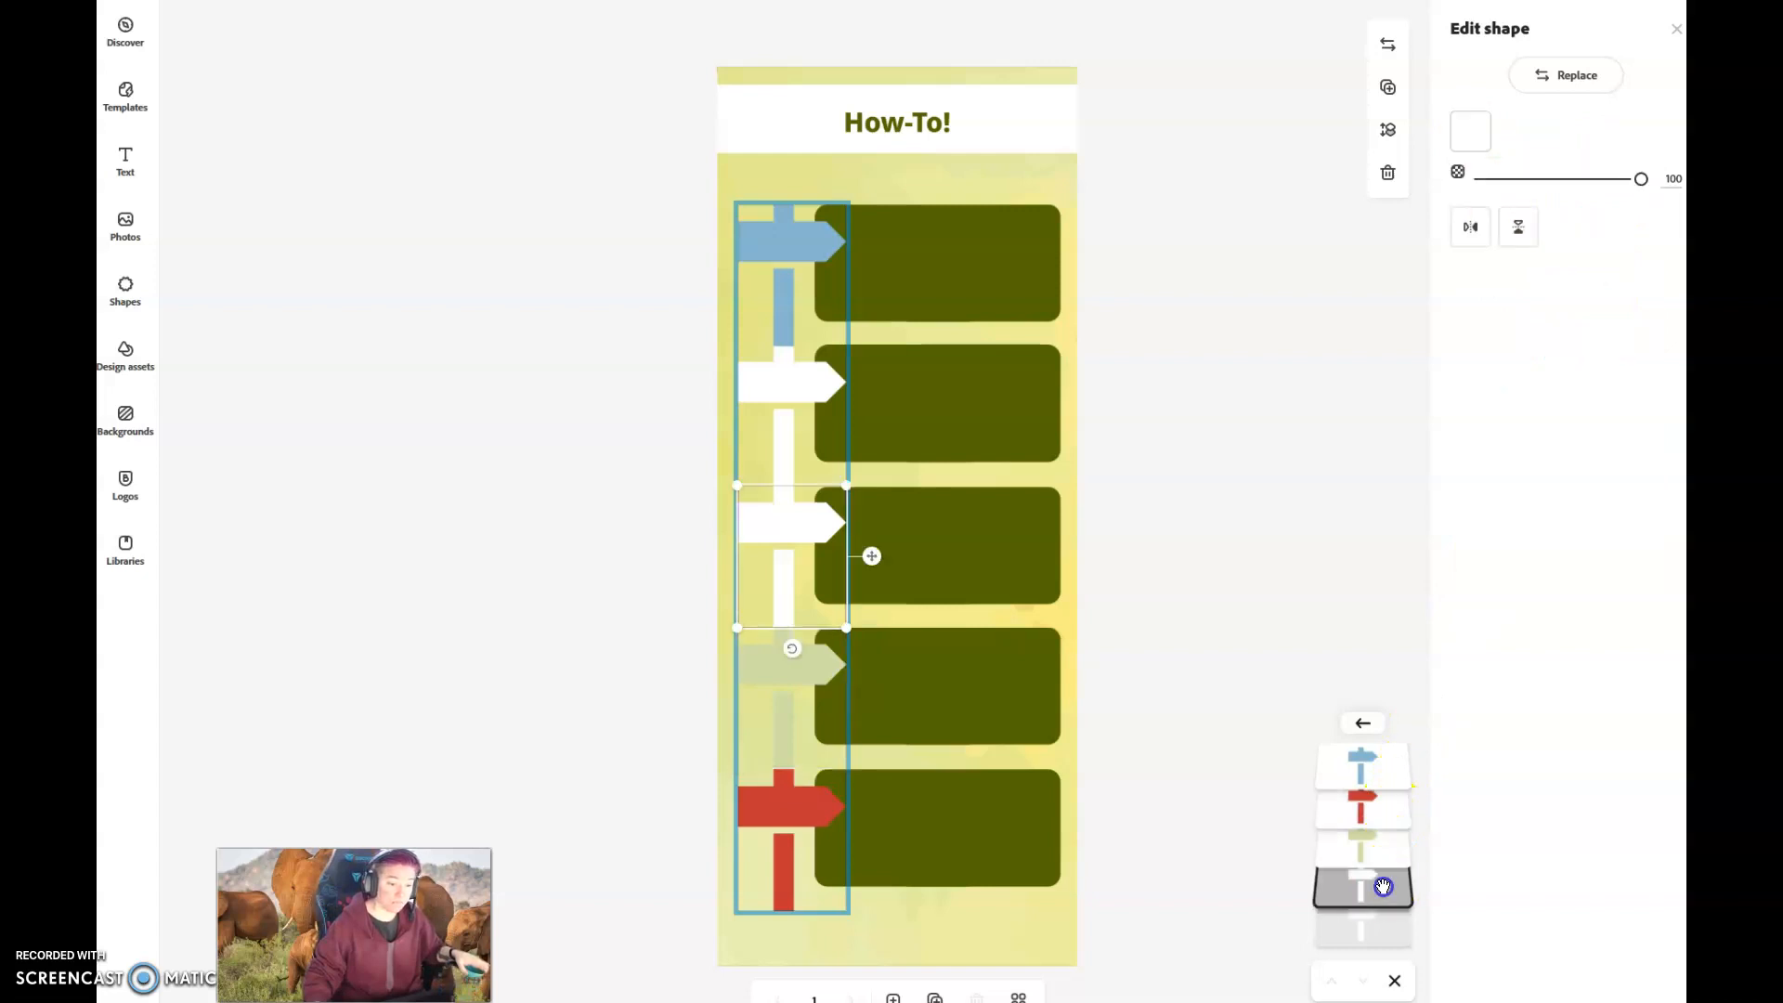
{"action": "left_click", "coordinate": [1475, 132]}
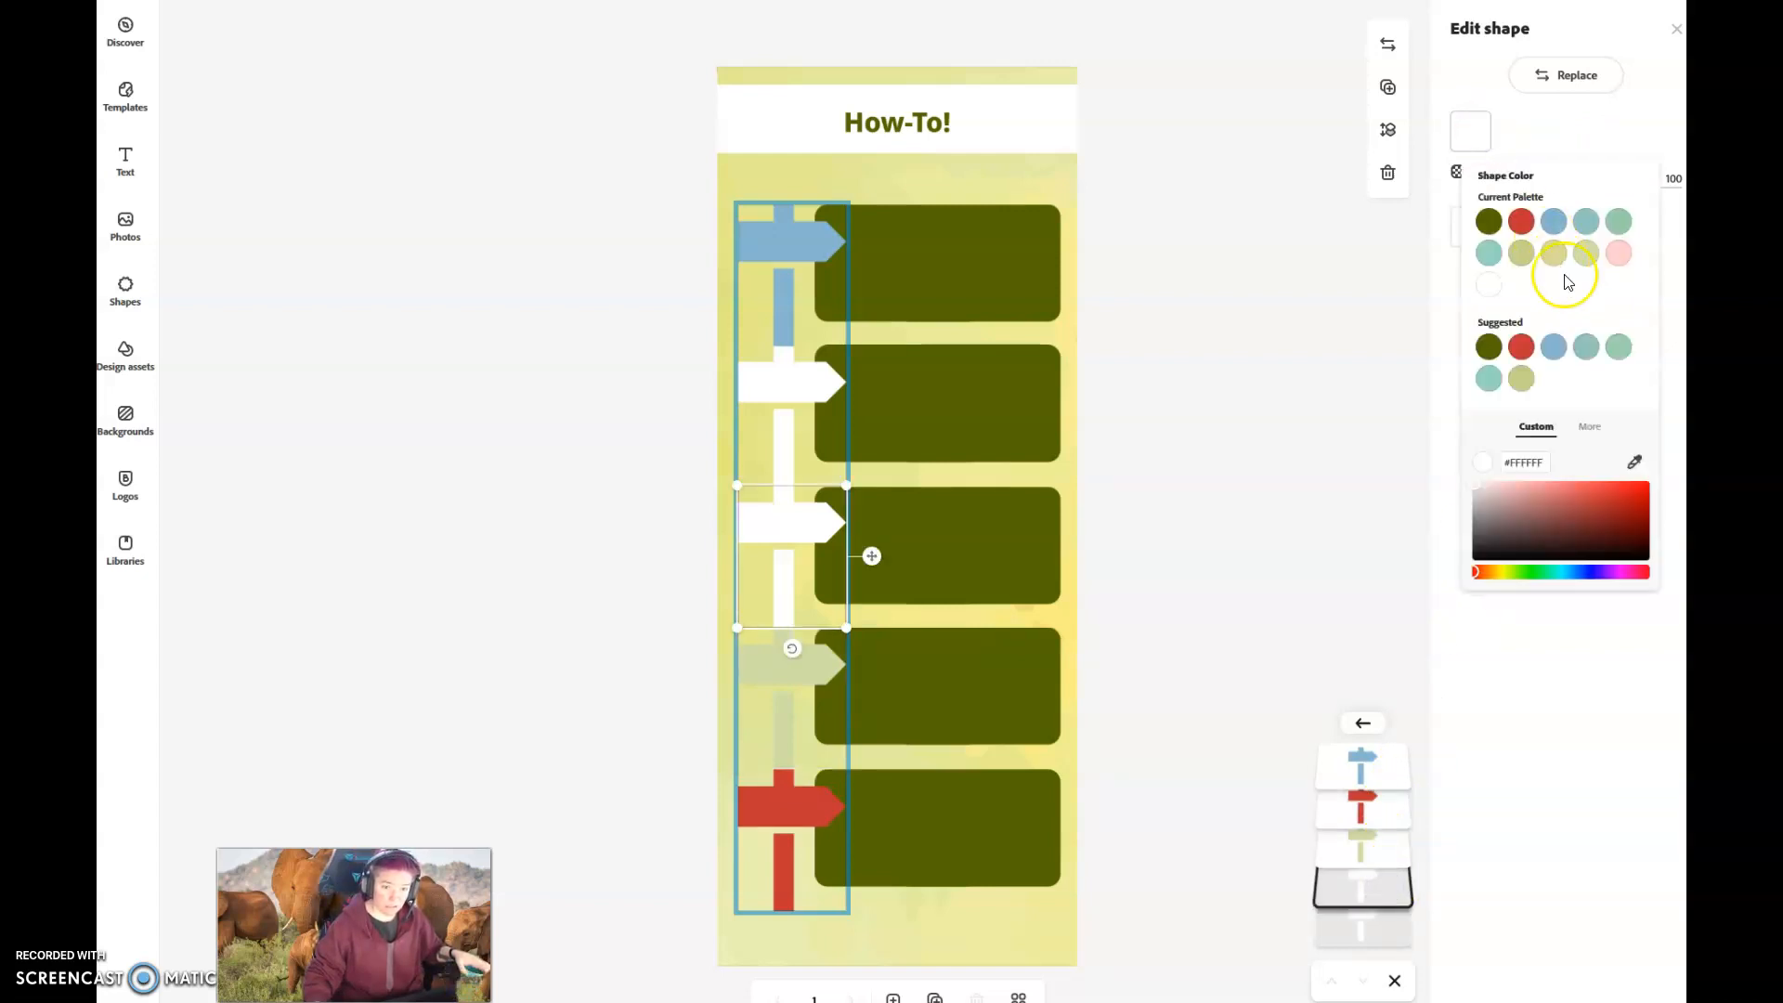
{"action": "left_click", "coordinate": [1581, 571]}
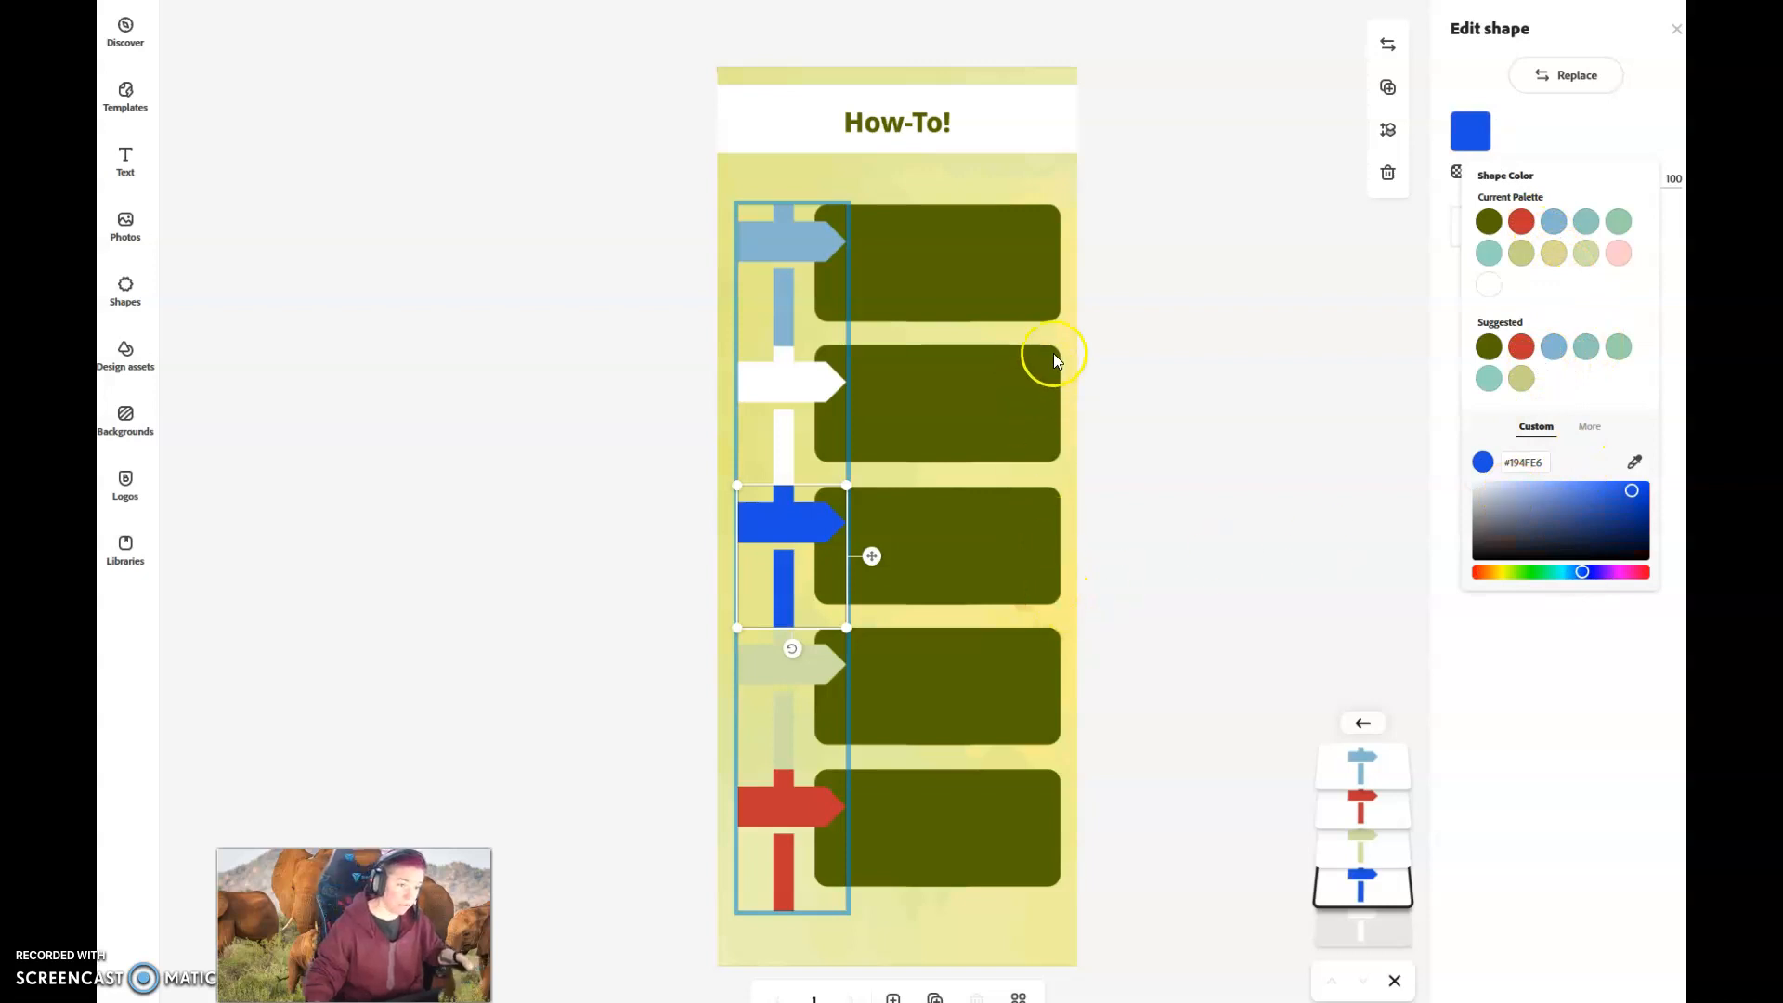
{"action": "left_click", "coordinate": [1183, 306]}
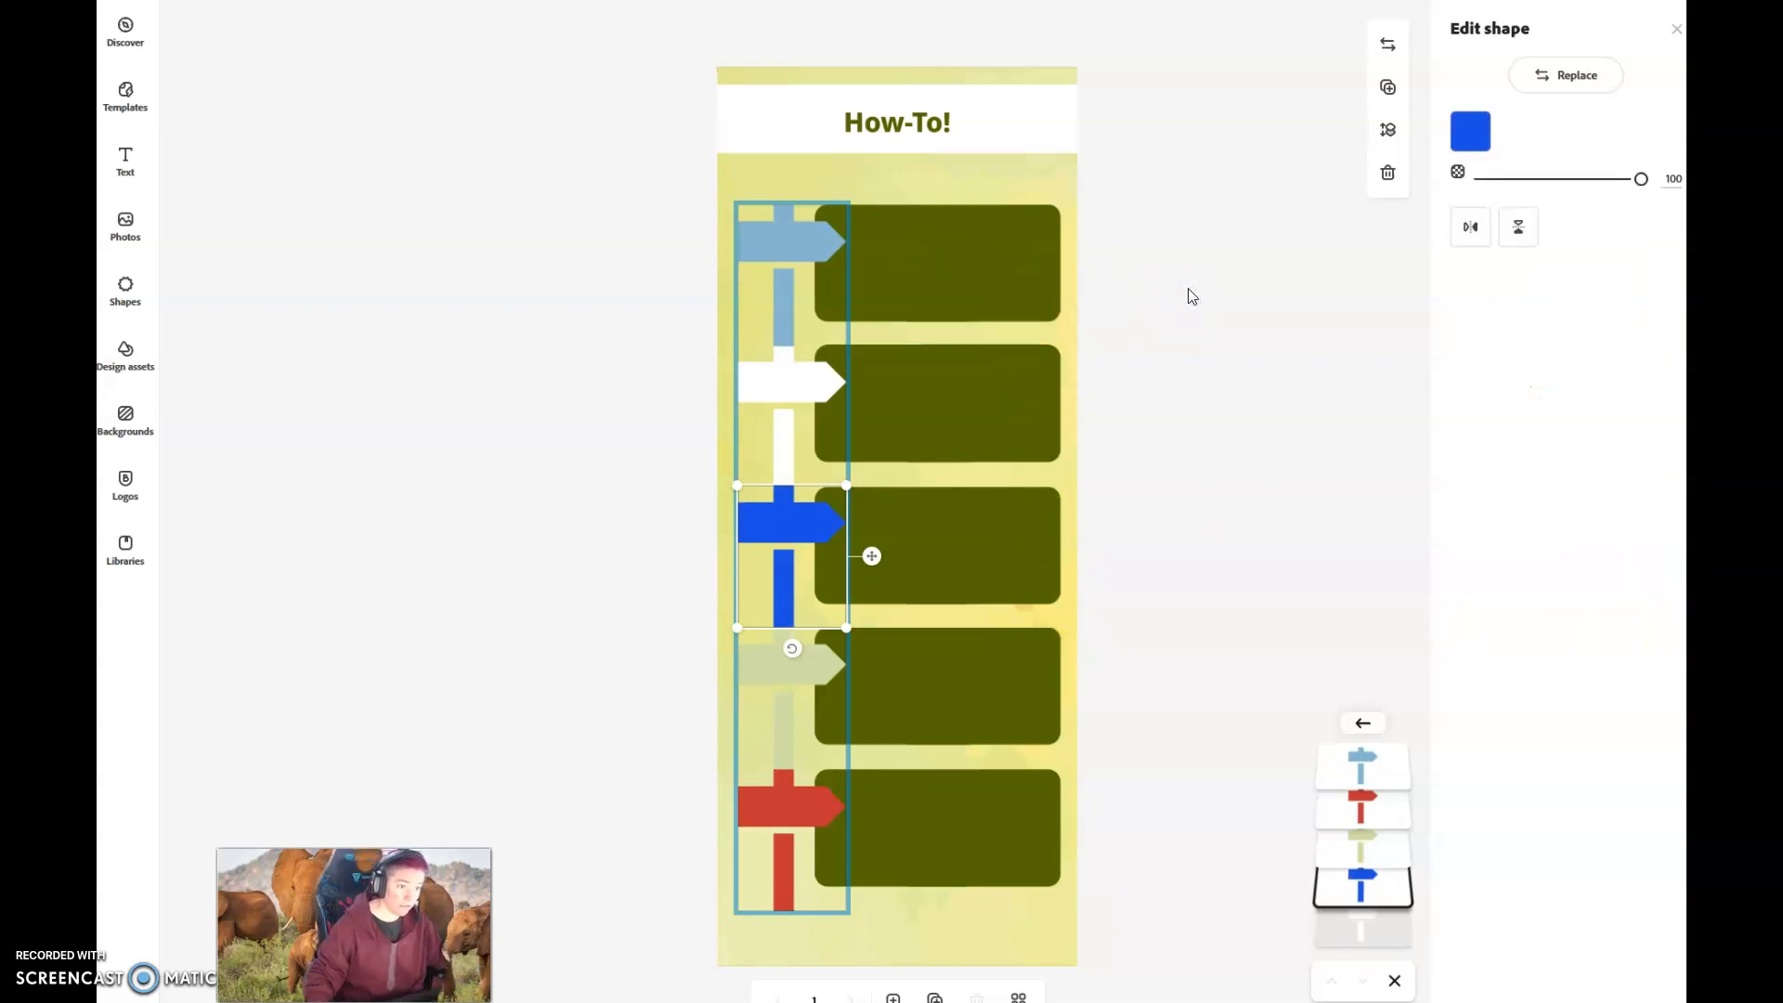
Add a new text box and move it onto the topmost dark green box
{"action": "left_click", "coordinate": [128, 162]}
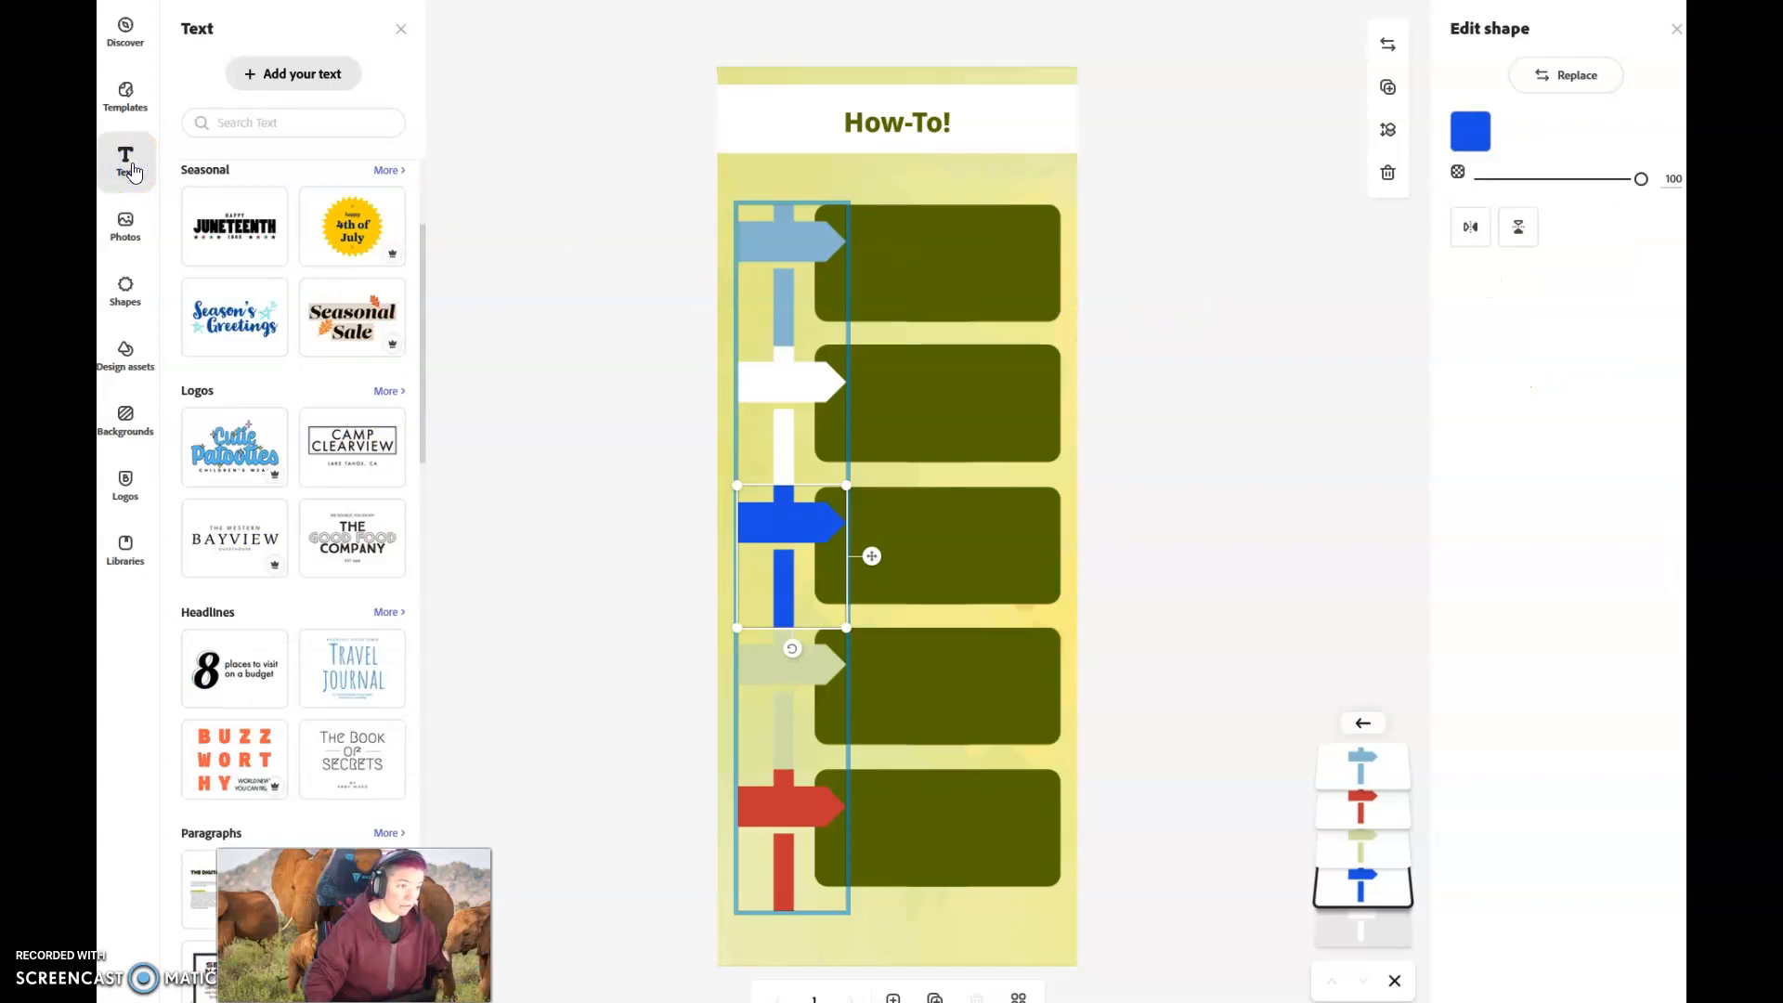
{"action": "left_click", "coordinate": [273, 83]}
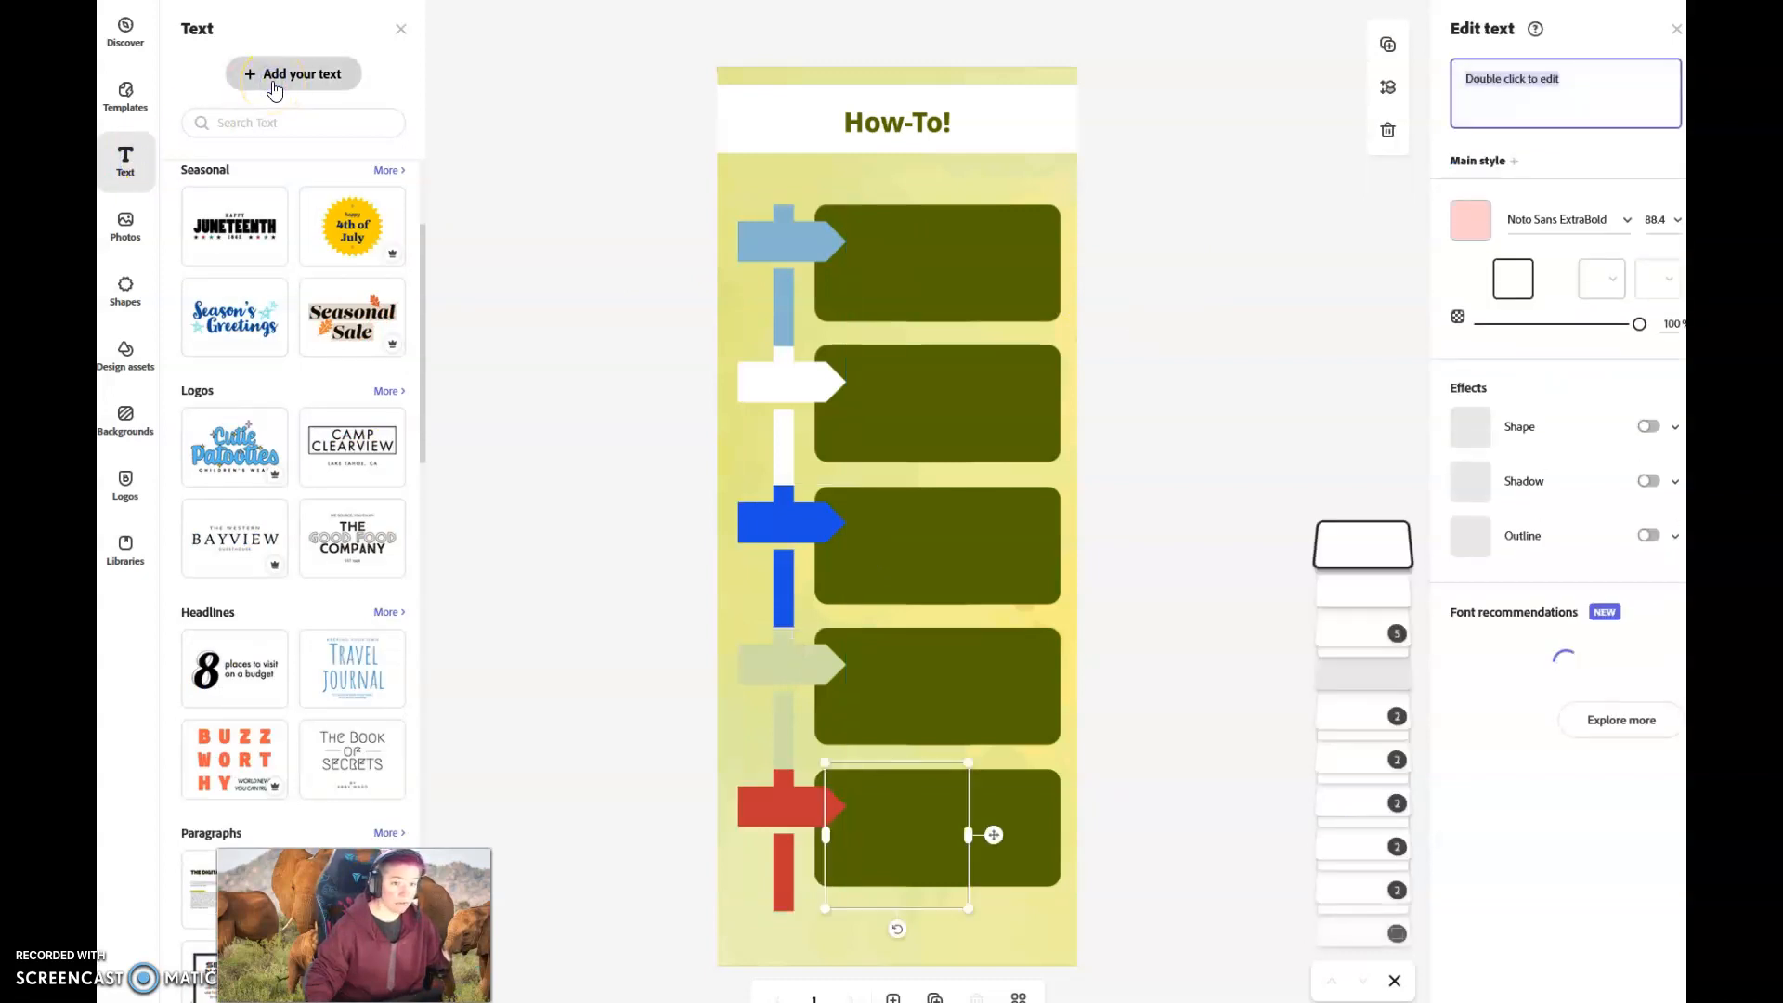
{"action": "left_click_drag", "start_coordinate": [997, 834], "coordinate": [1068, 273]}
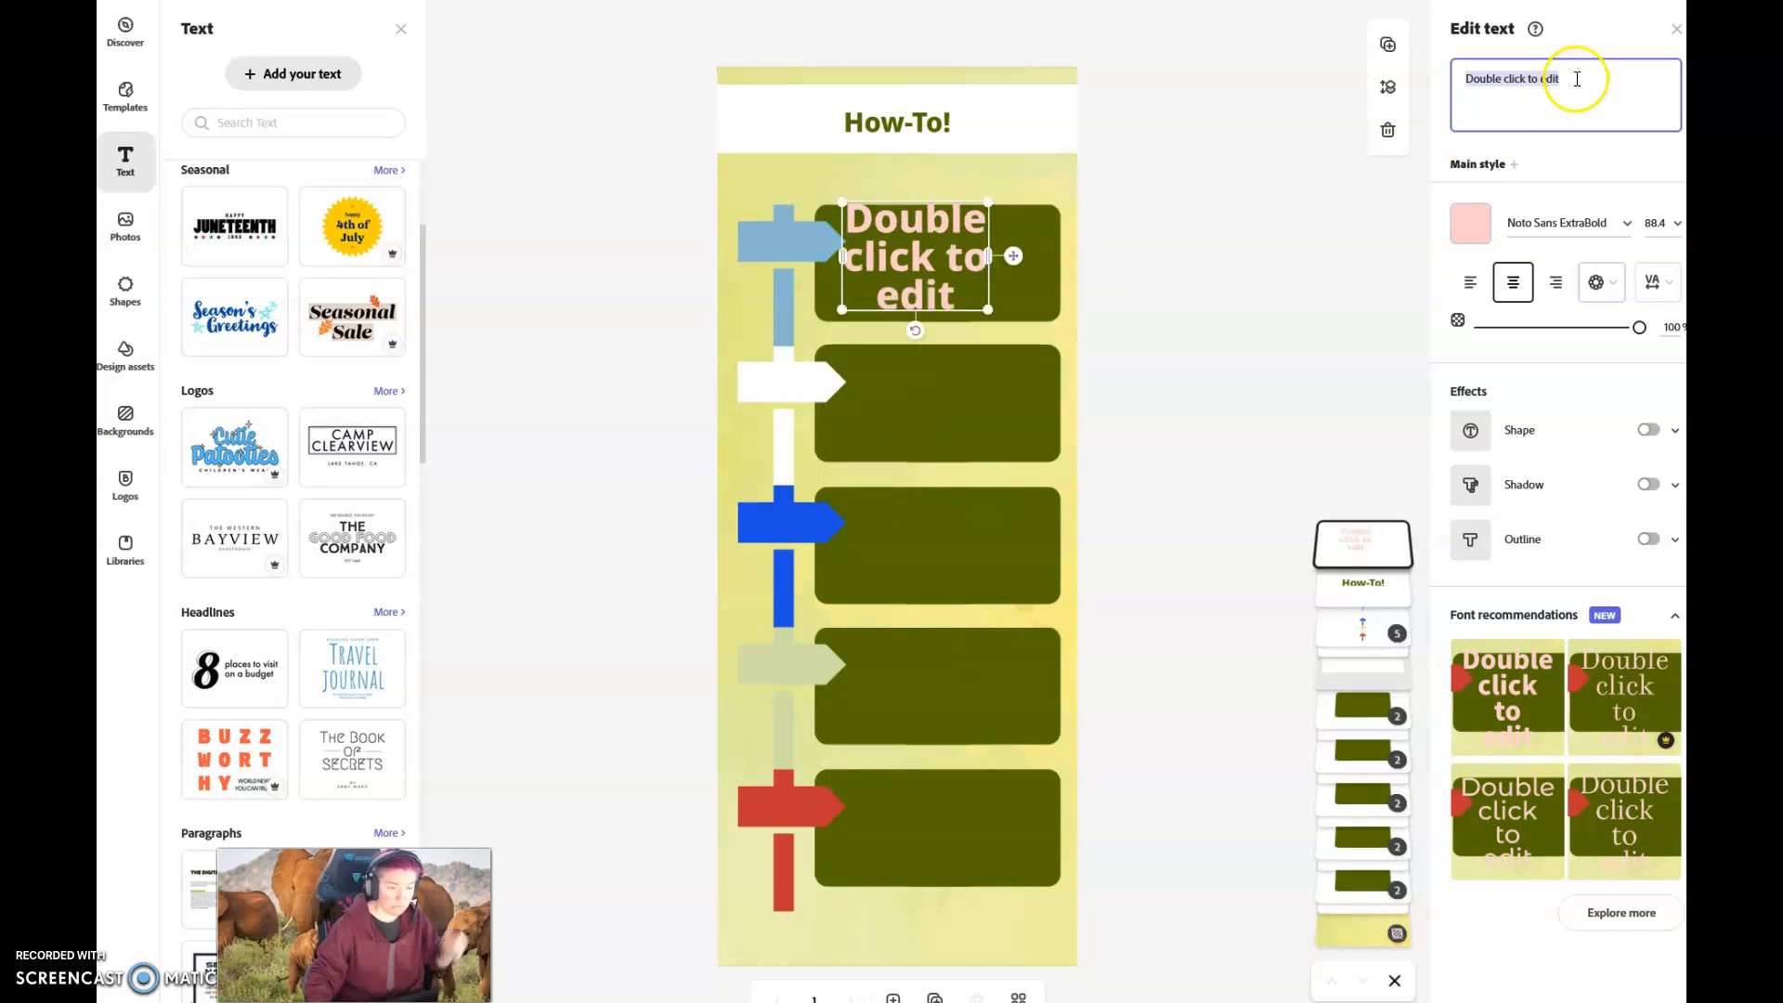
Set the font size of the new text on the topmost green box to 60.1
{"action": "left_click", "coordinate": [1675, 225]}
{"action": "left_click", "coordinate": [1678, 227]}
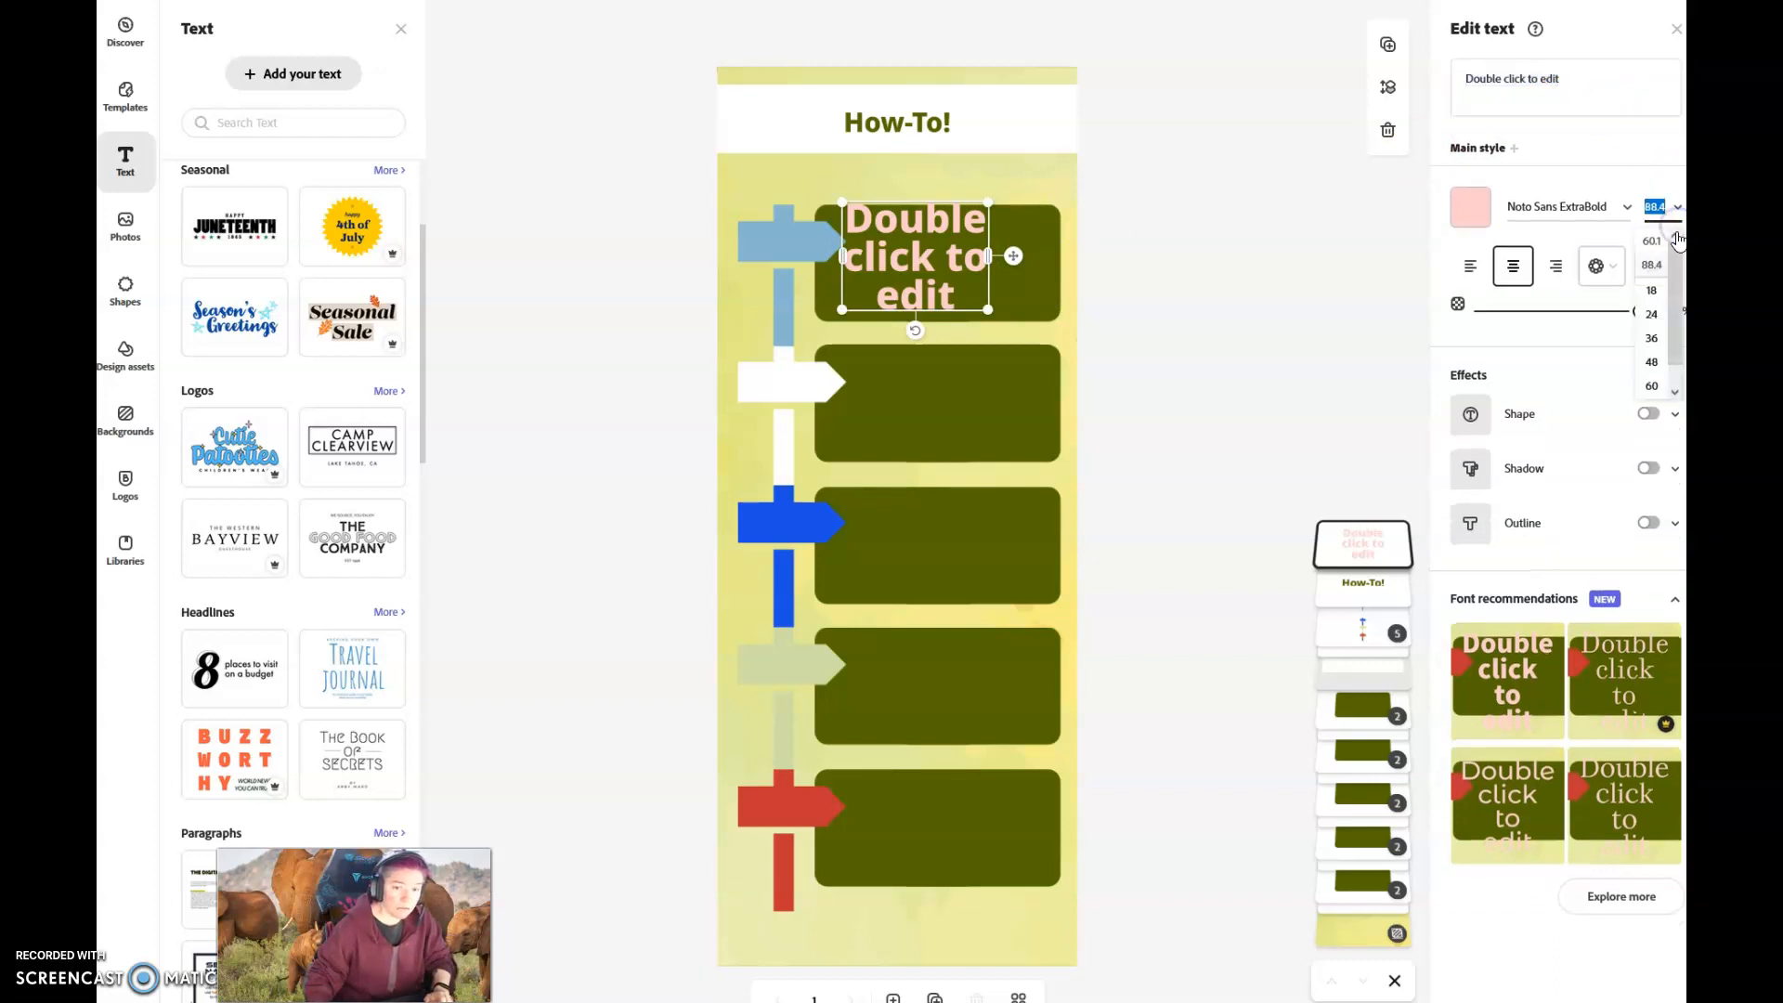
{"action": "left_click", "coordinate": [1652, 242]}
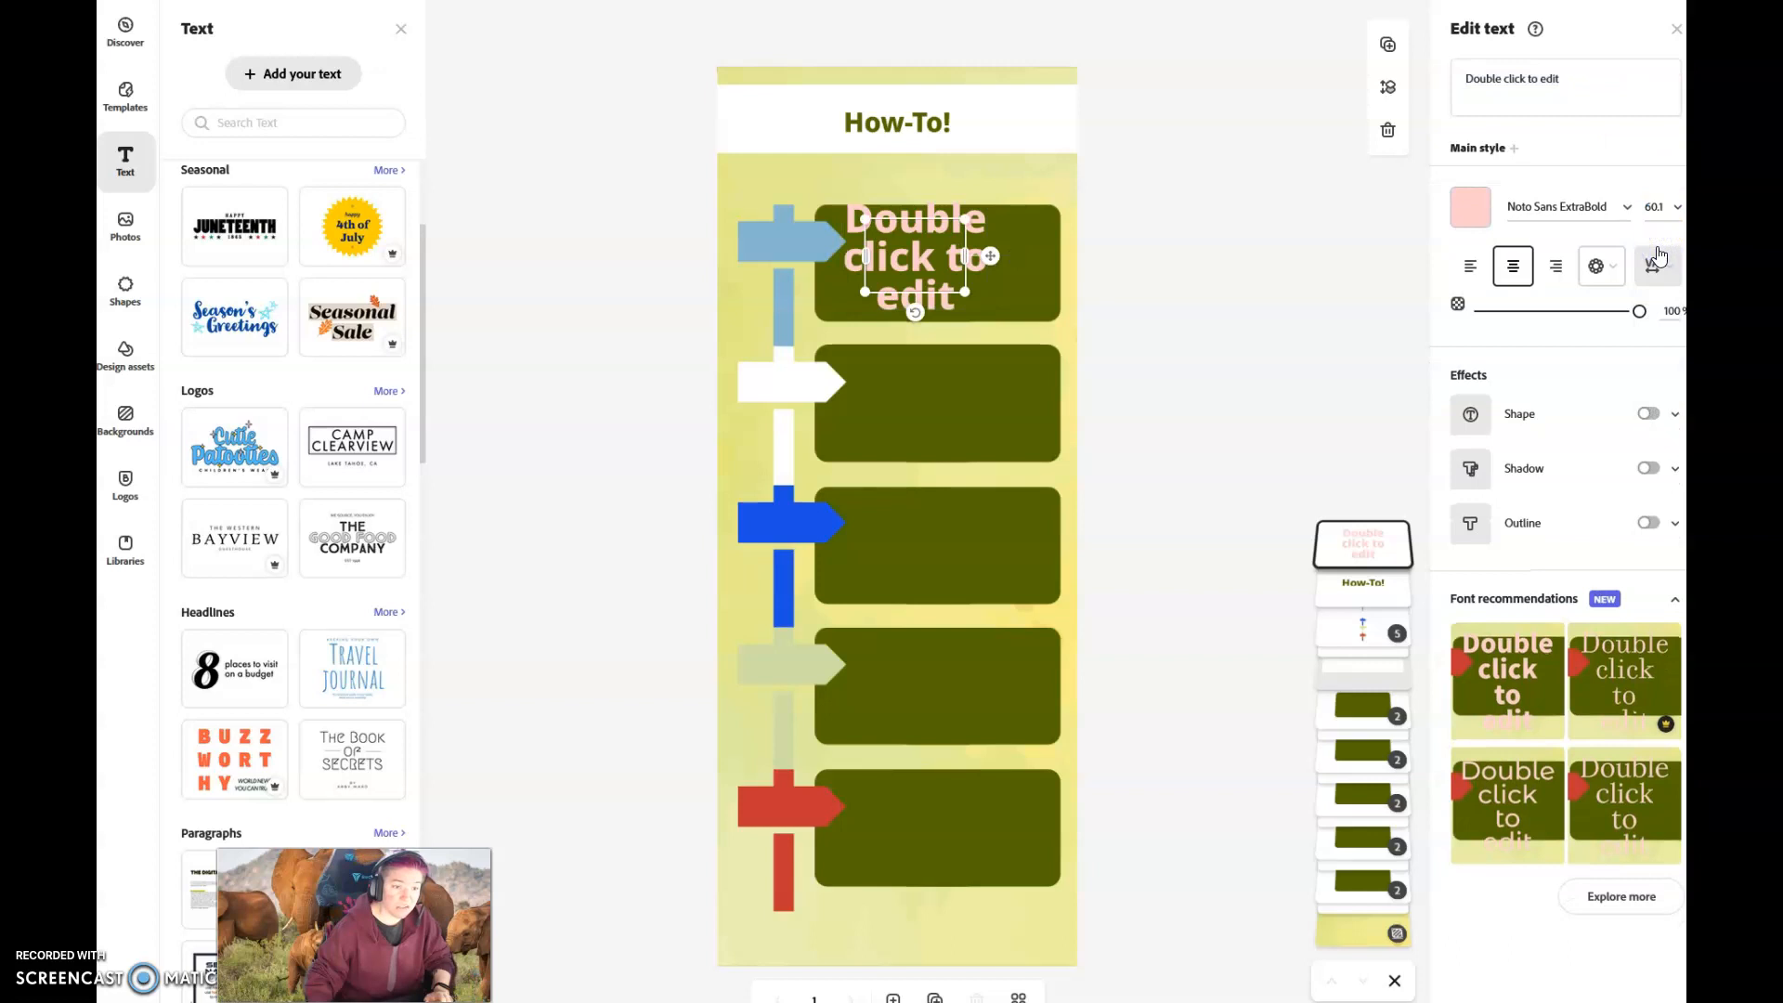
Replace the placeholder text on the topmost green box with "Sign-in!" and deselect it
{"action": "left_click_drag", "start_coordinate": [1558, 78], "coordinate": [1445, 82]}
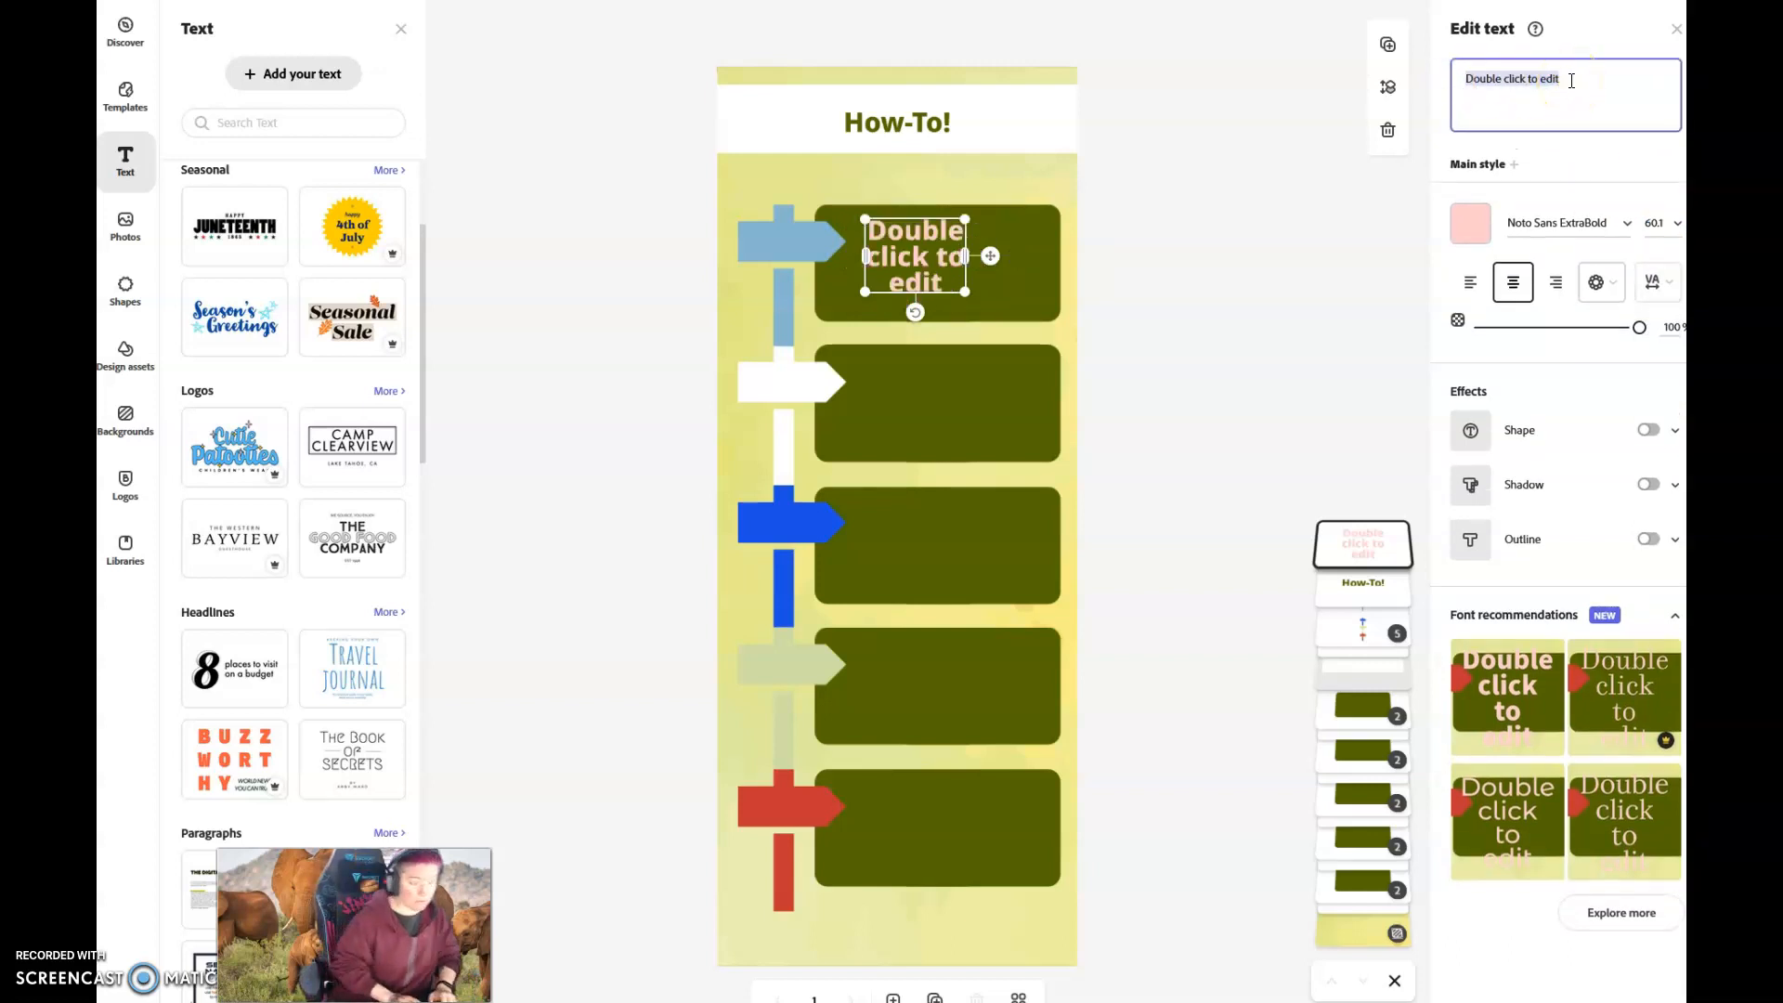
{"action": "type", "text": "Sig"}
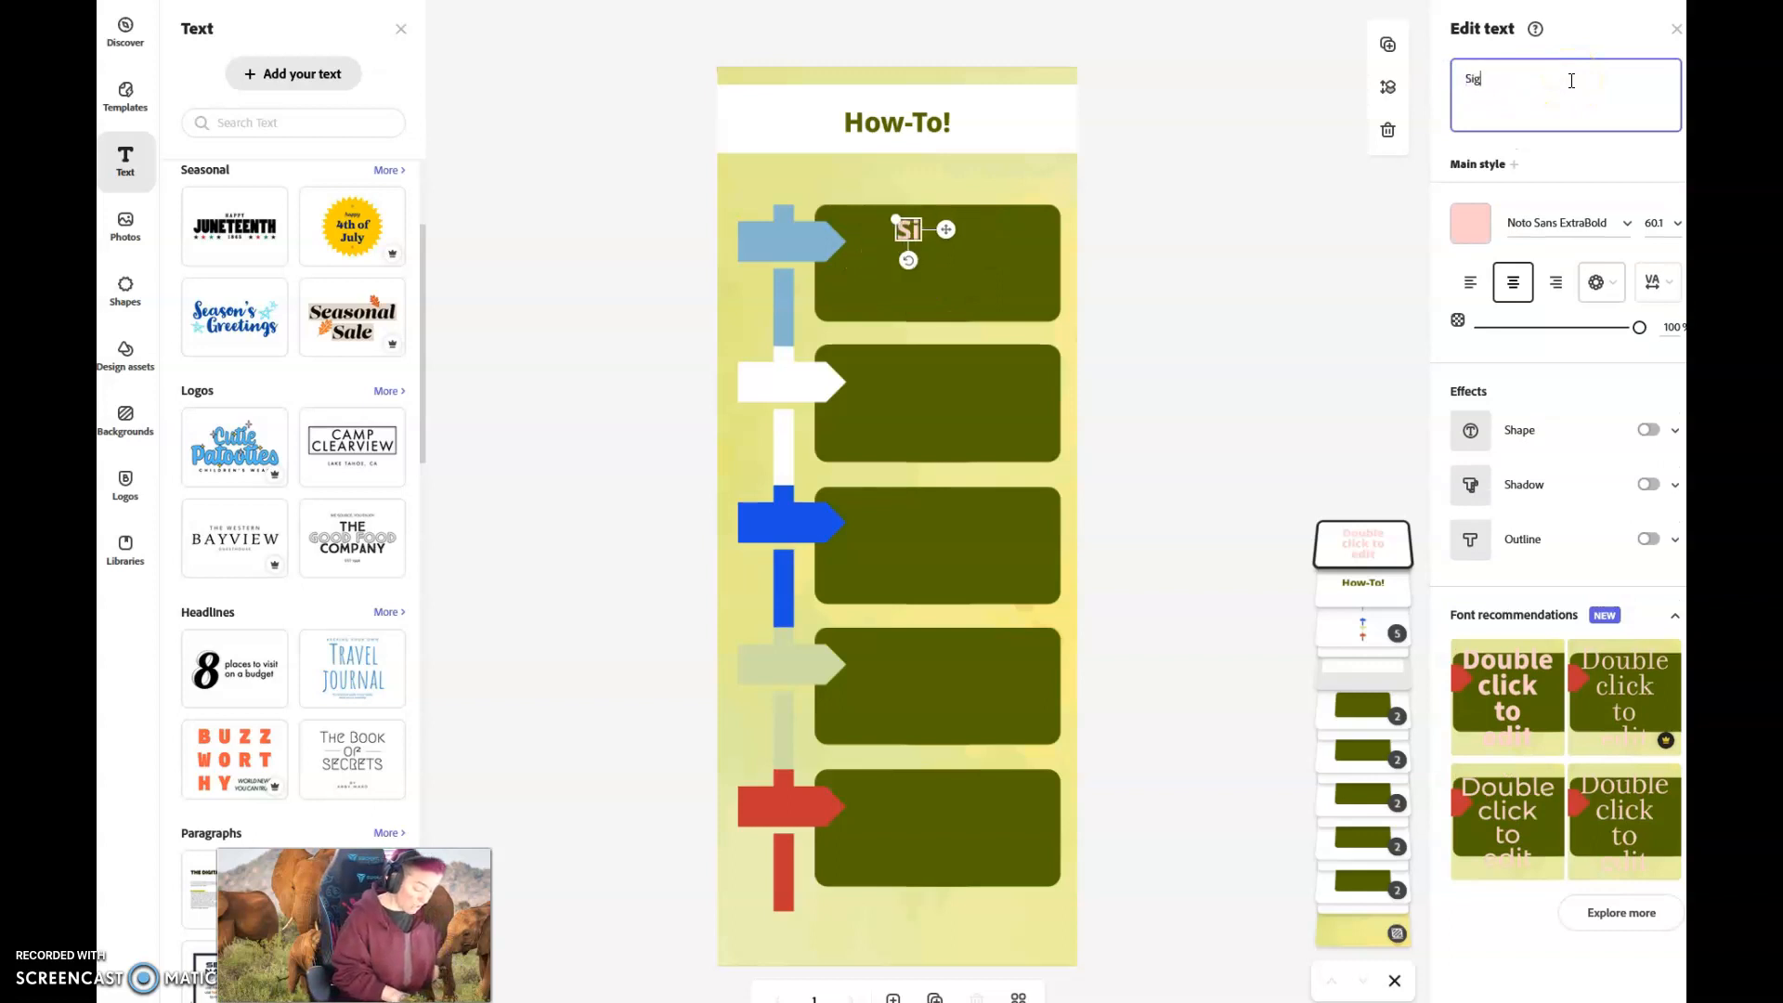
{"action": "type", "text": "n-in!"}
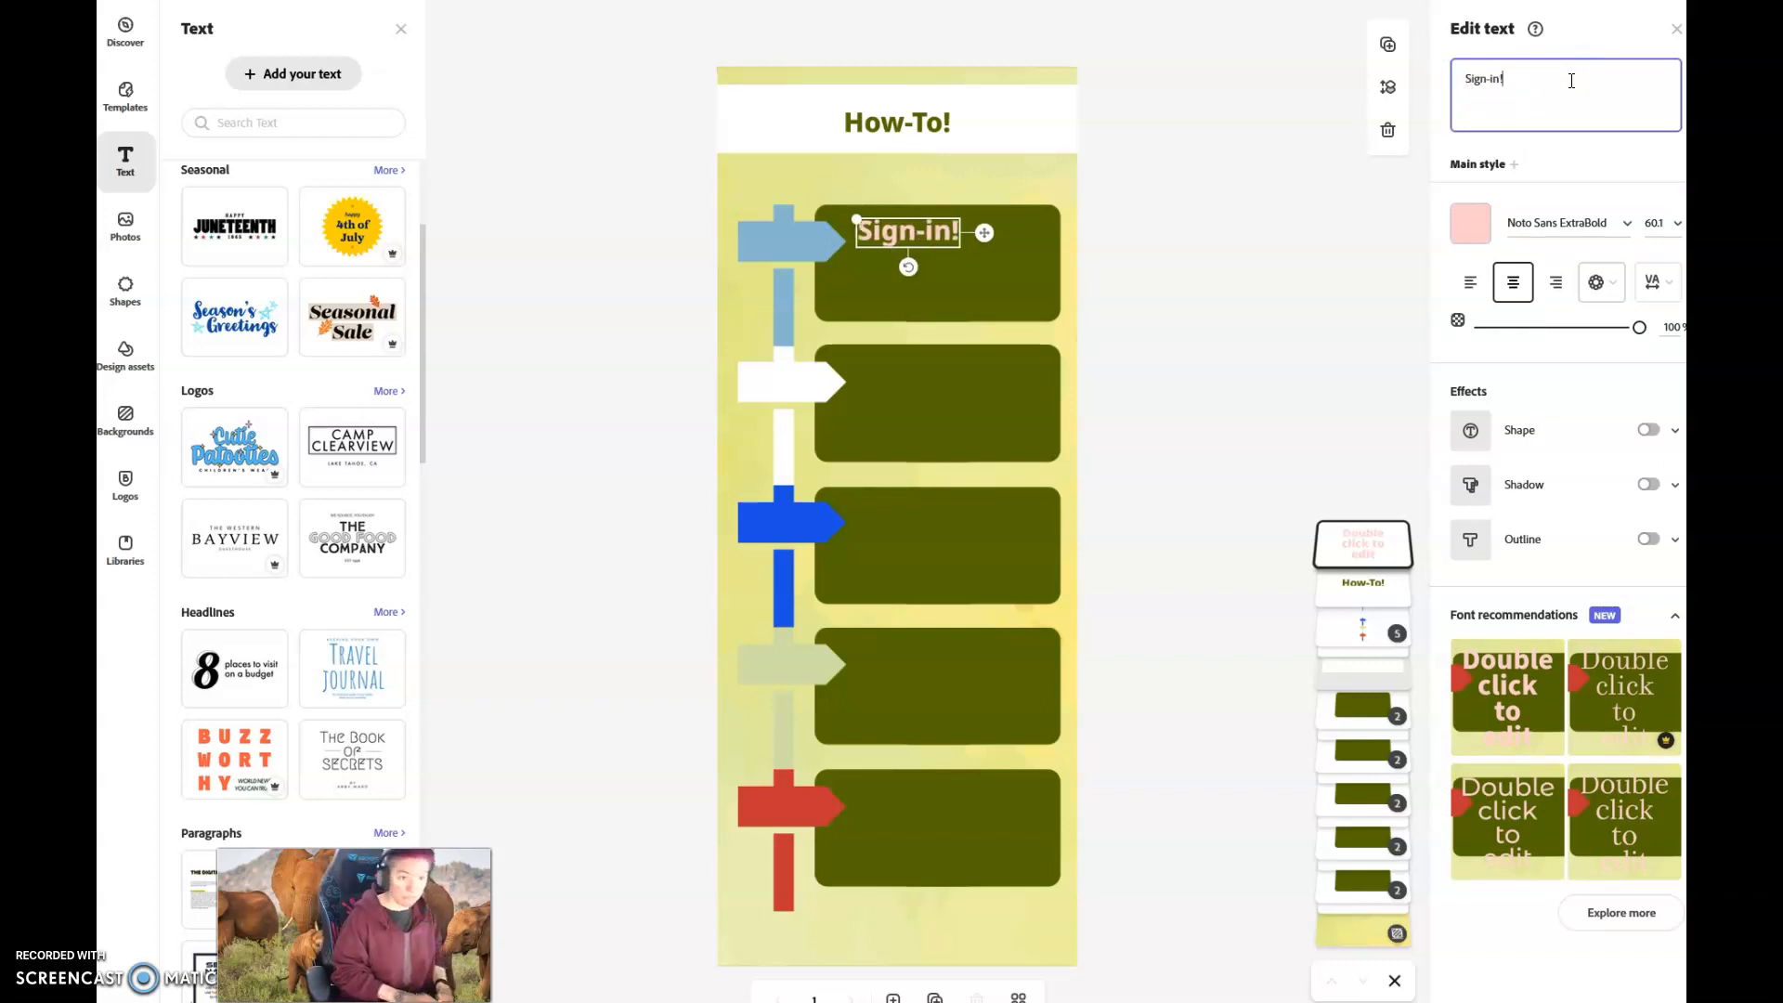
{"action": "left_click", "coordinate": [1189, 274]}
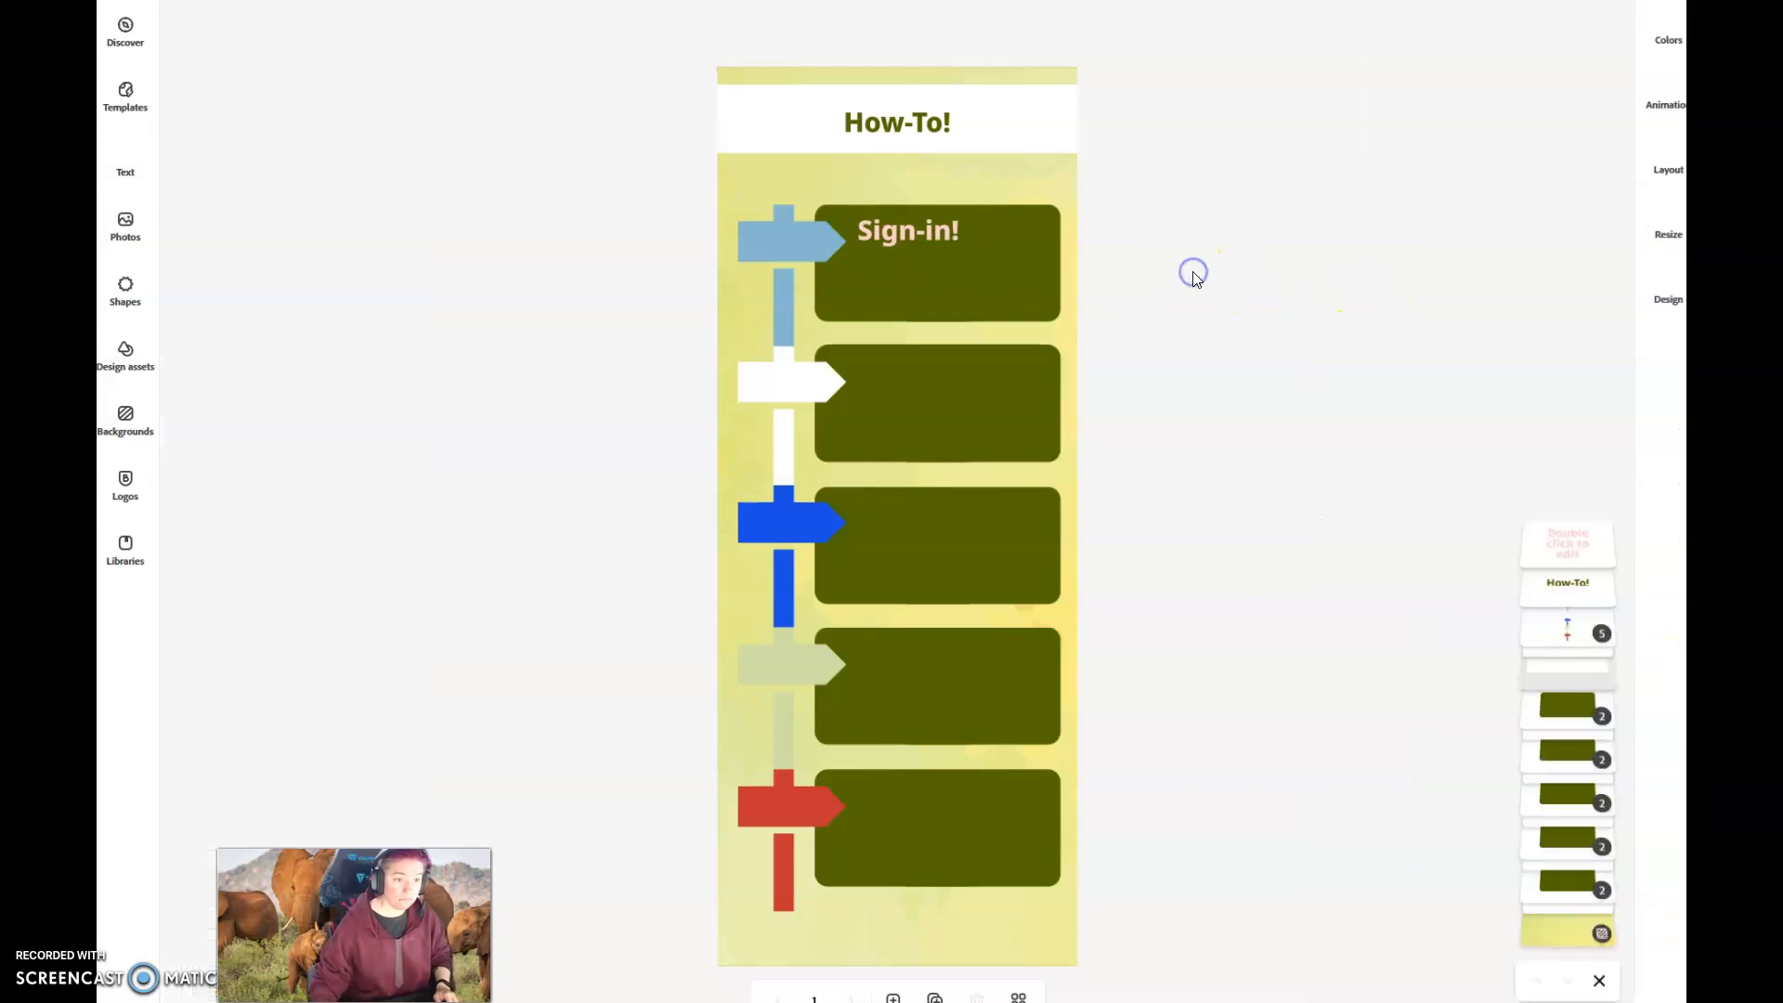
Open the lowest dark green box's group and inspect the two shapes that make it up
{"action": "left_click", "coordinate": [928, 227]}
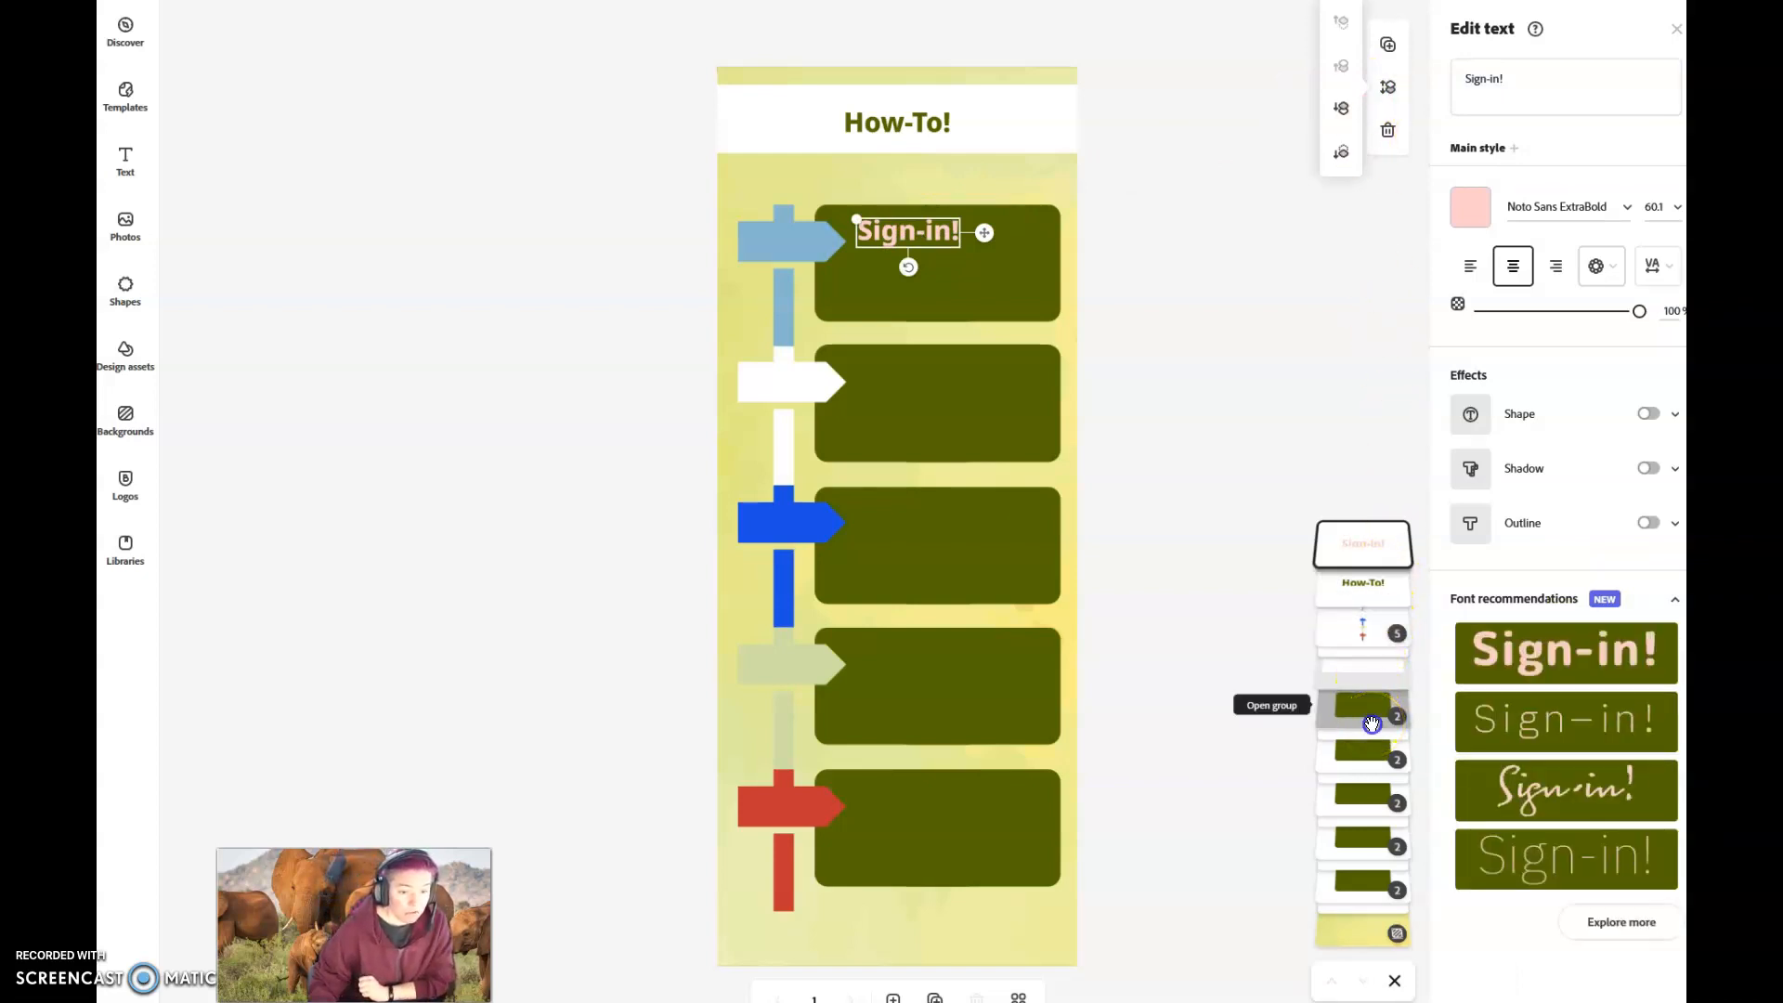
{"action": "left_click", "coordinate": [1371, 723]}
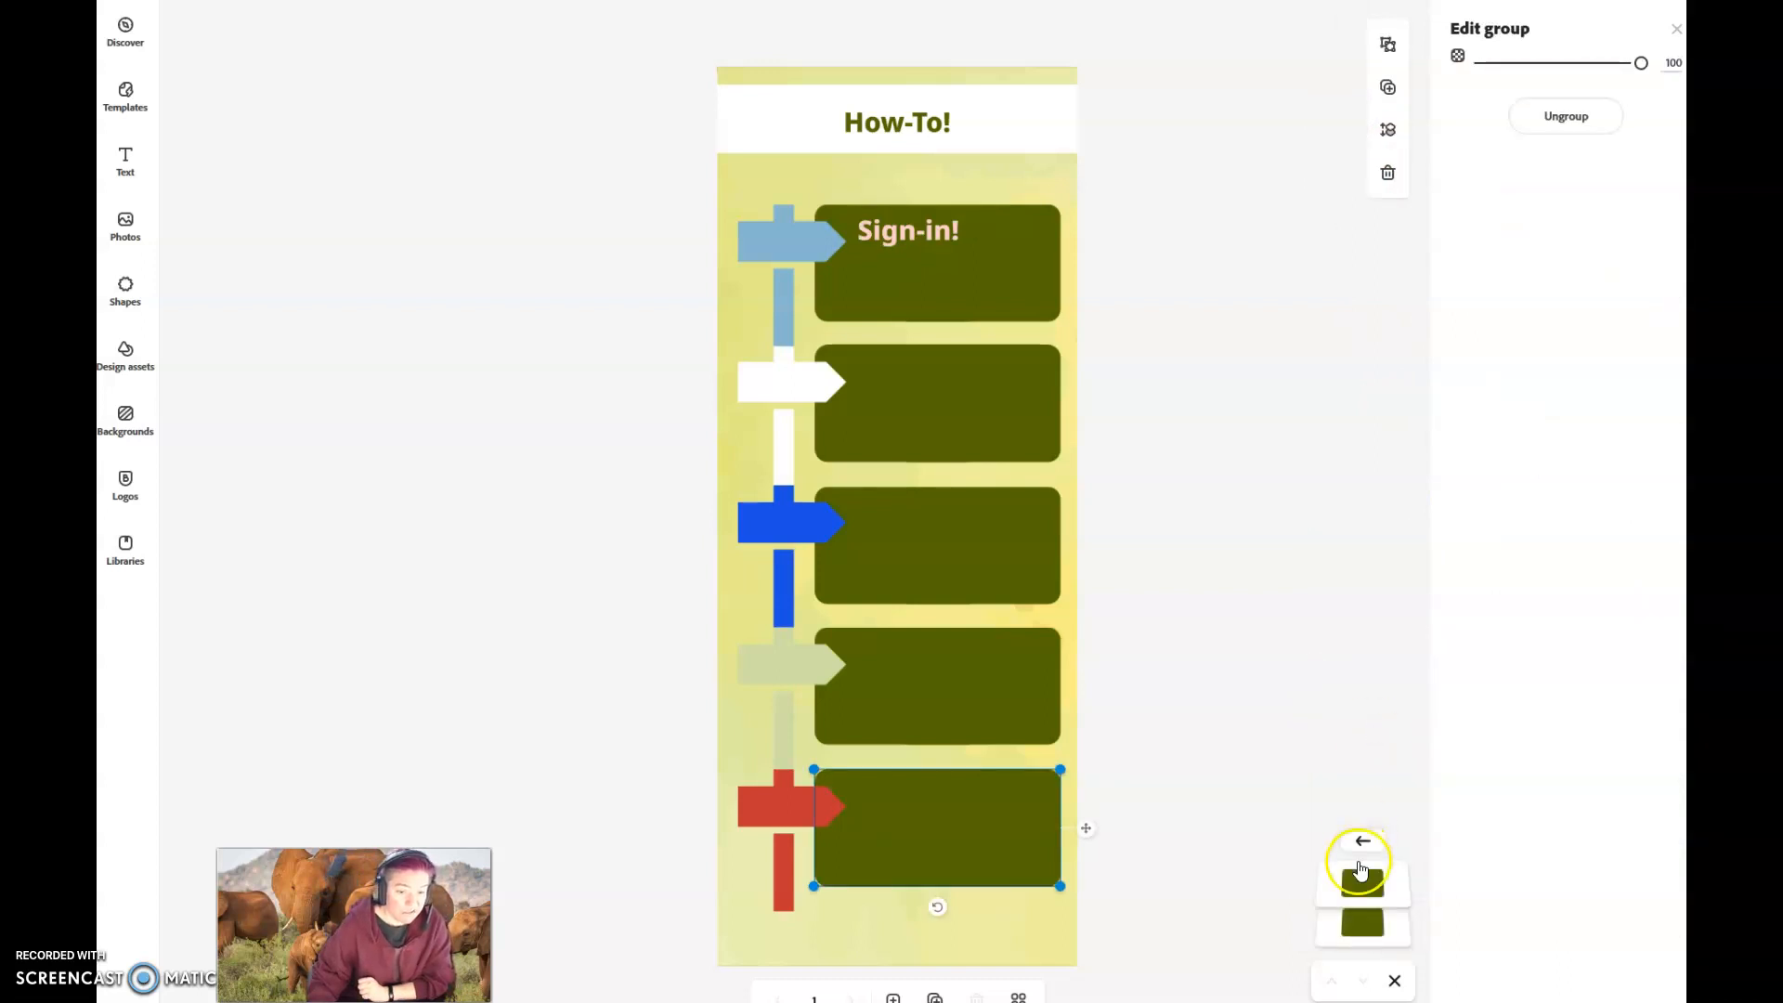
{"action": "left_click", "coordinate": [1365, 885]}
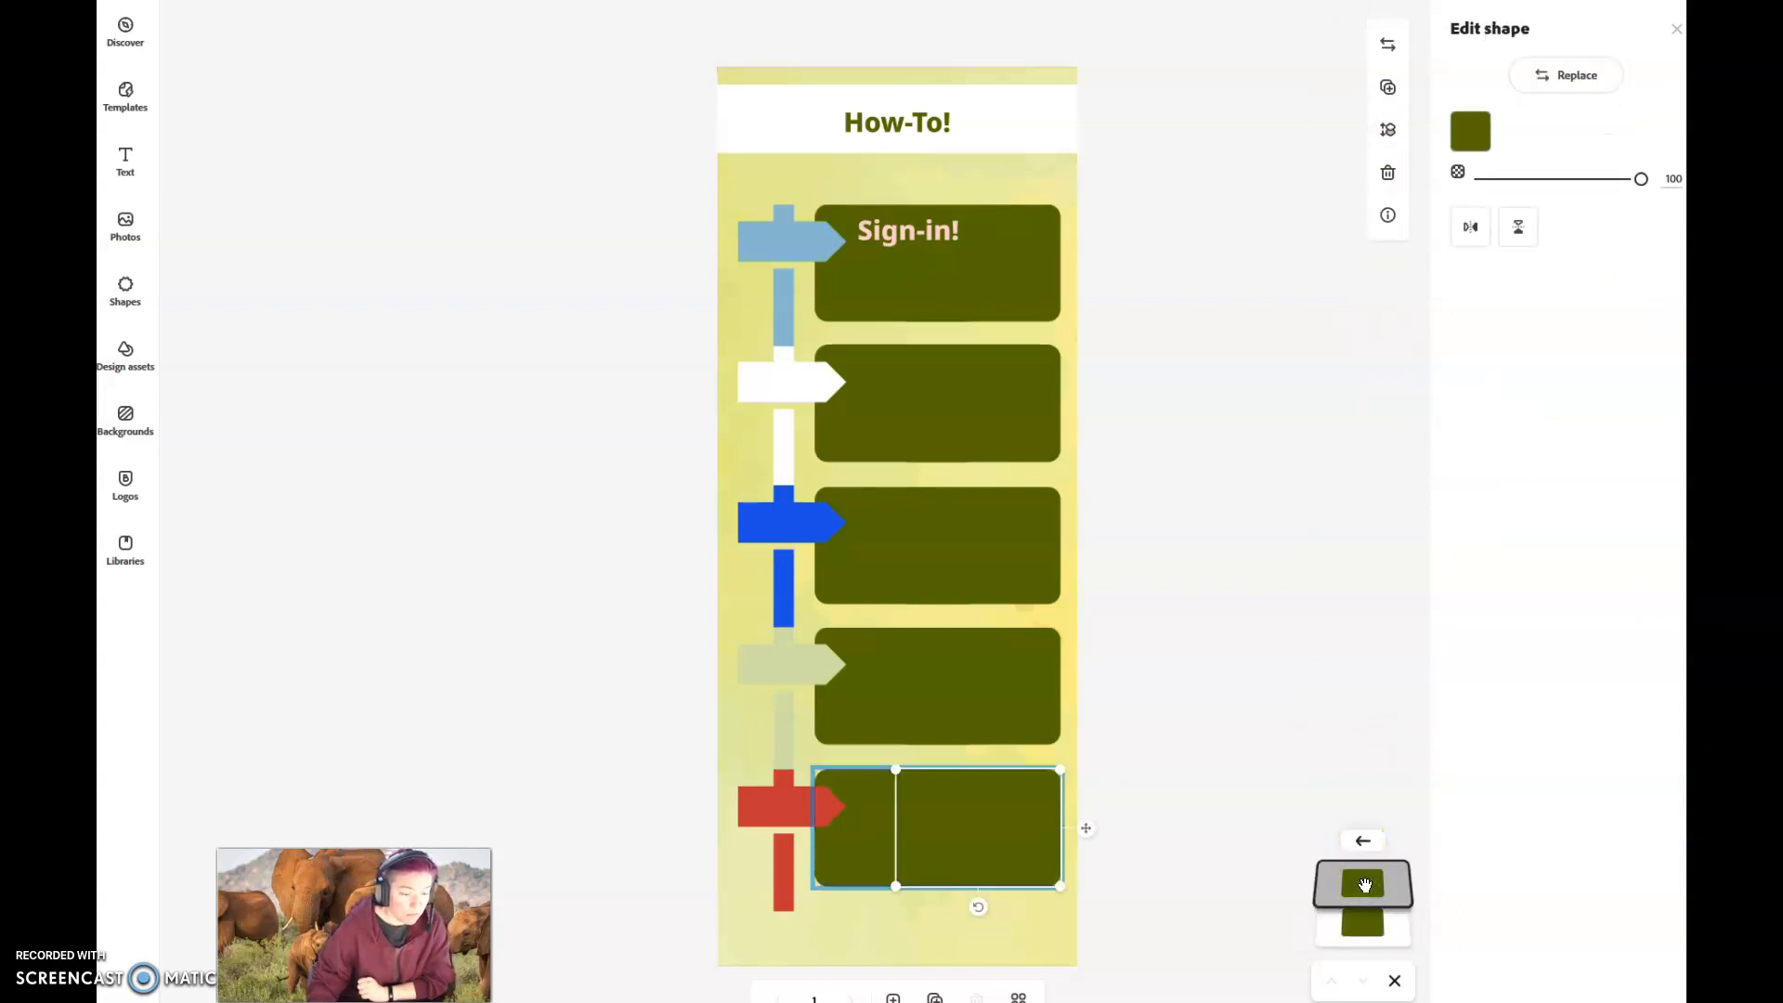
{"action": "left_click", "coordinate": [1378, 932]}
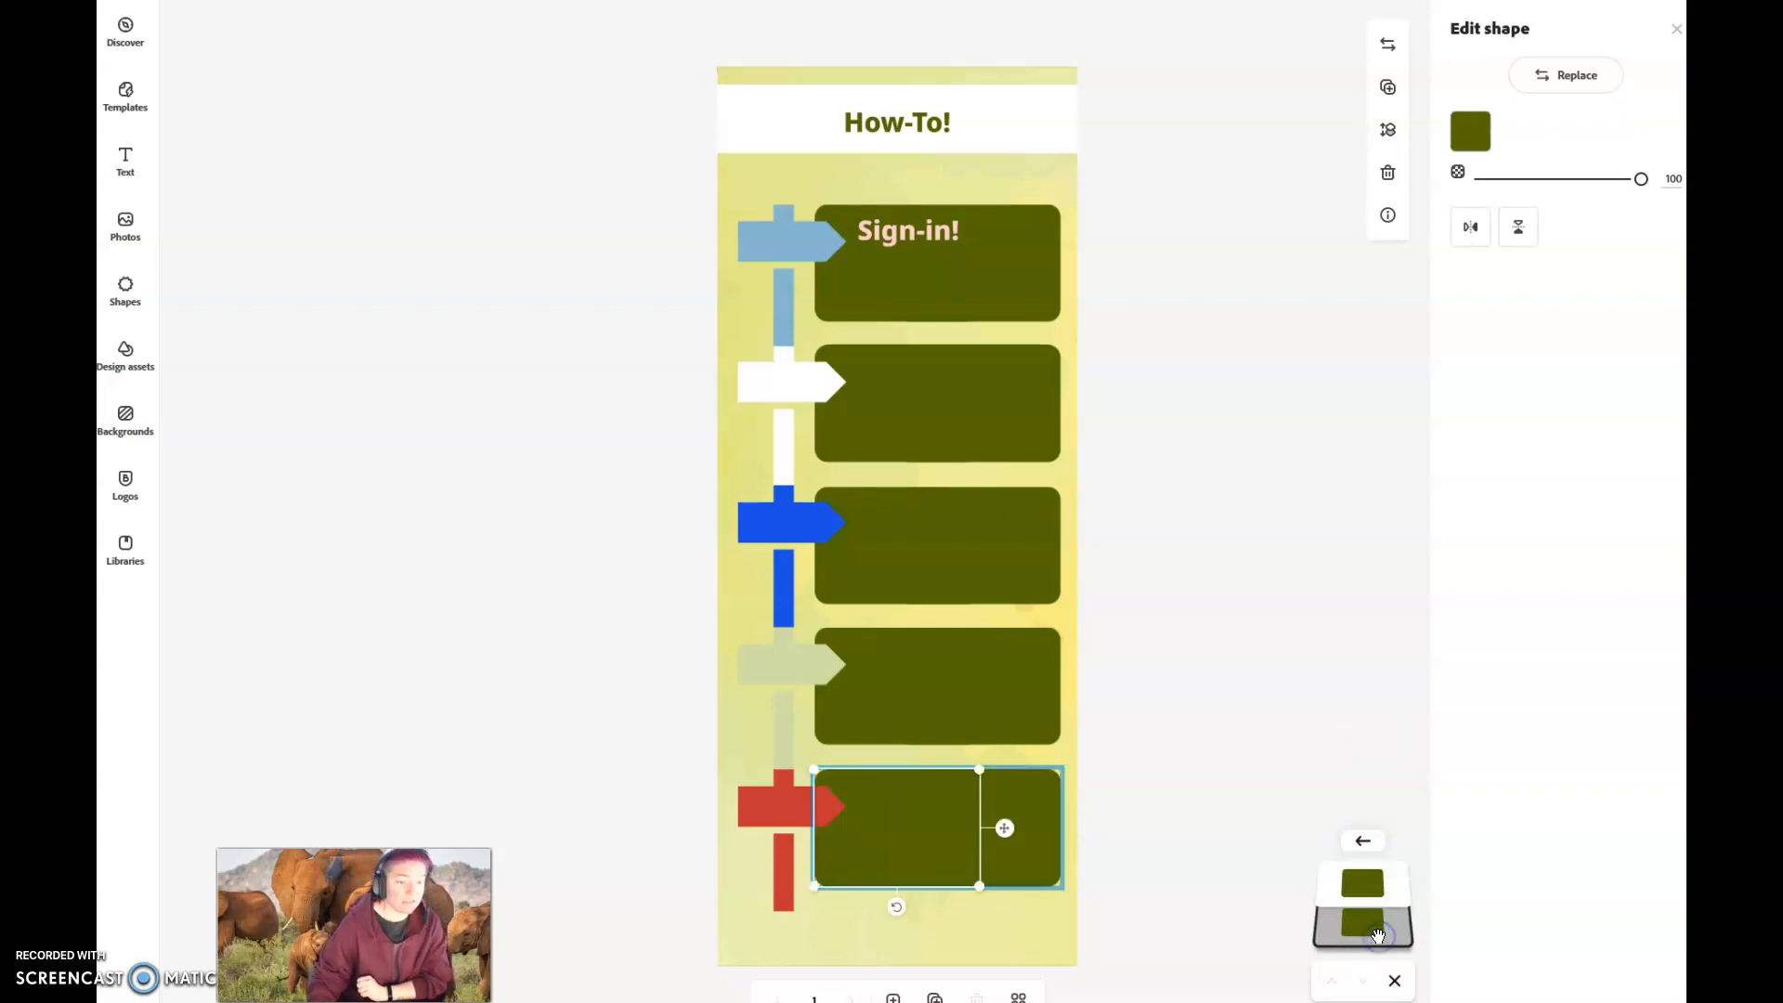
{"action": "left_click", "coordinate": [1393, 889]}
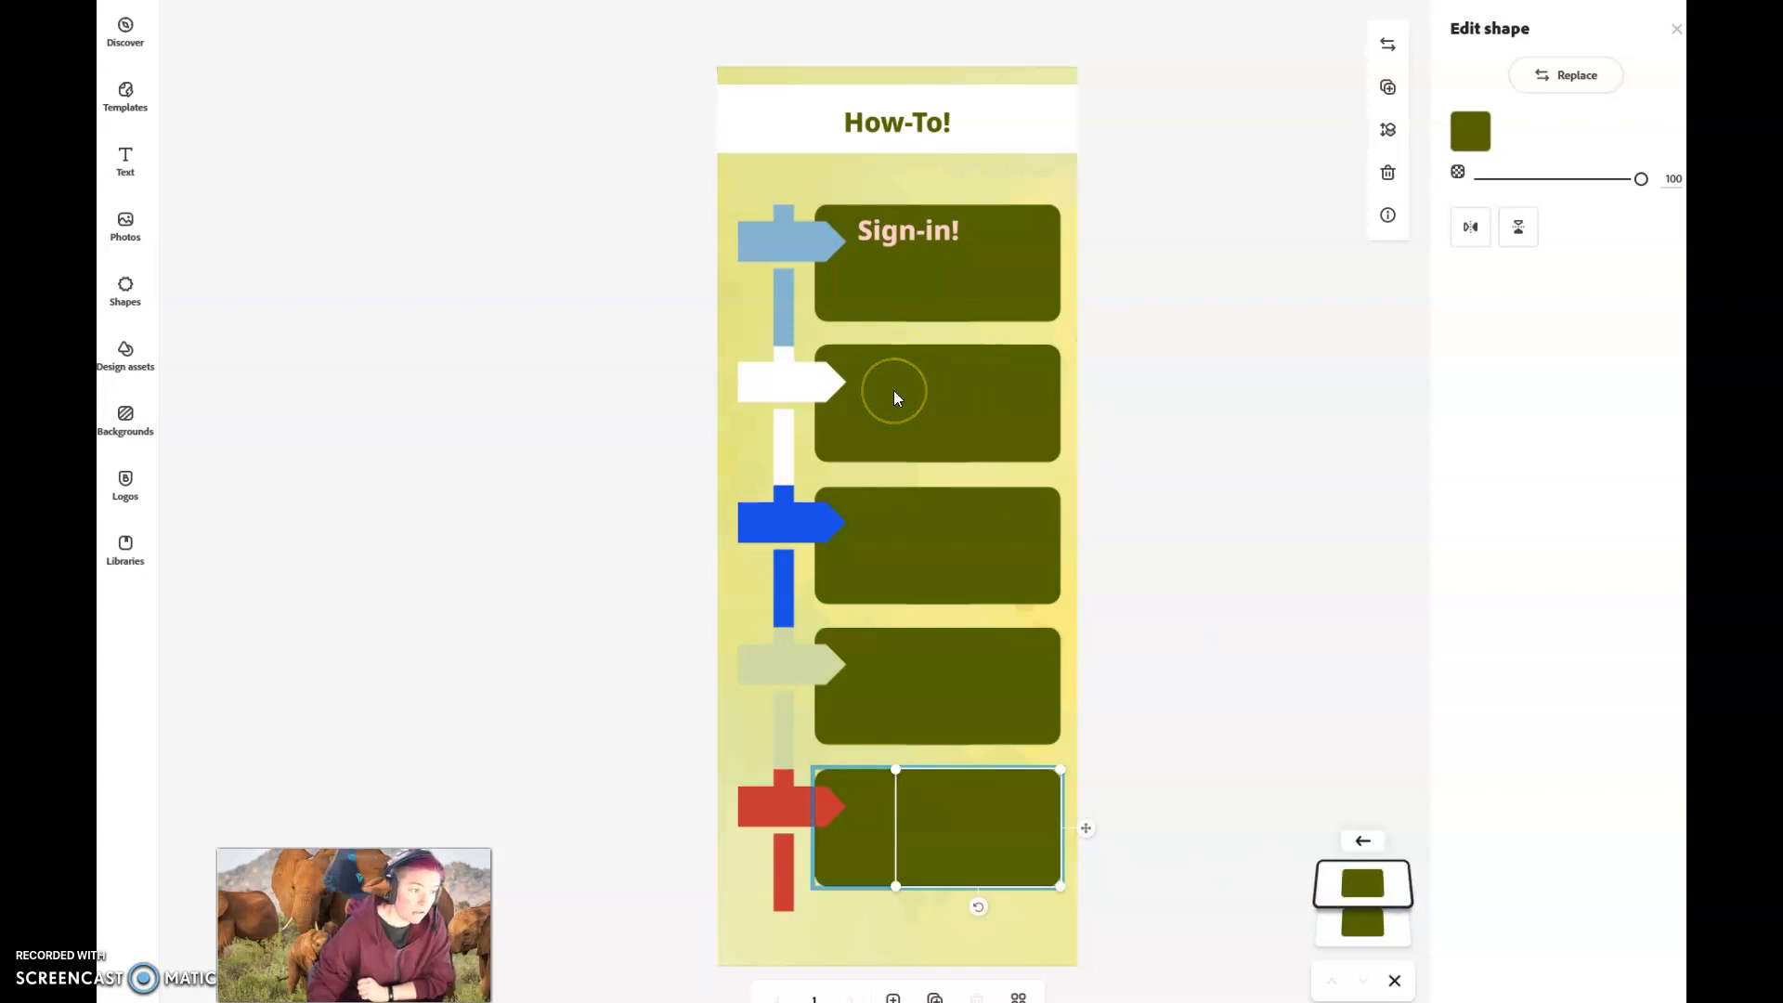
Replace the light blue first signpost in the group with the outlined pointing hand from the direction shapes
{"action": "left_click", "coordinate": [767, 380]}
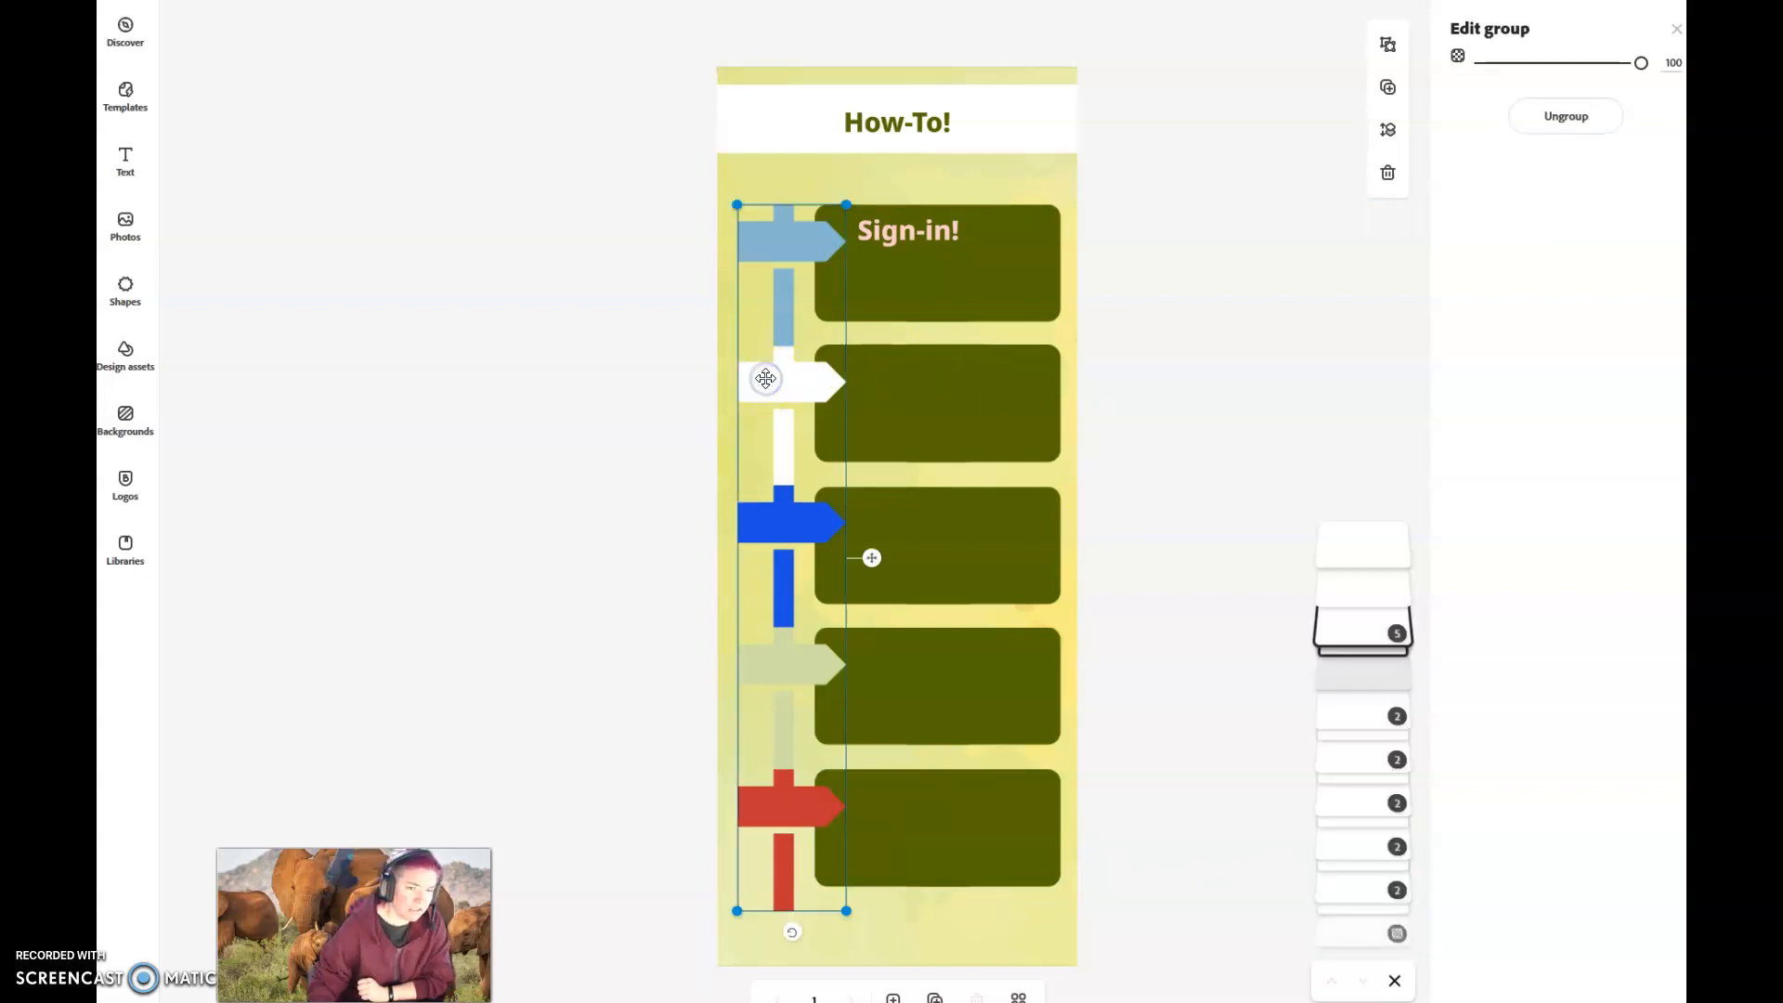
{"action": "left_click", "coordinate": [765, 378]}
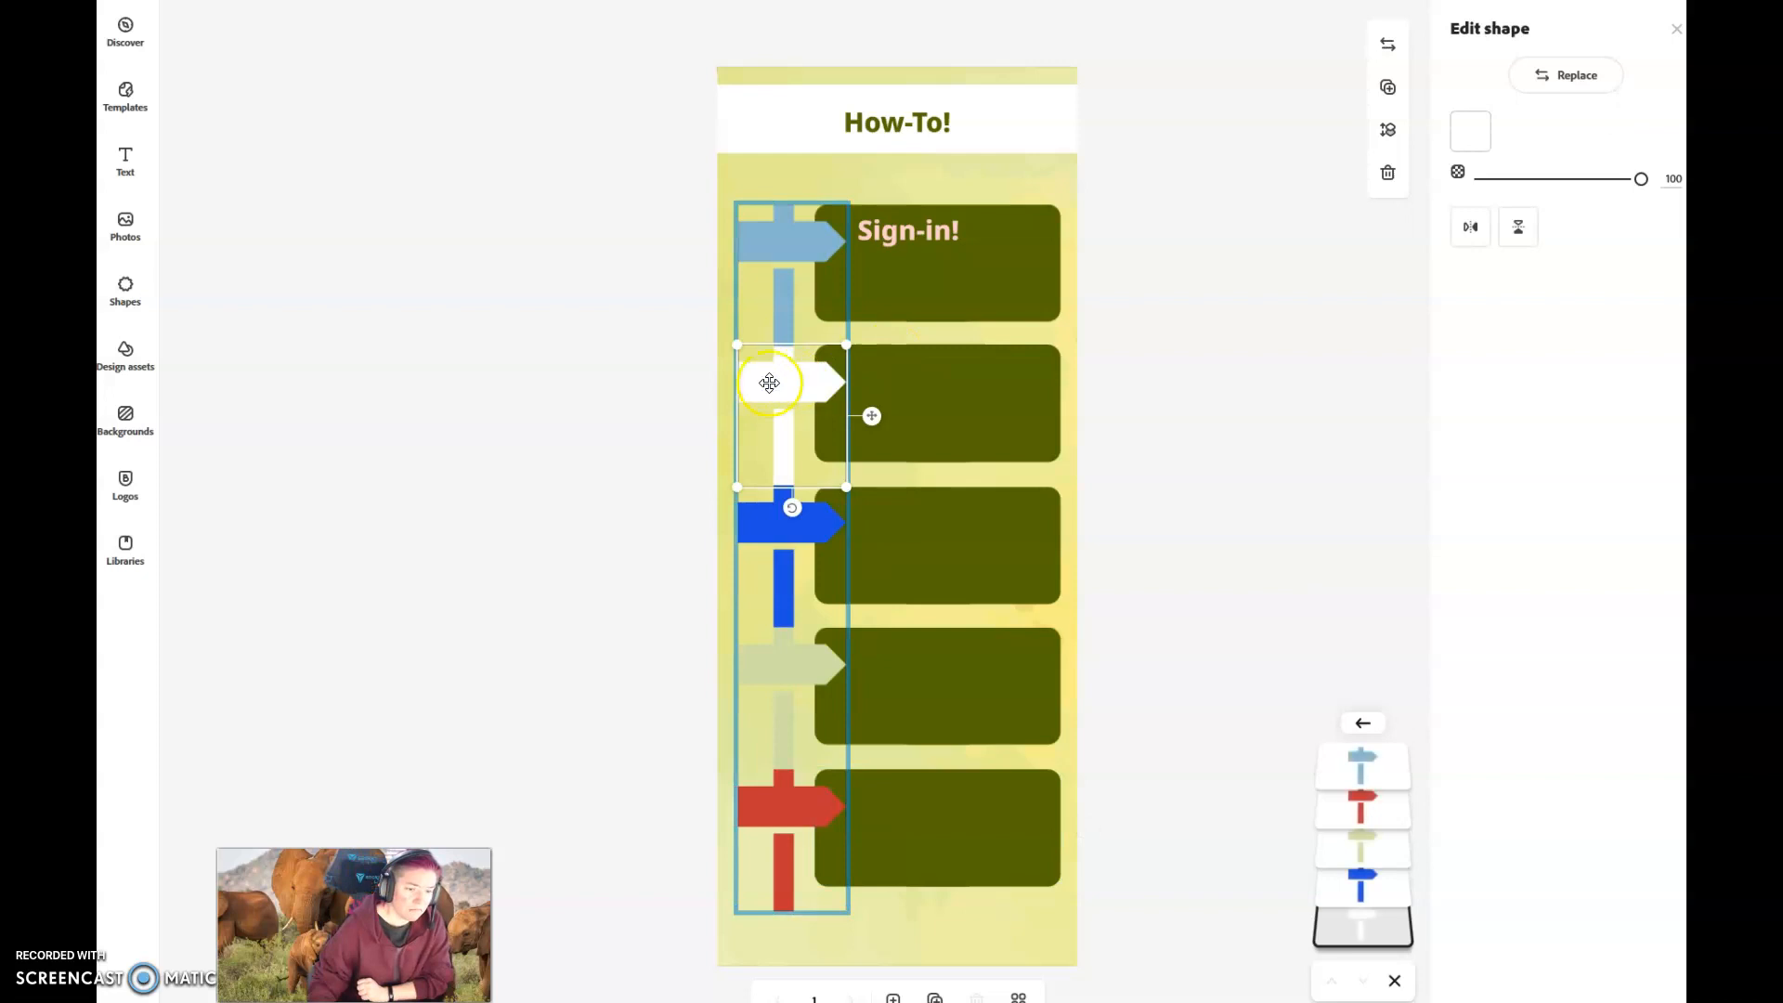
{"action": "left_click", "coordinate": [1342, 764]}
{"action": "left_click", "coordinate": [1574, 89]}
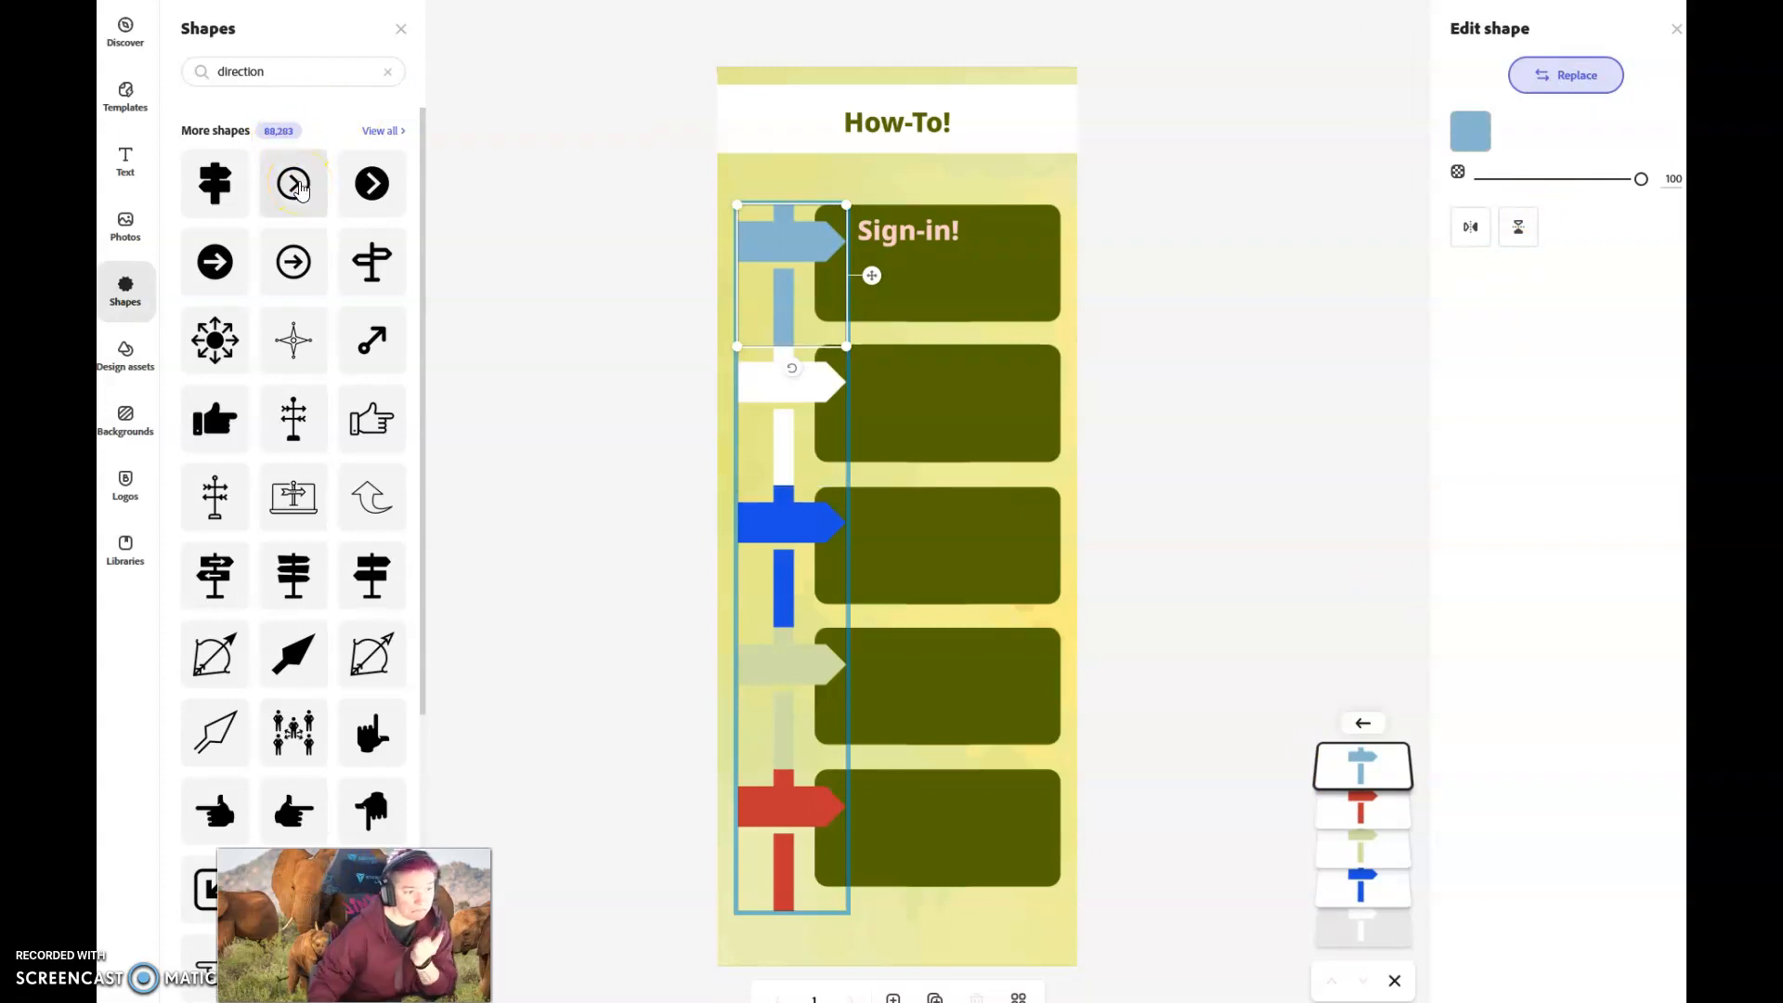
{"action": "left_click", "coordinate": [349, 414]}
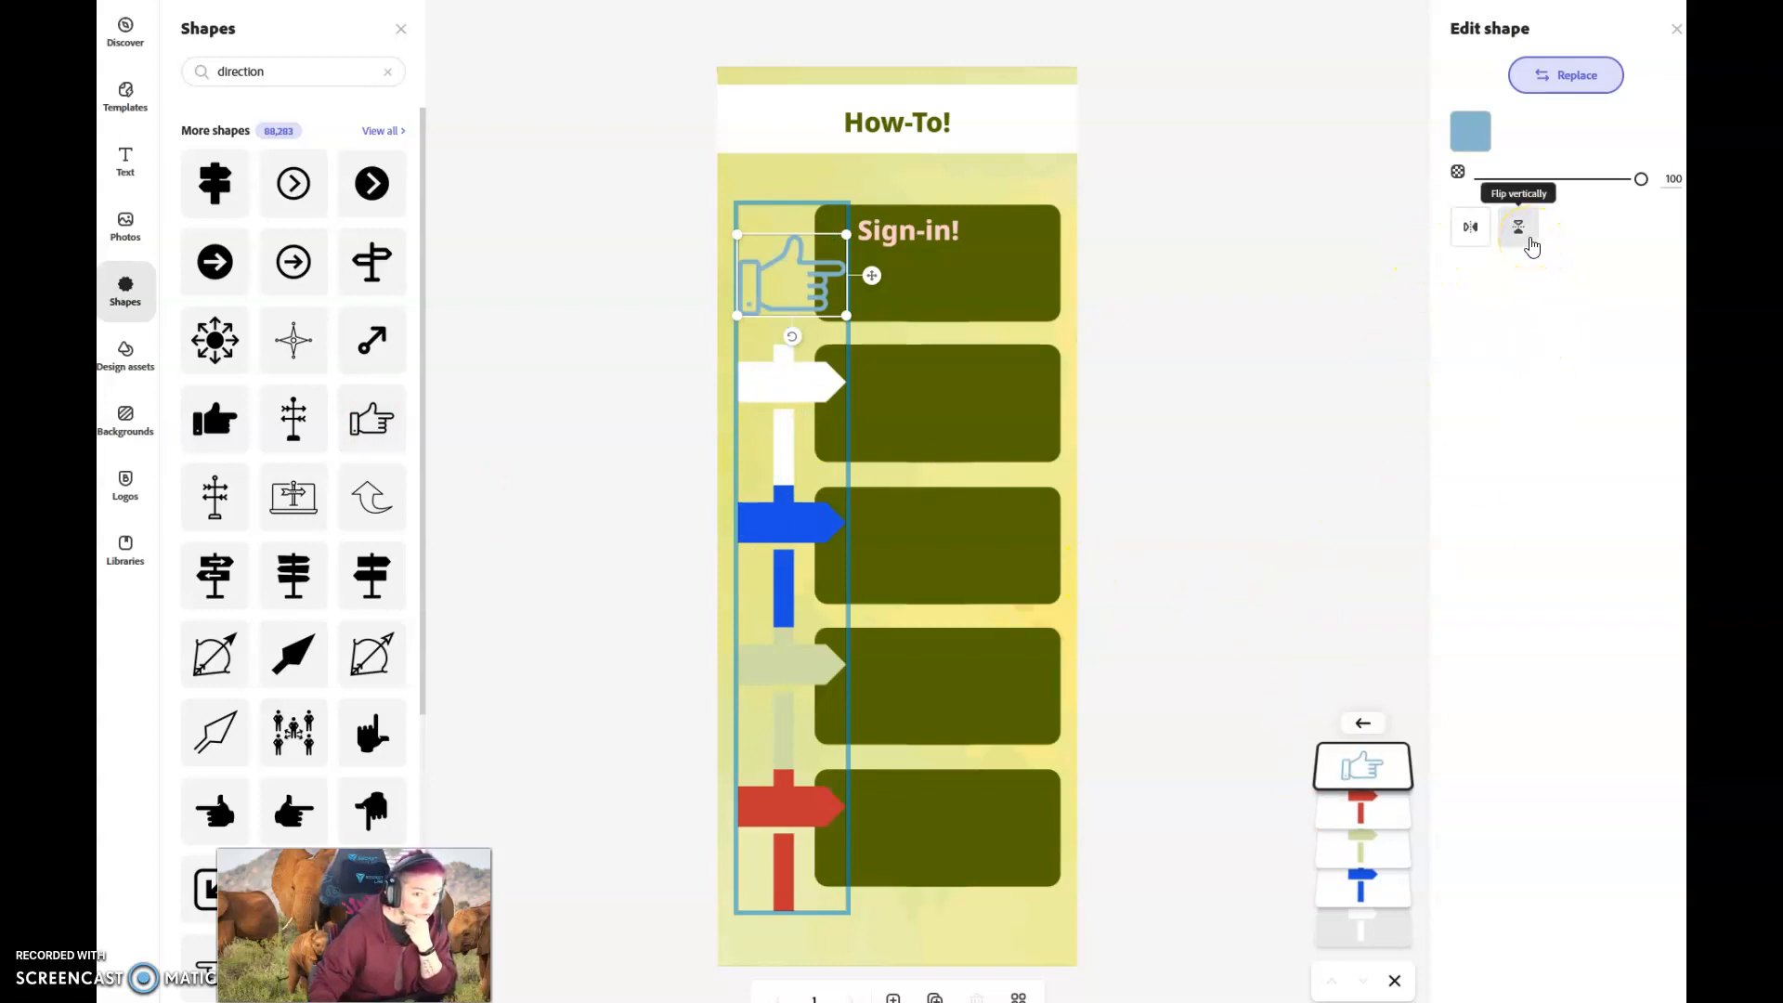
Try flipping the pointing hand vertically and horizontally, and restore its original orientation
{"action": "left_click", "coordinate": [1528, 241]}
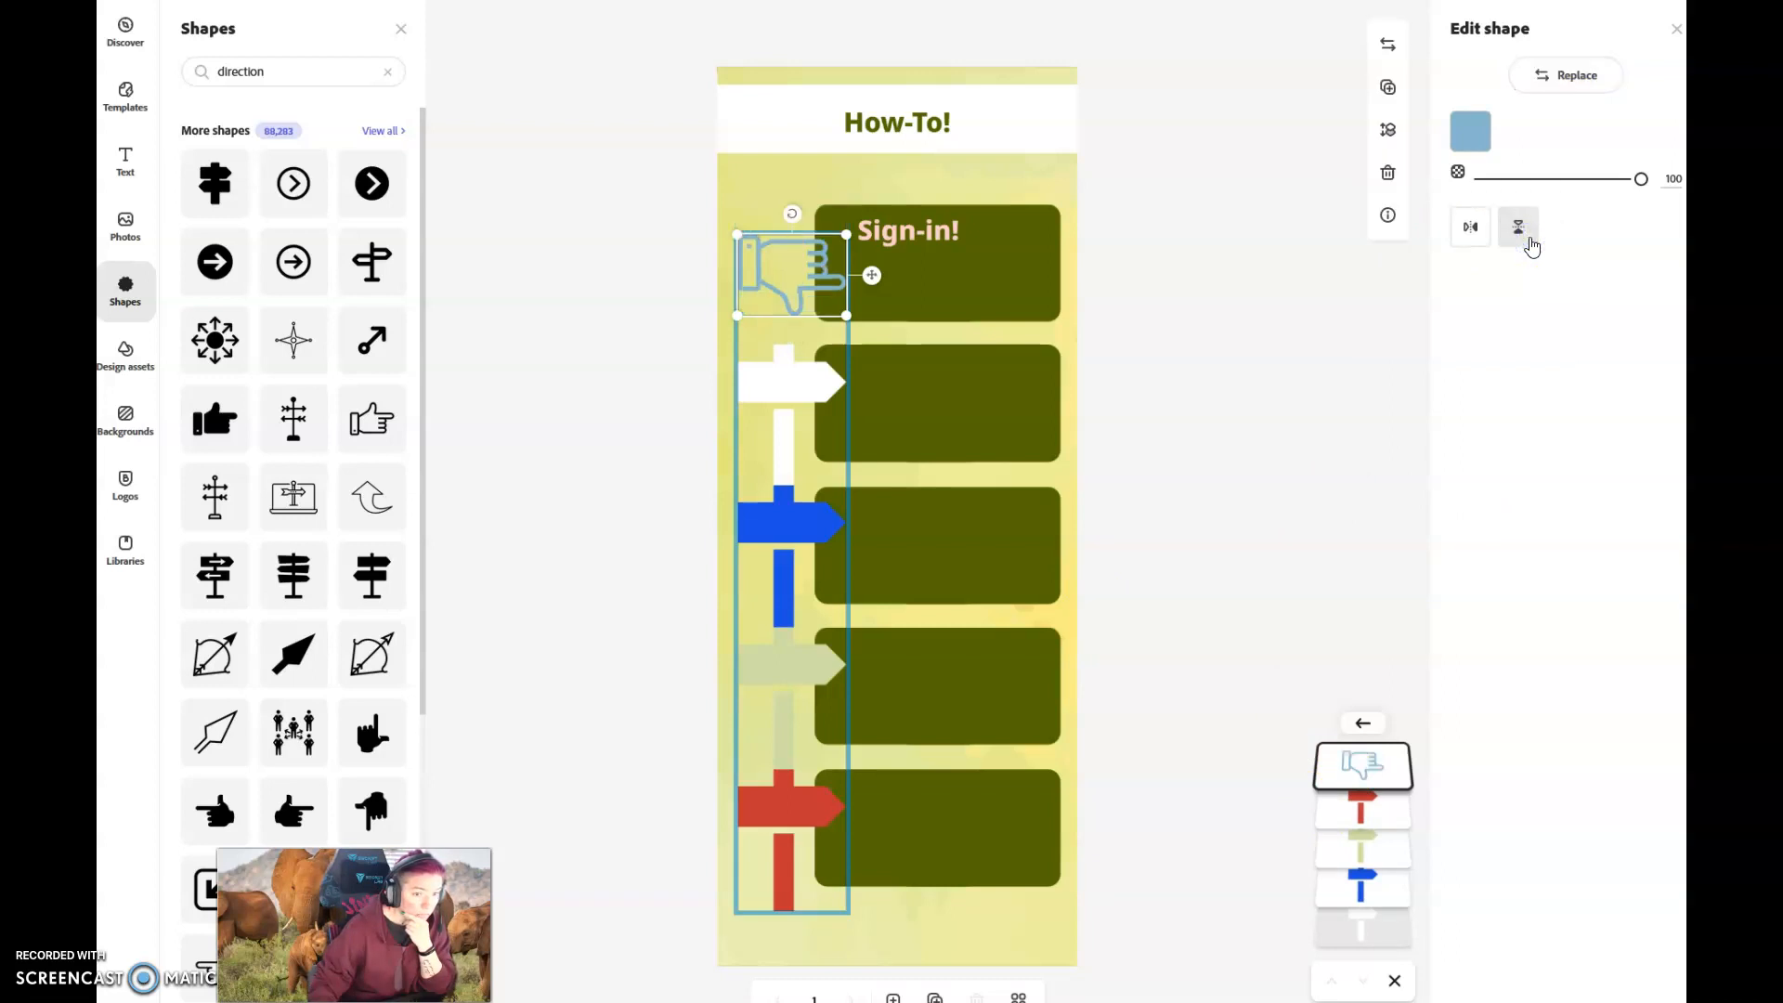
{"action": "left_click", "coordinate": [1480, 228]}
{"action": "left_click", "coordinate": [1480, 230]}
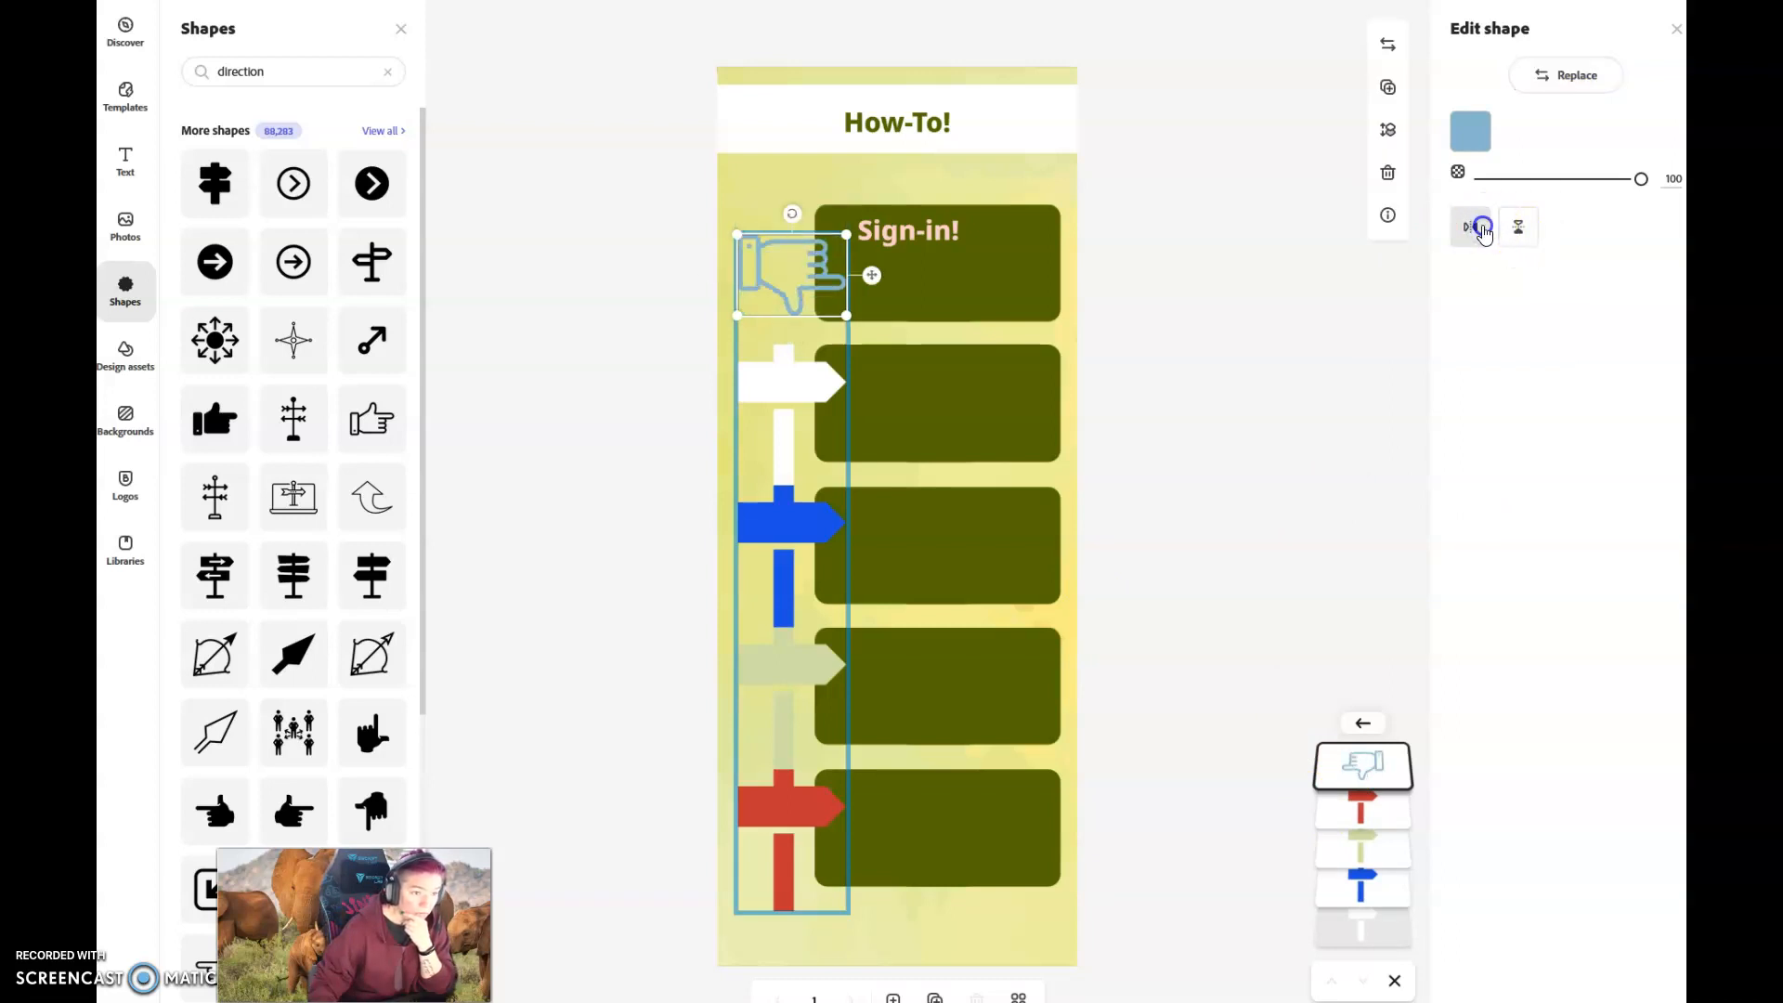
{"action": "left_click", "coordinate": [1517, 229]}
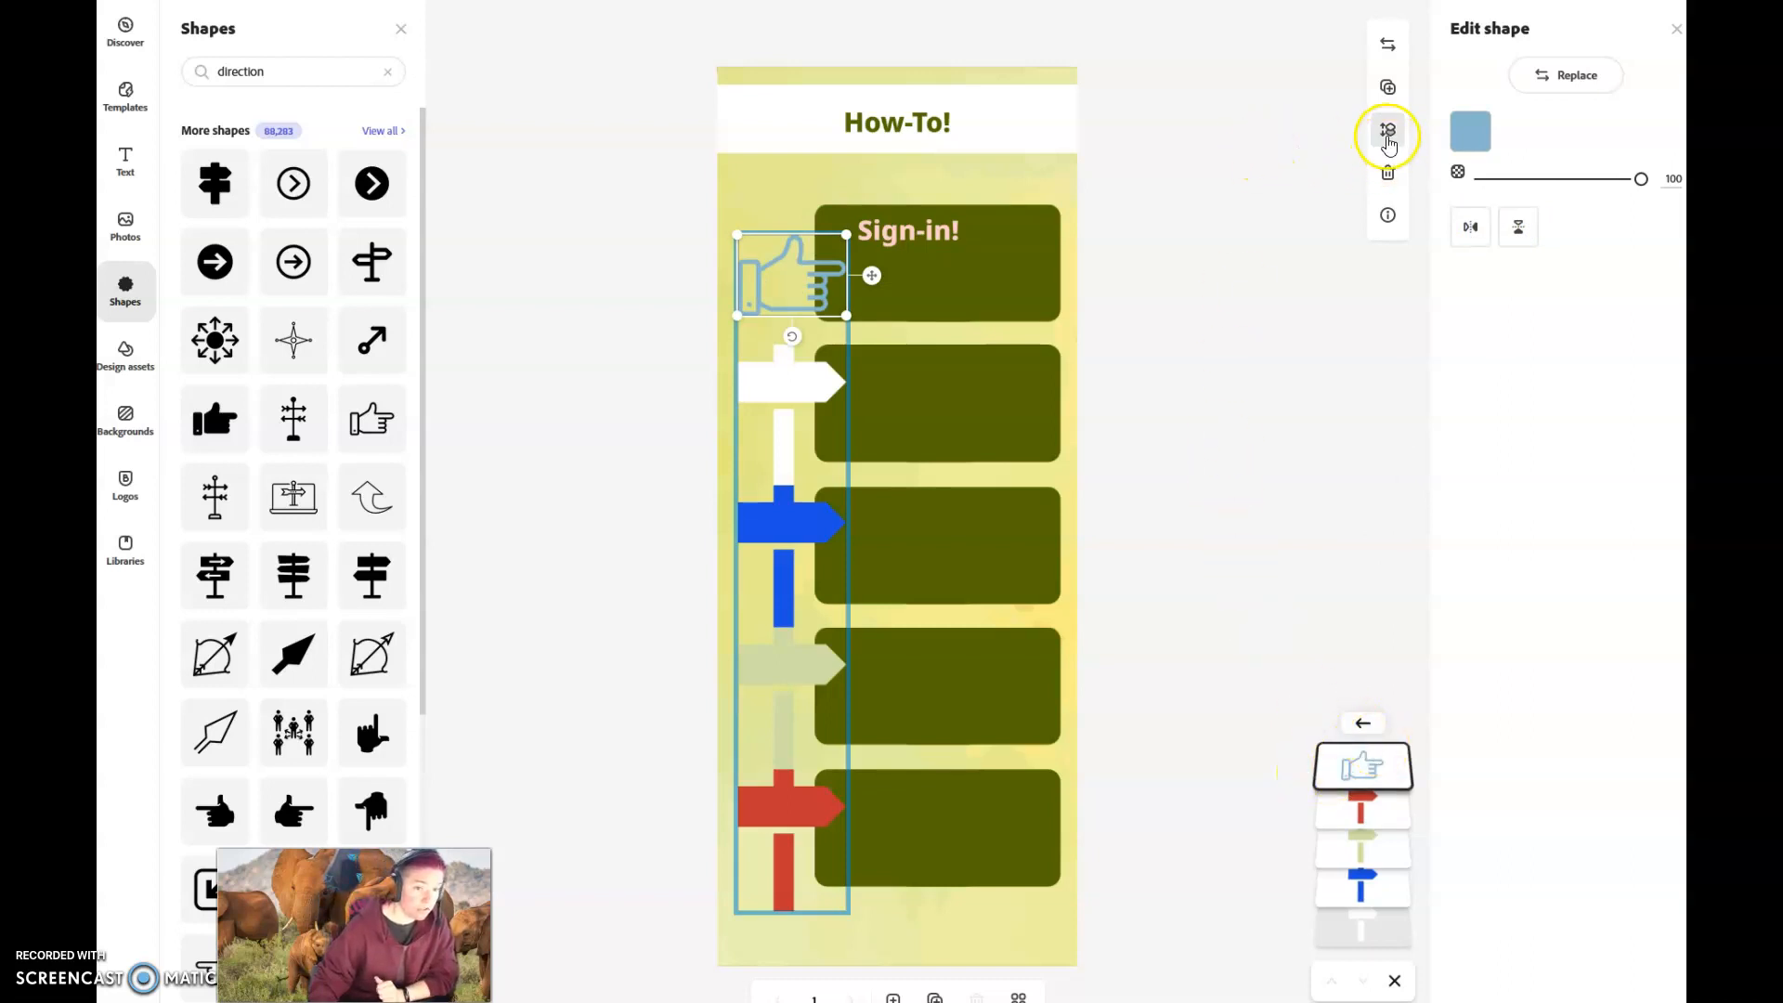
Leave the signpost group and send the fourth dark green box's group to the bottom of the layer order
{"action": "left_click", "coordinate": [1361, 723]}
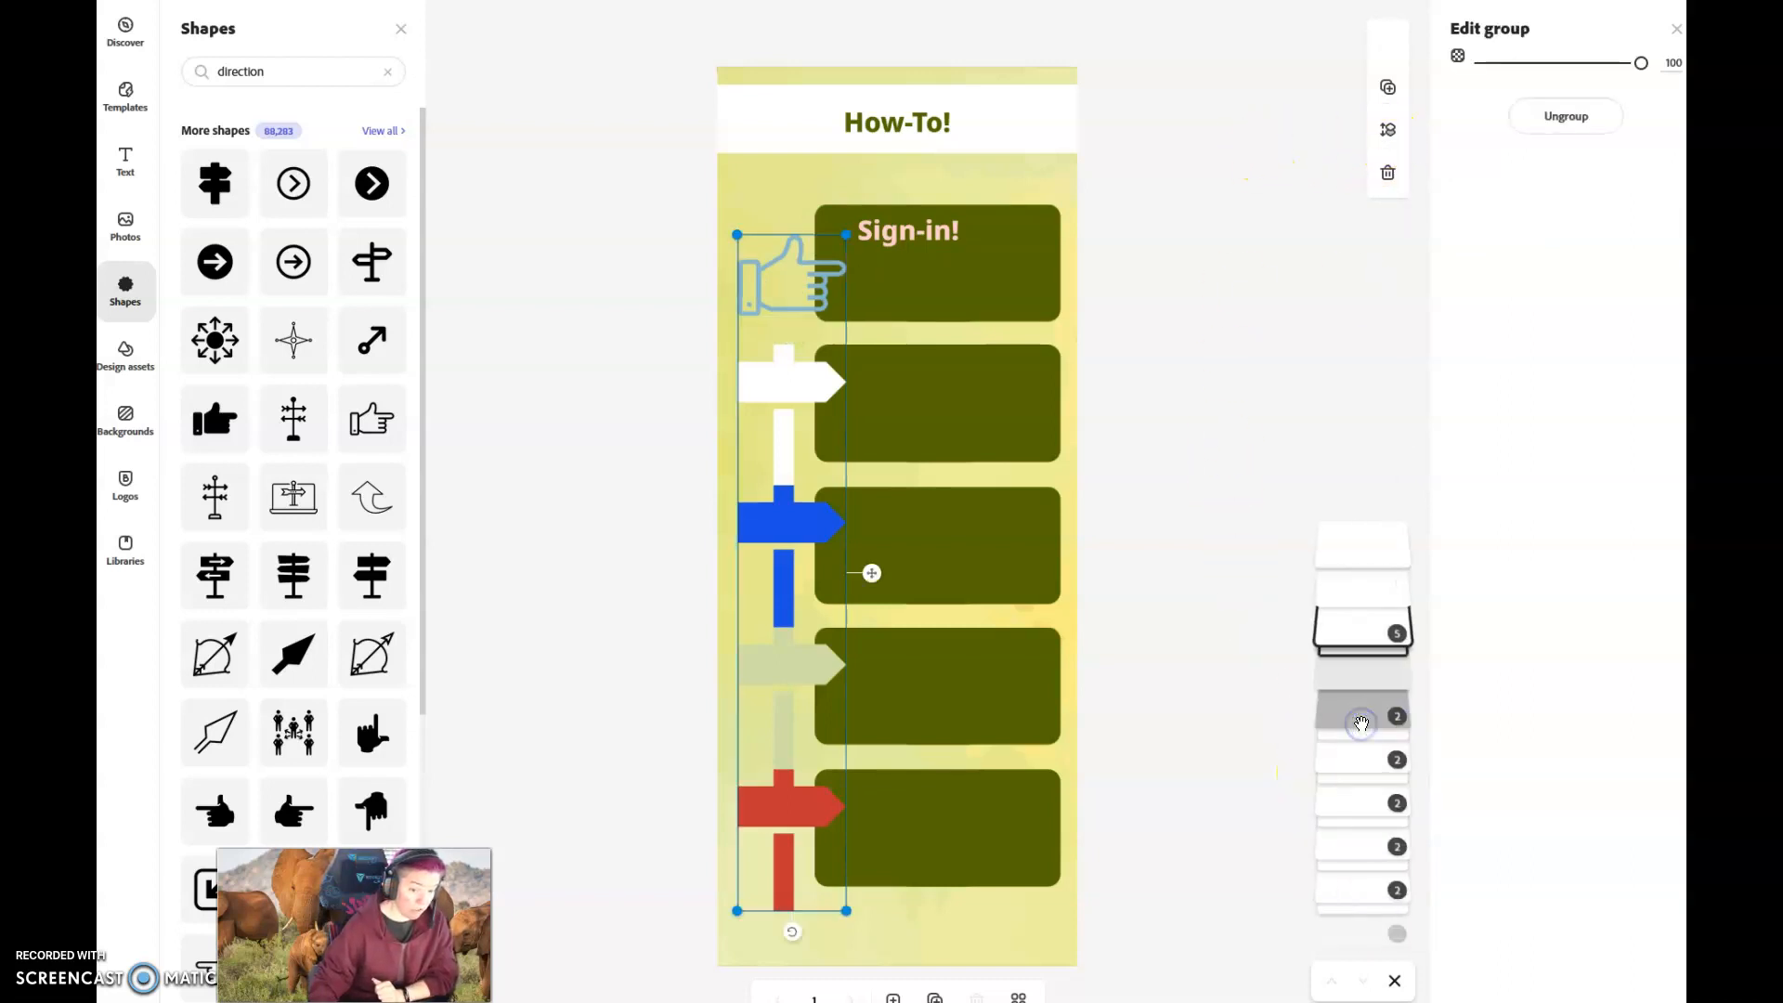
{"action": "left_click", "coordinate": [1366, 760]}
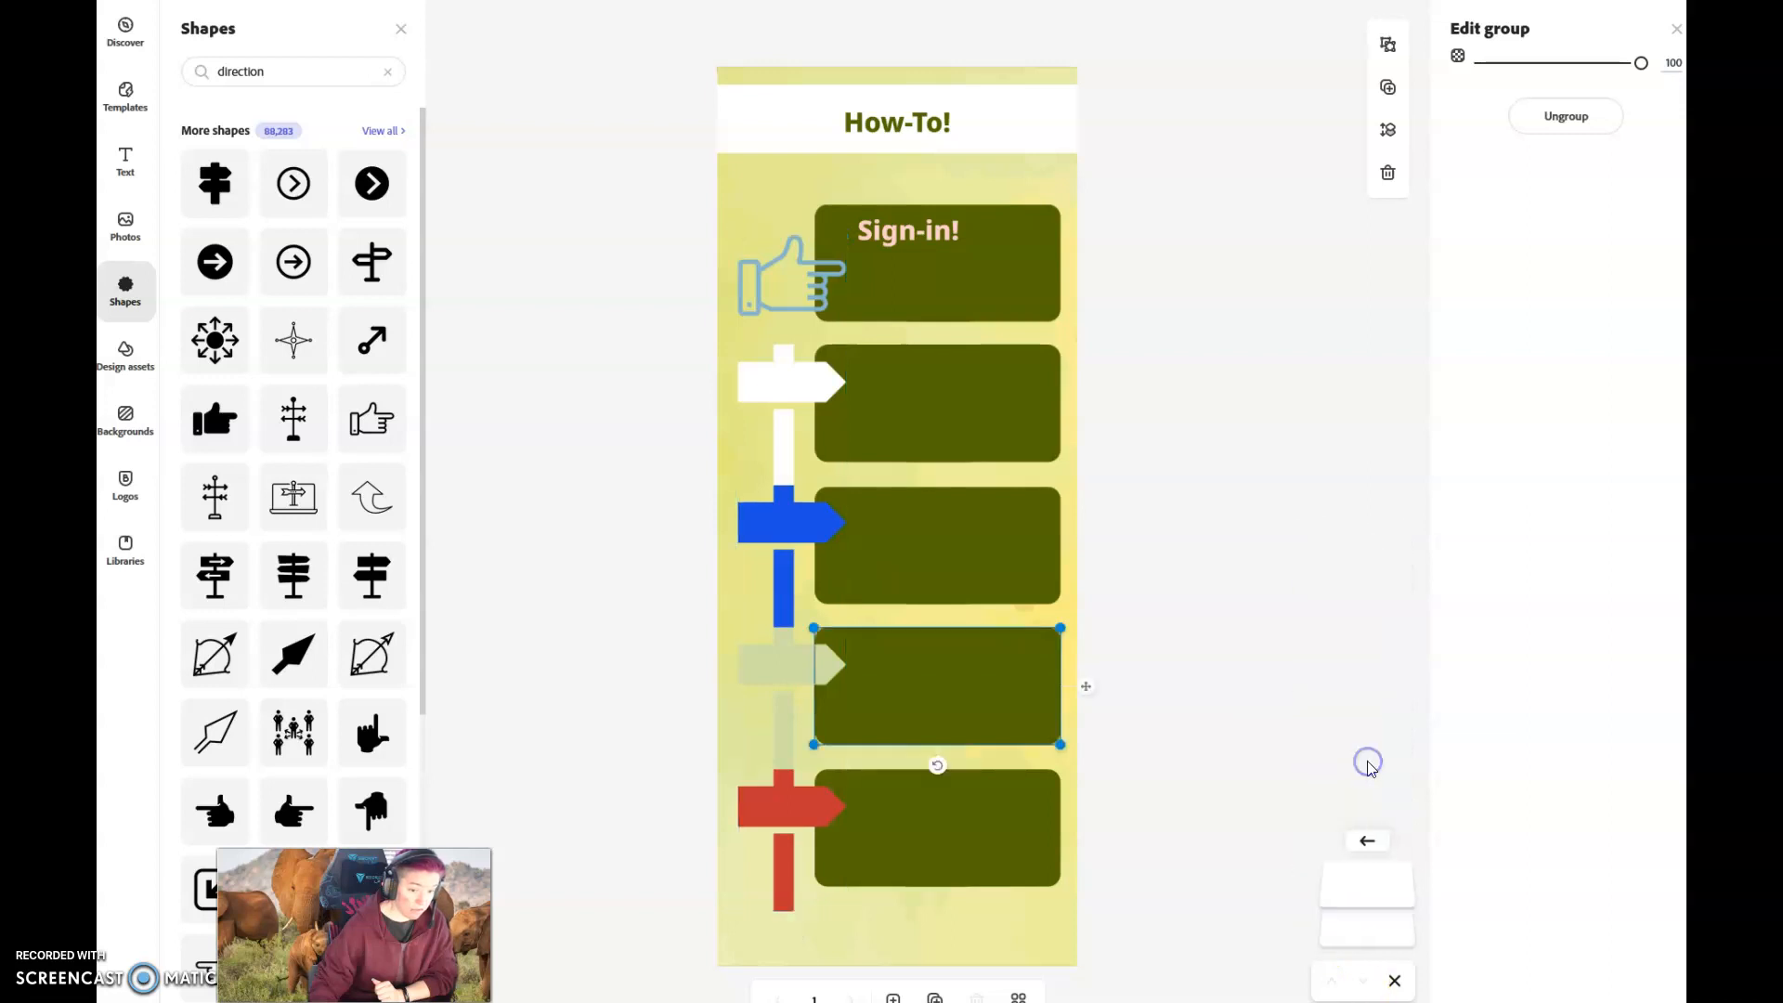
{"action": "left_click", "coordinate": [1359, 840]}
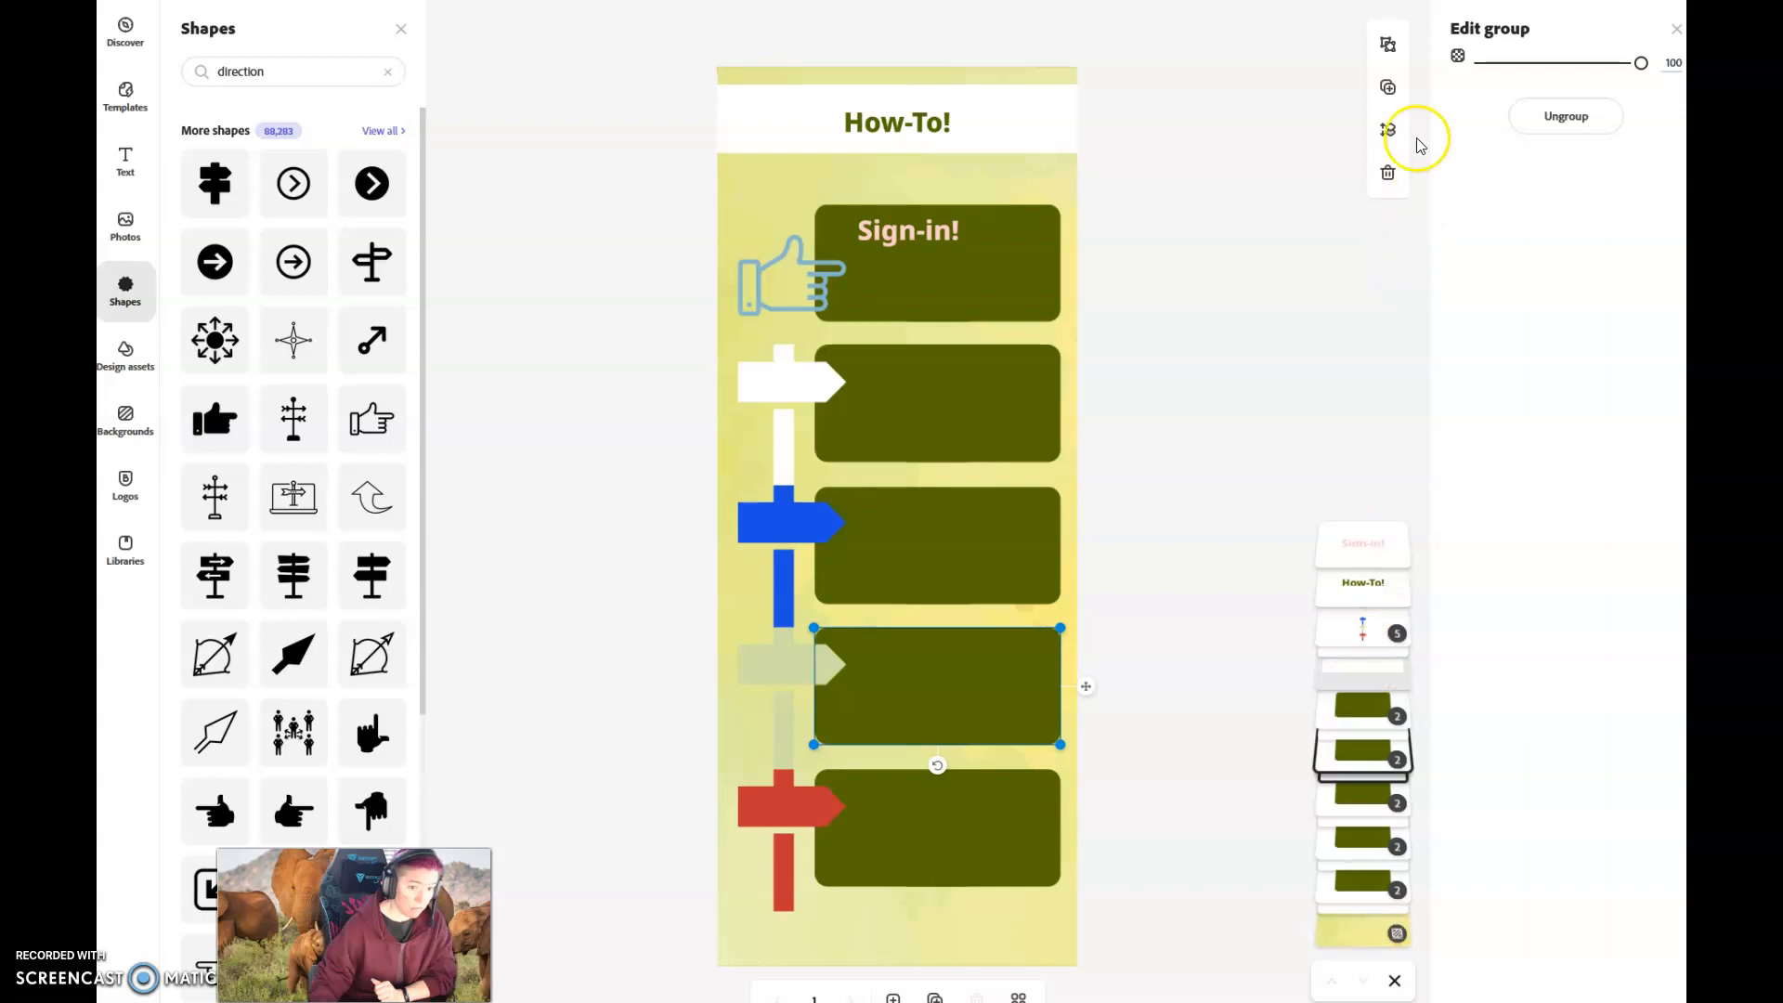
{"action": "left_click", "coordinate": [1384, 131]}
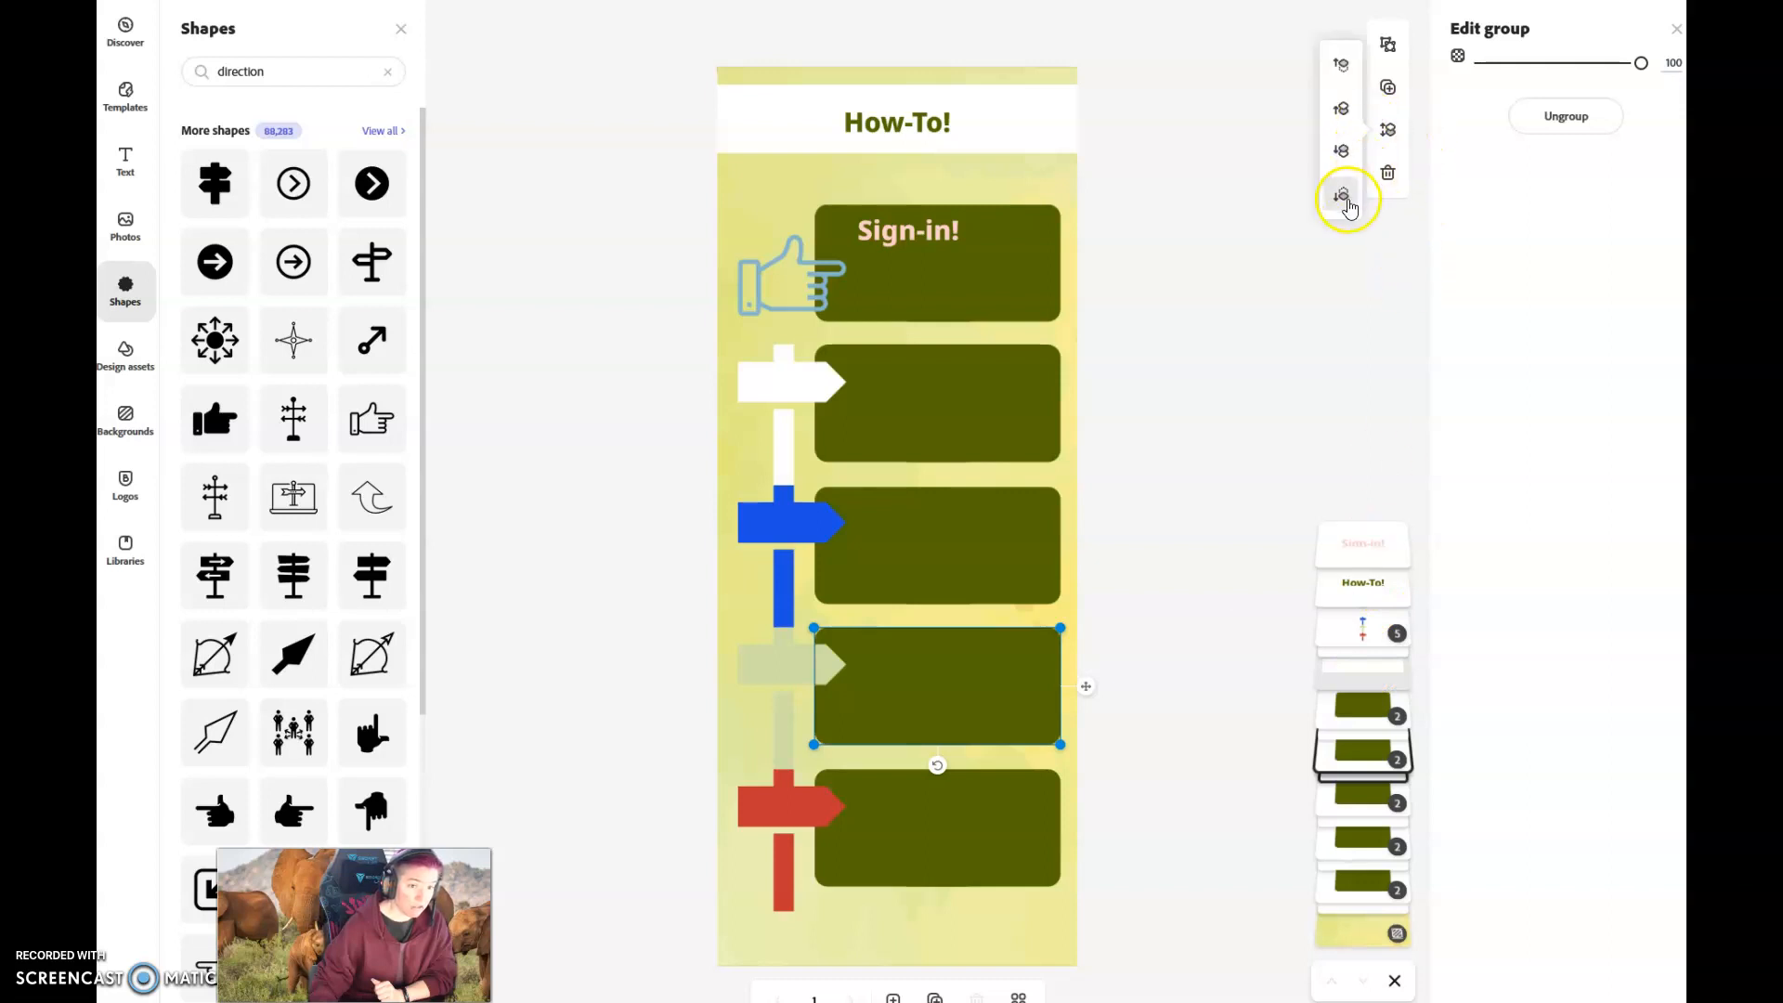
{"action": "left_click", "coordinate": [1341, 66]}
{"action": "left_click", "coordinate": [1347, 108]}
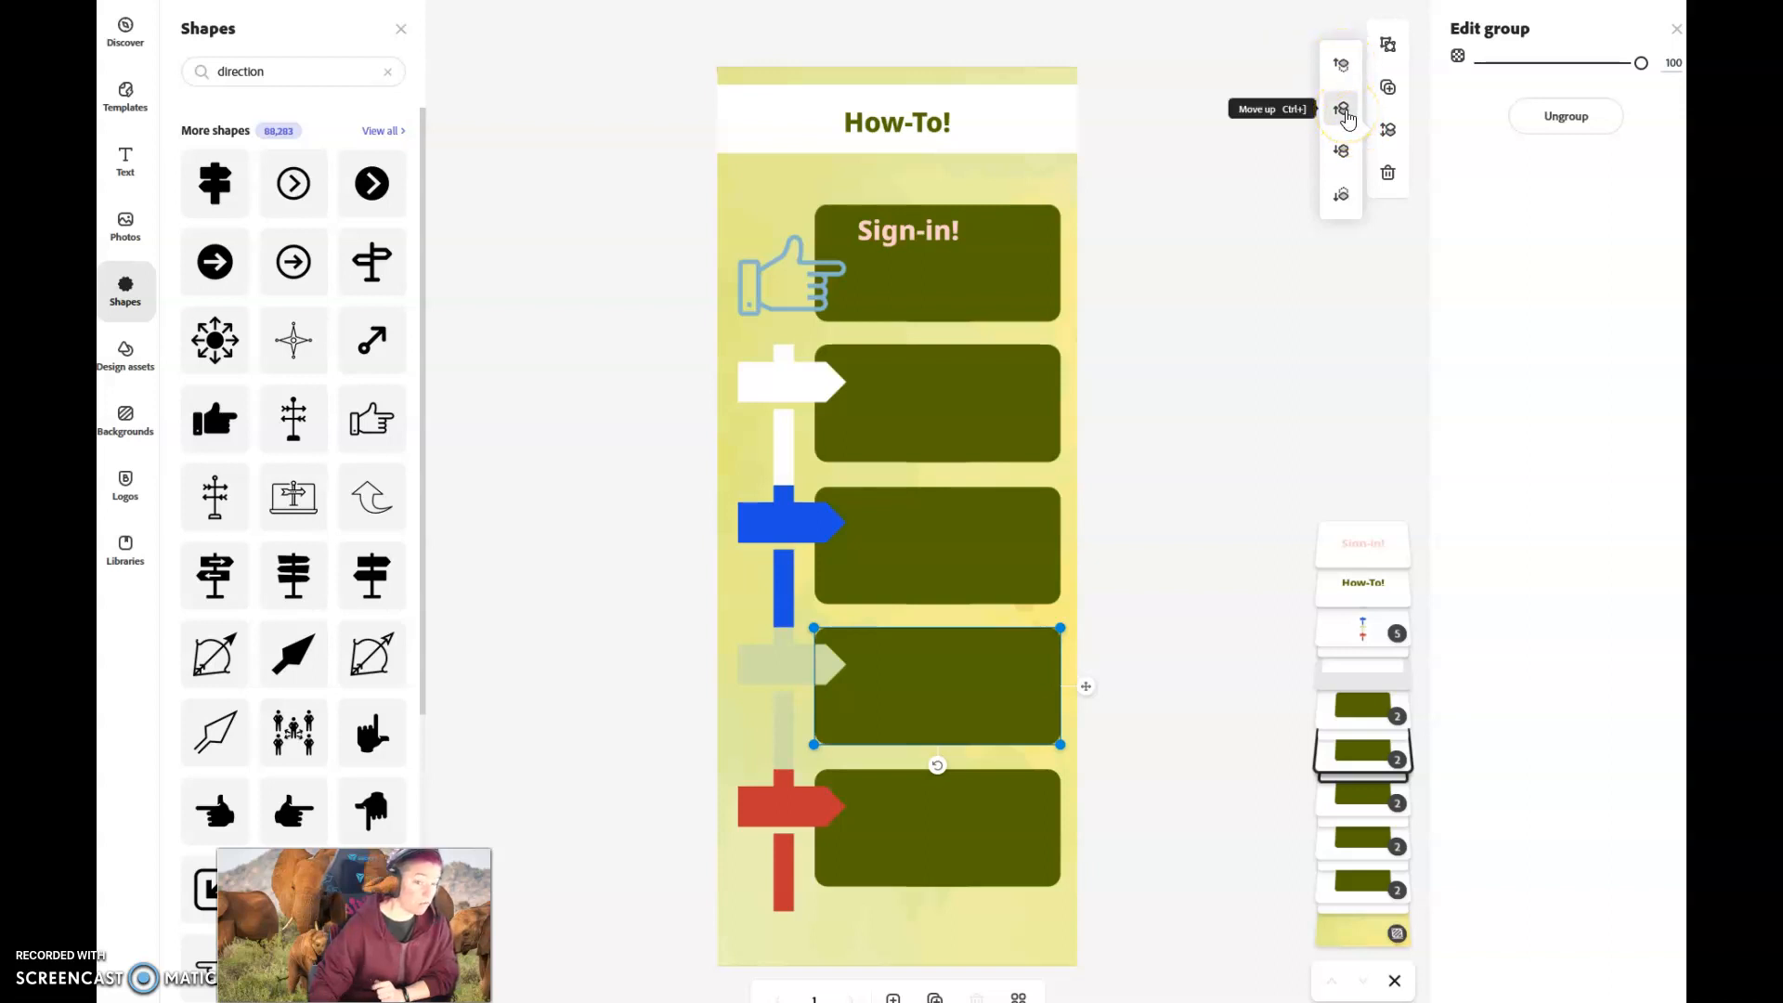
{"action": "left_click", "coordinate": [1344, 149]}
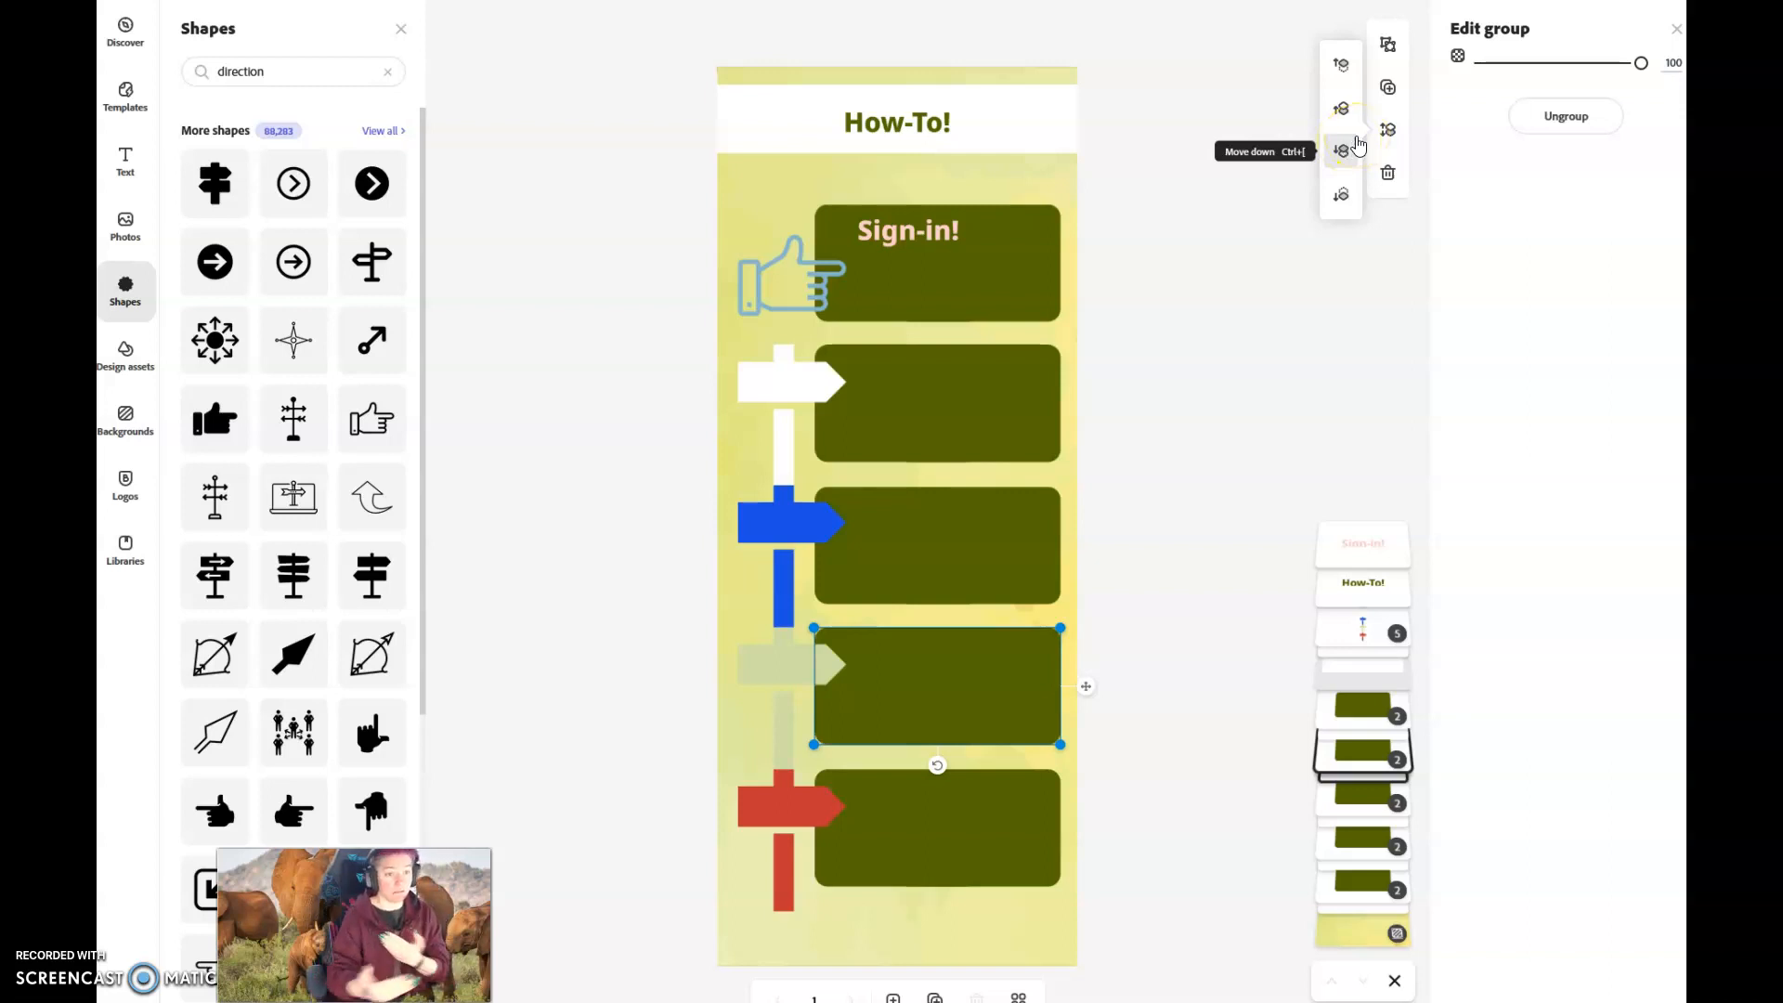
{"action": "left_click", "coordinate": [1345, 199]}
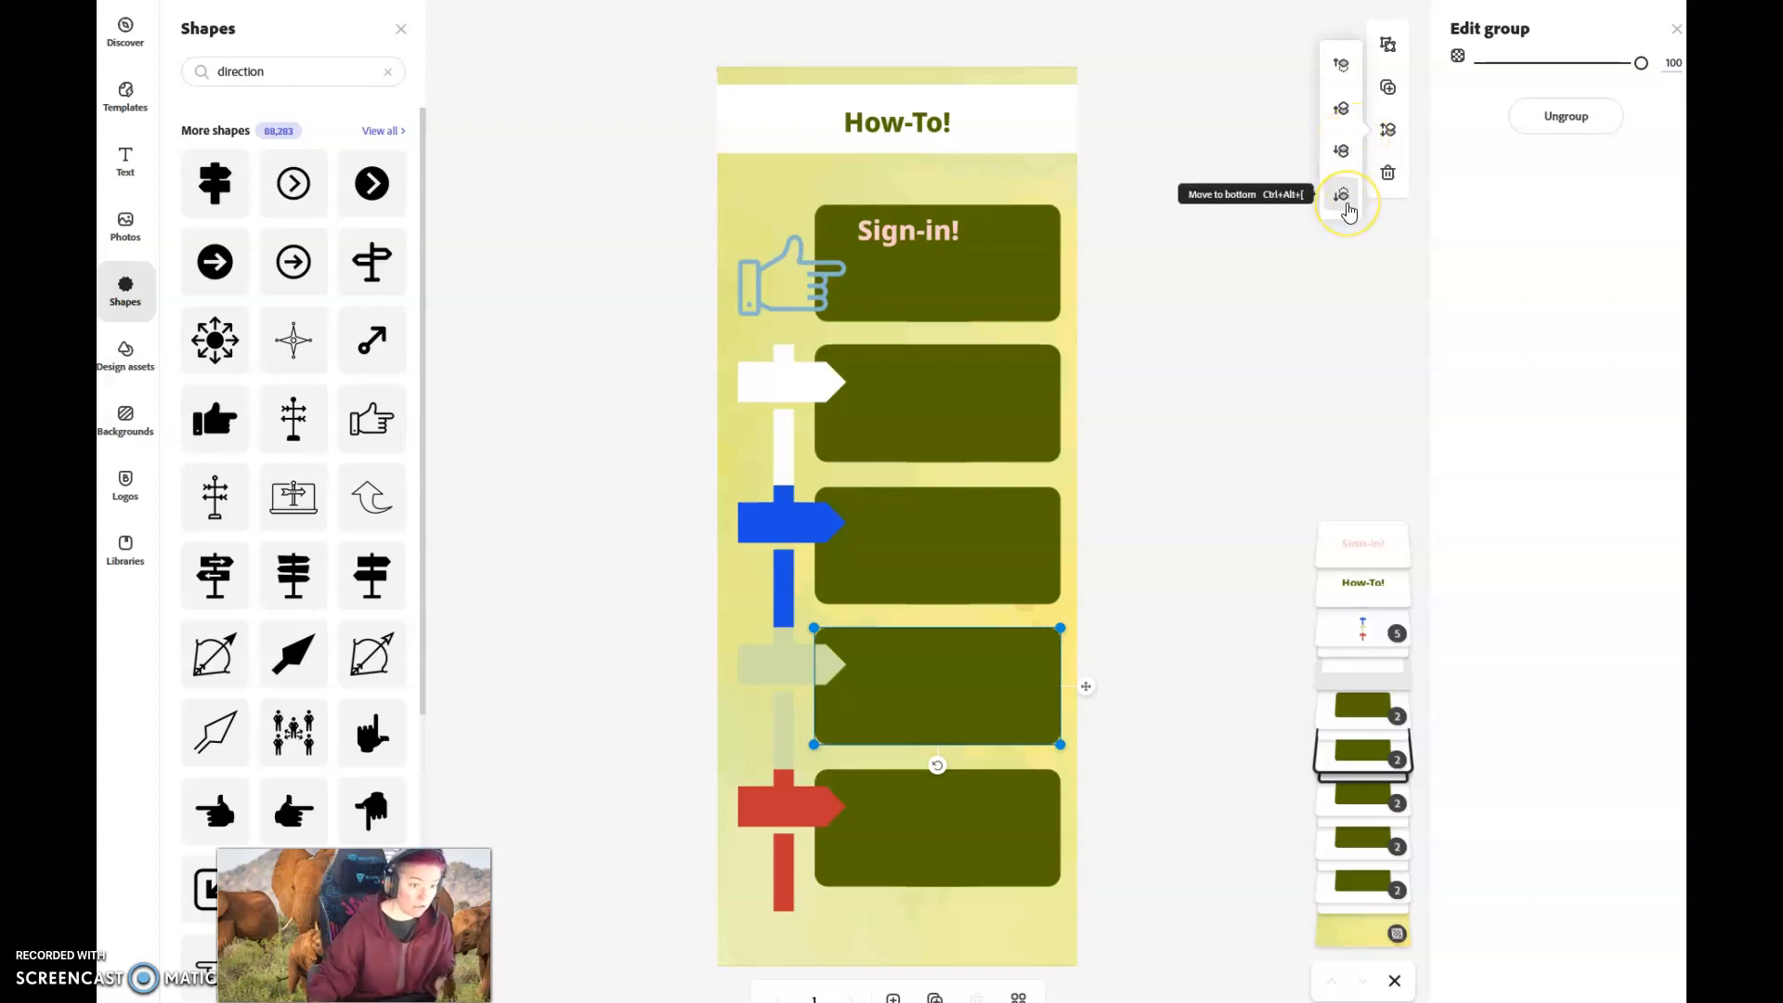
{"action": "left_click", "coordinate": [1345, 208]}
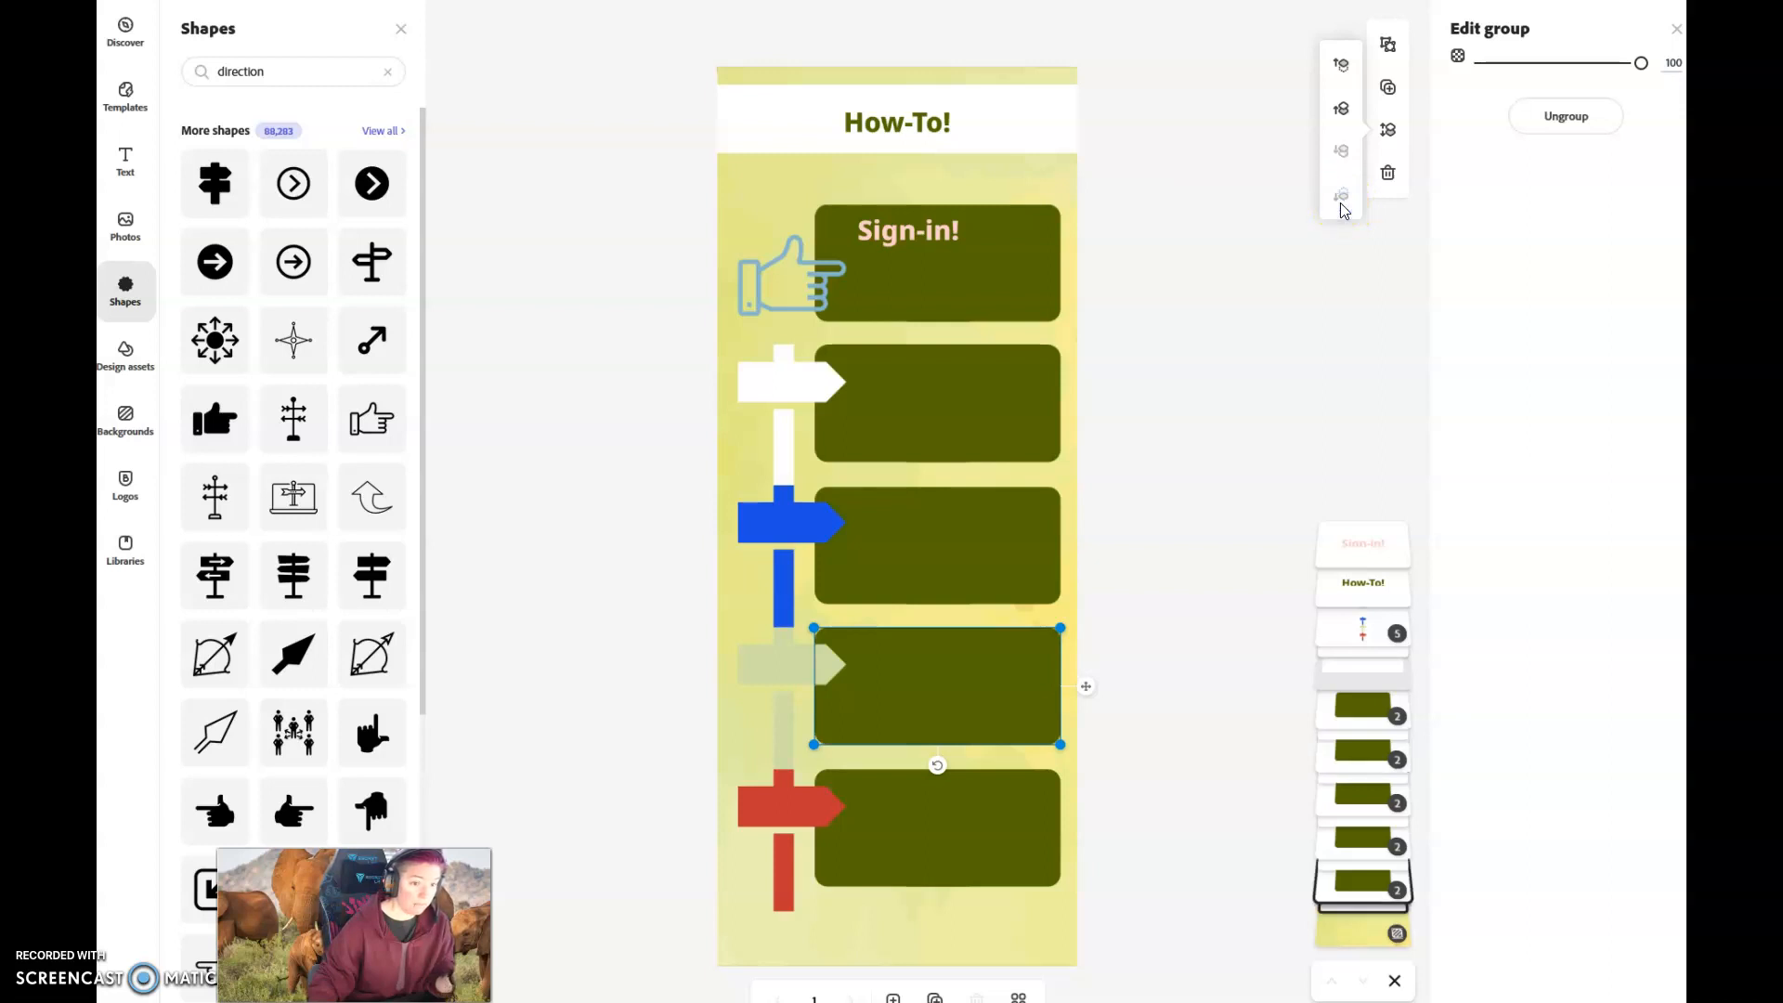
Send the "Sign-in!" text to the bottom layer, bring it back to the top and deselect it
{"action": "left_click", "coordinate": [878, 228]}
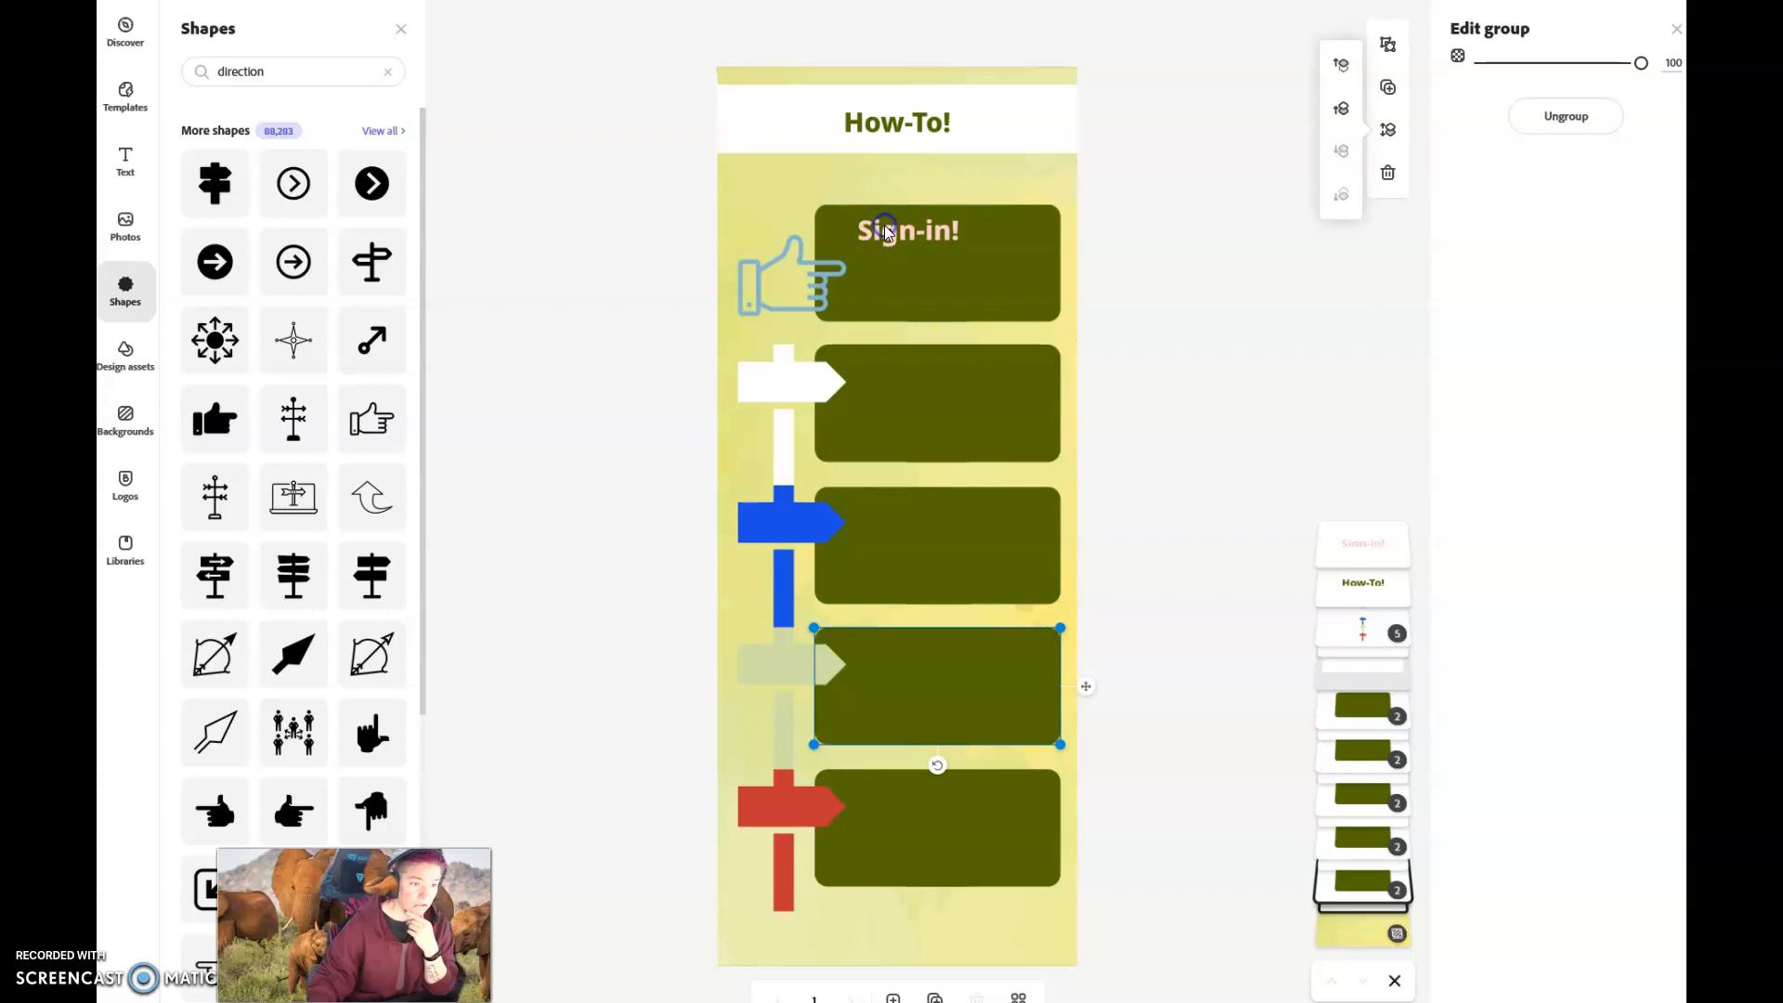
{"action": "left_click", "coordinate": [1388, 87]}
{"action": "left_click", "coordinate": [1341, 159]}
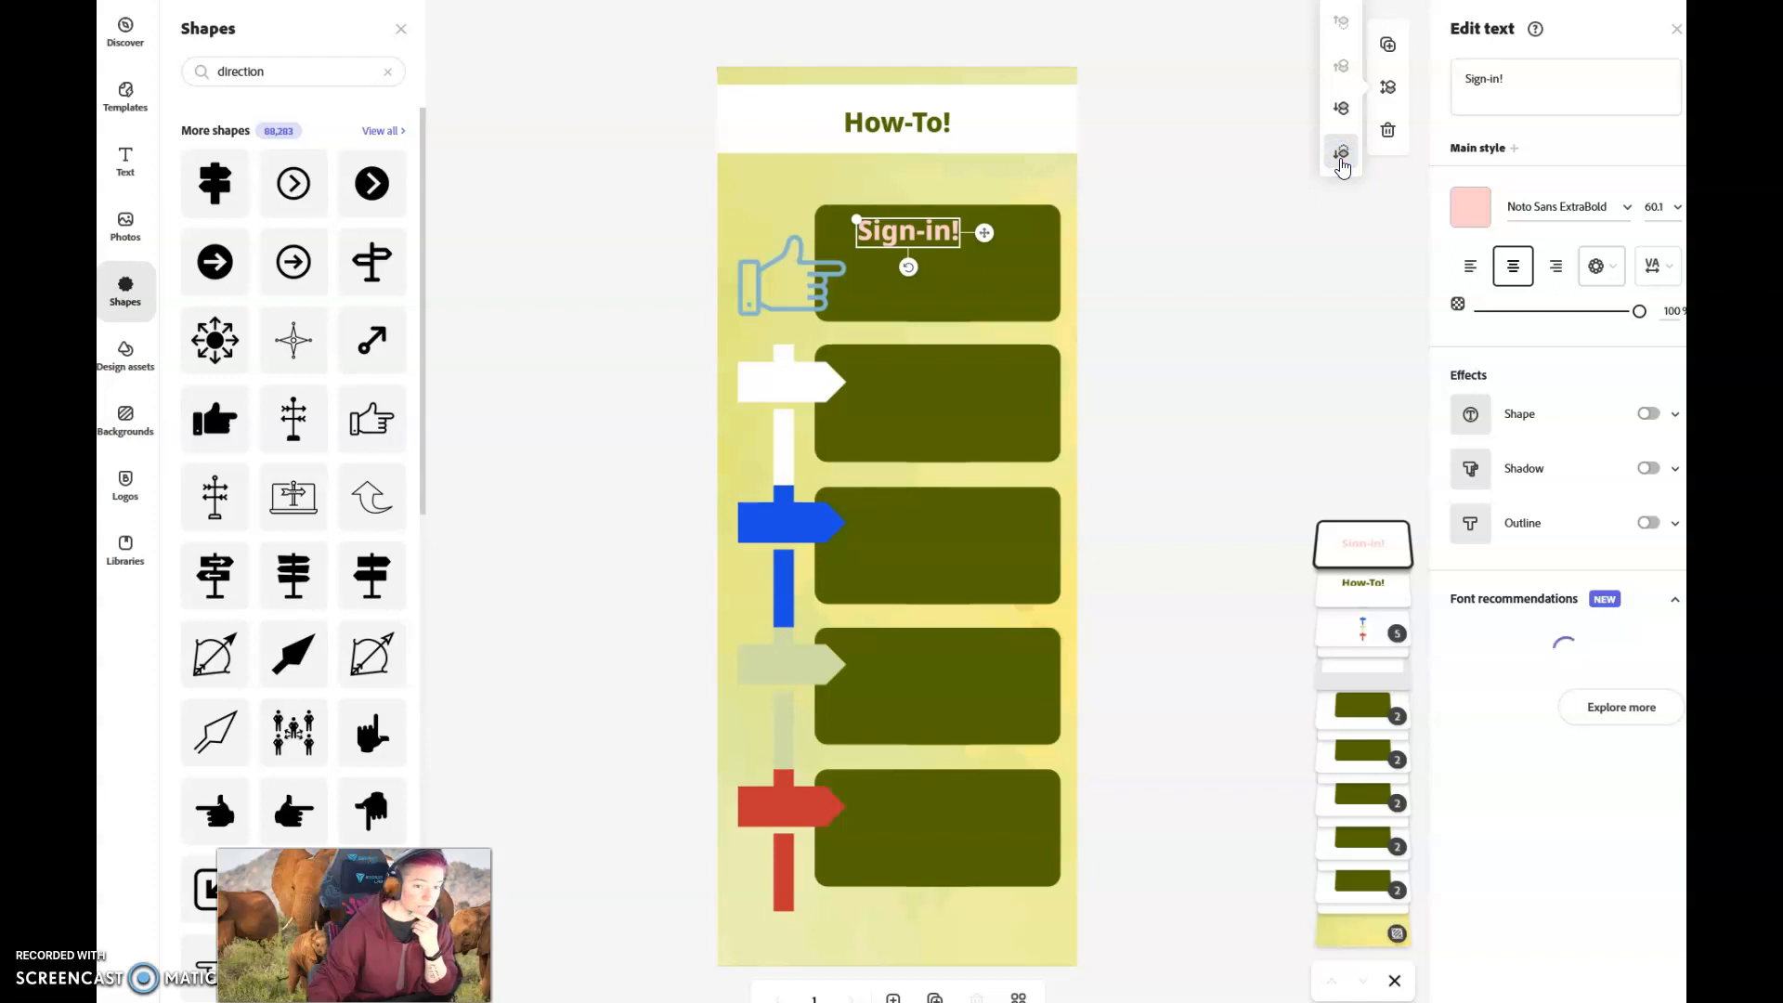
{"action": "left_click", "coordinate": [1342, 164]}
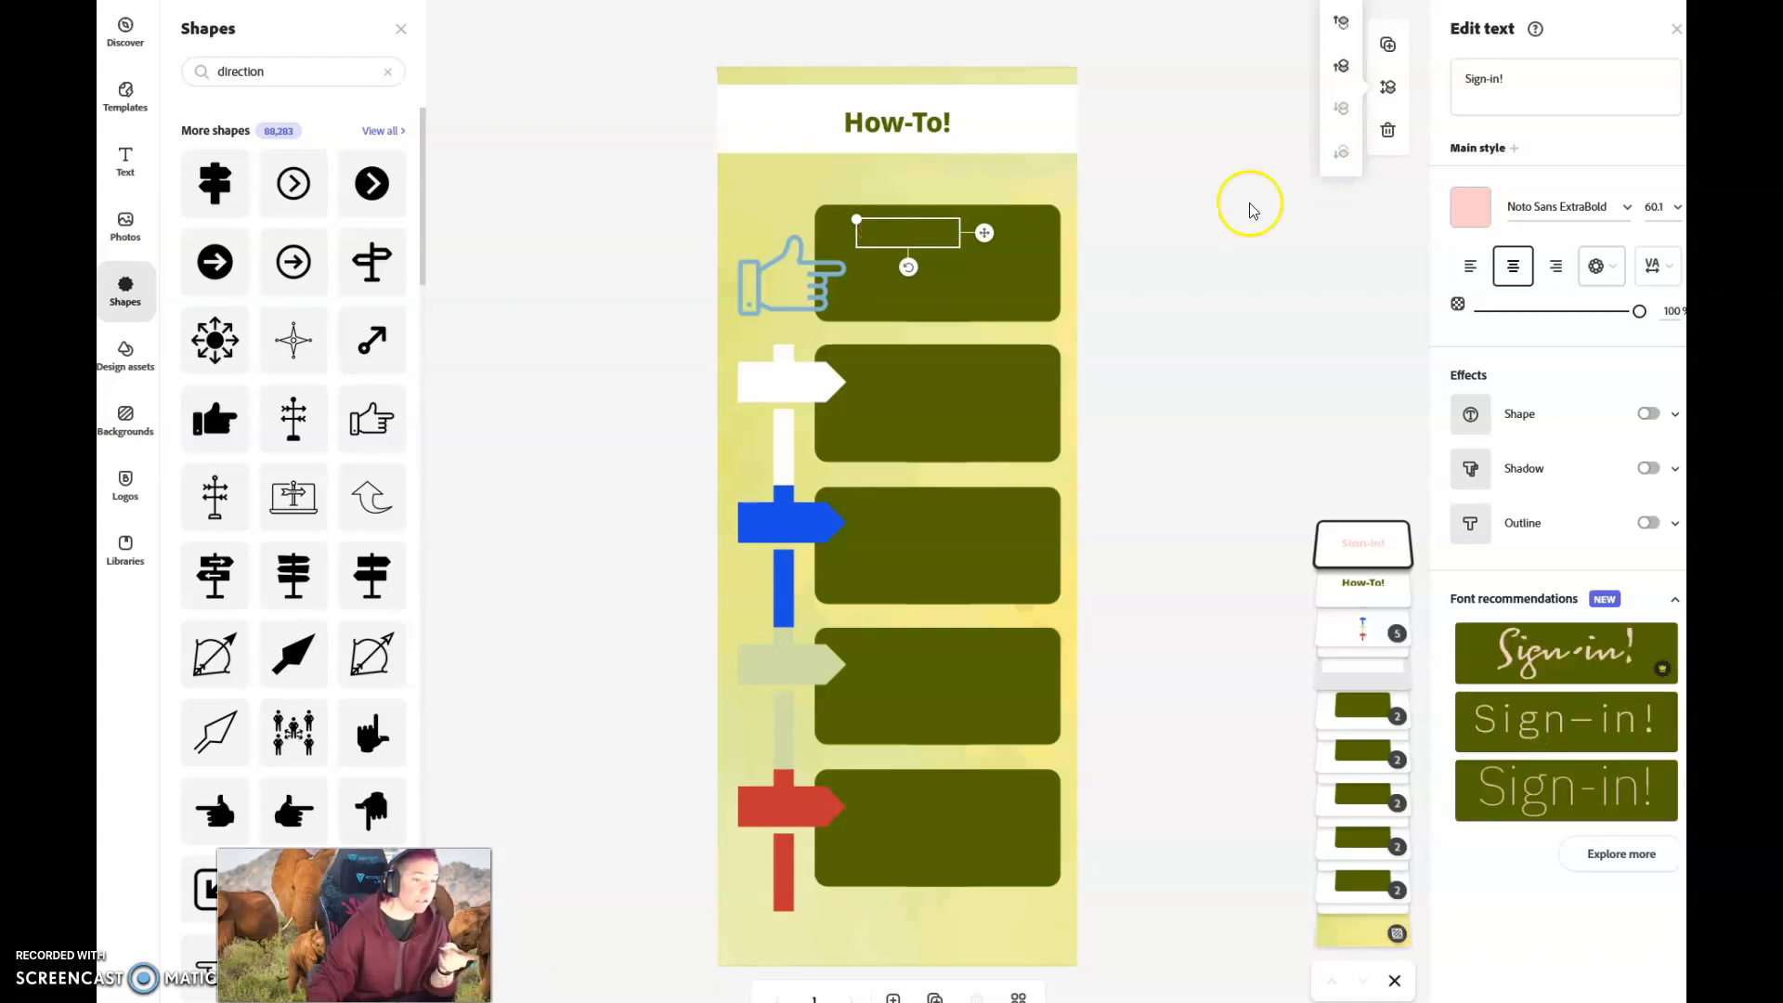
{"action": "left_click", "coordinate": [1341, 23]}
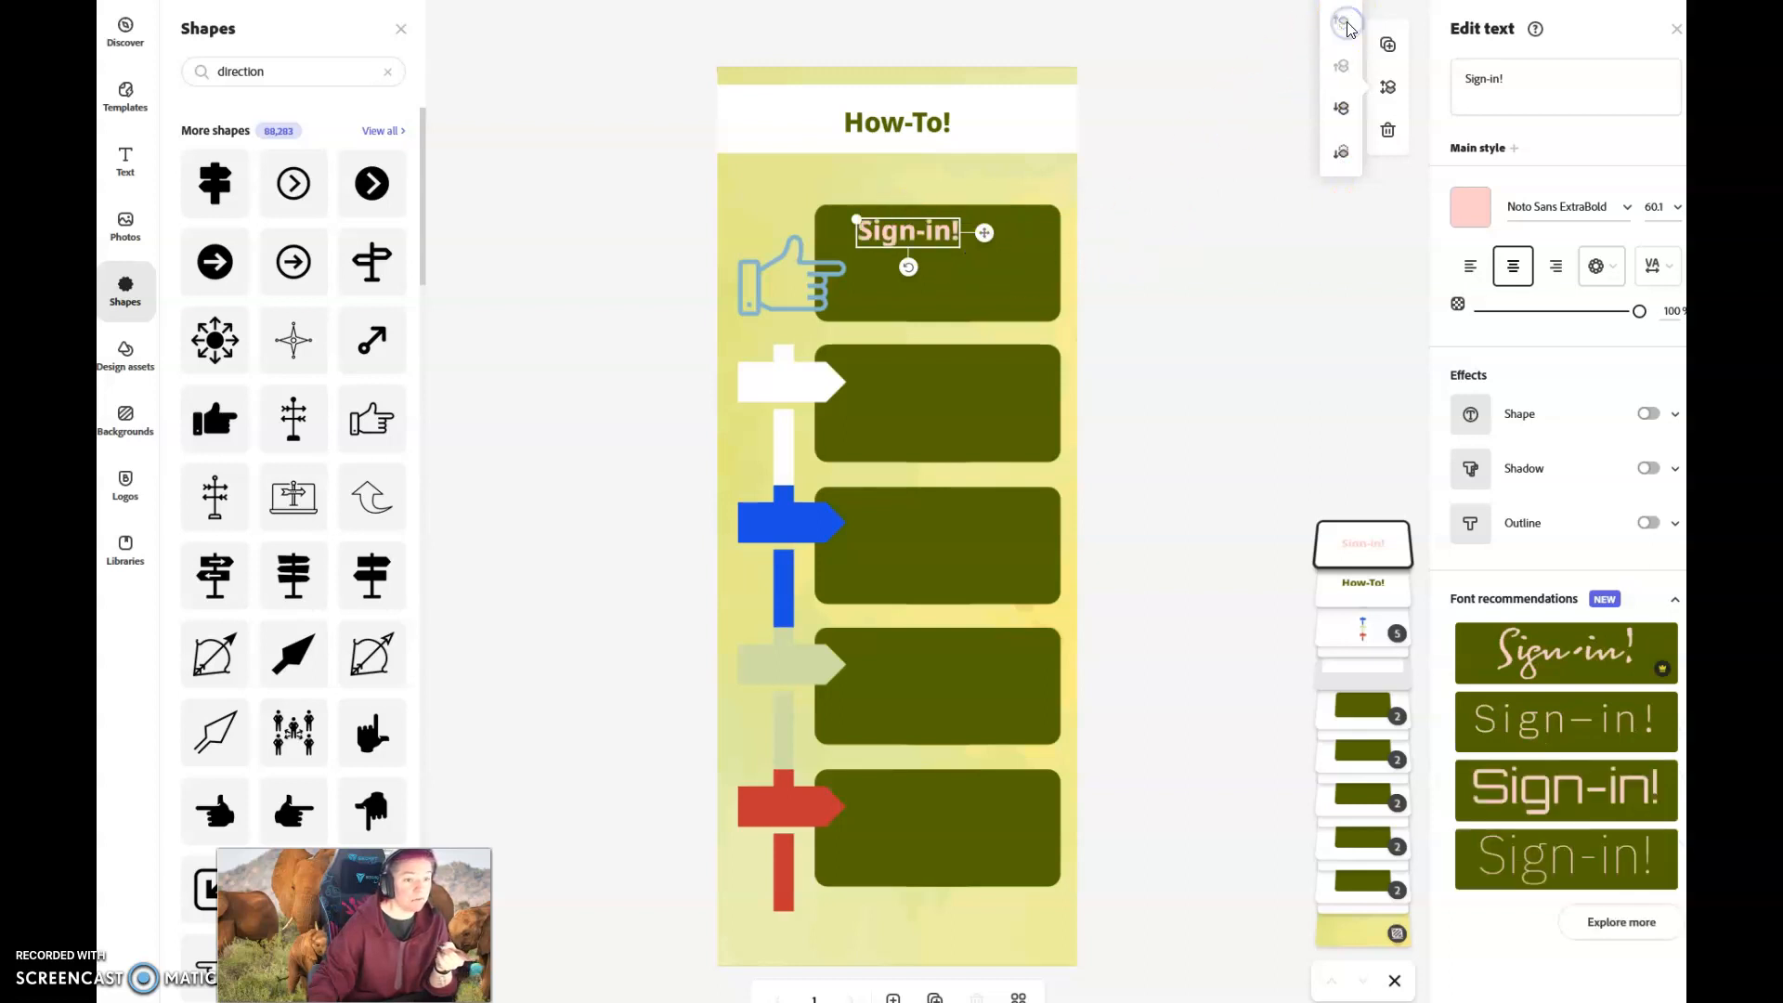
{"action": "left_click", "coordinate": [1180, 324]}
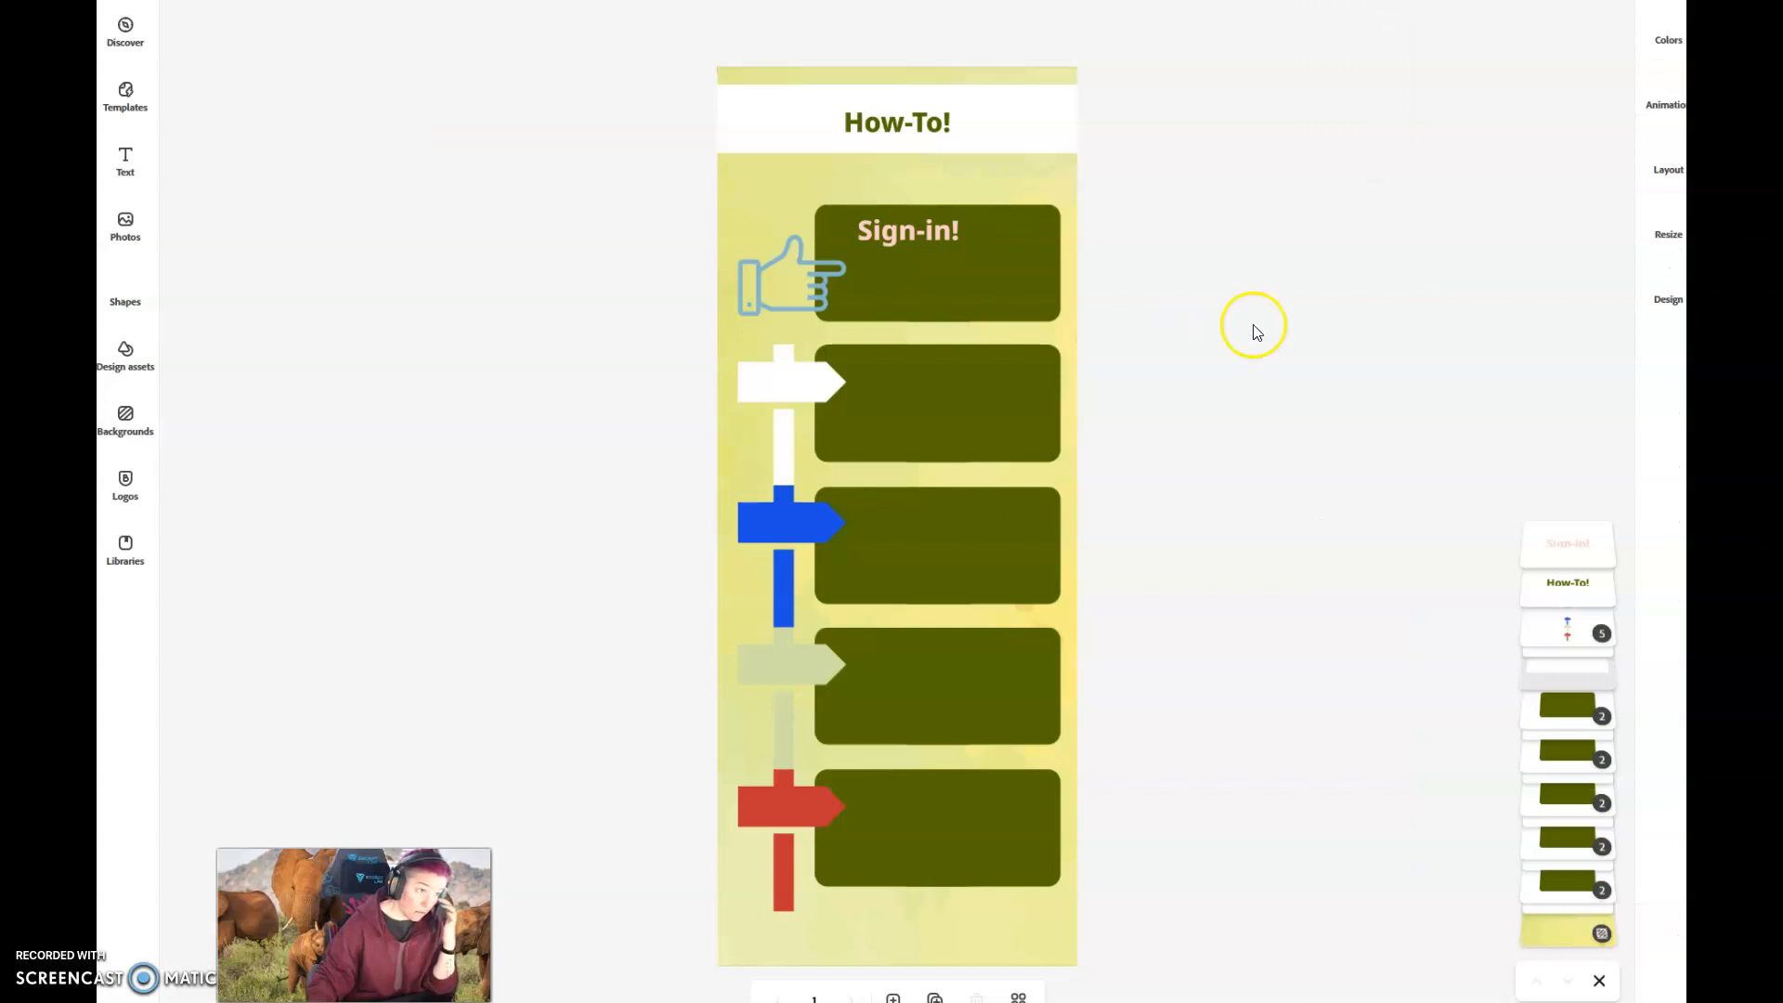